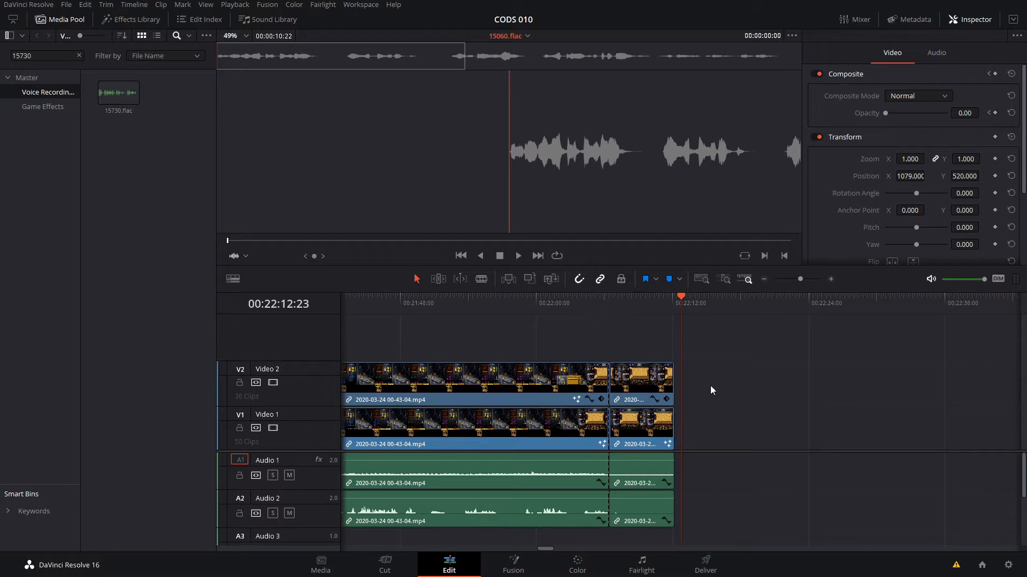
Step: Review the footage between about 00:21:45 and 00:22:09 and select the short linked clips following the last cut
click(527, 299)
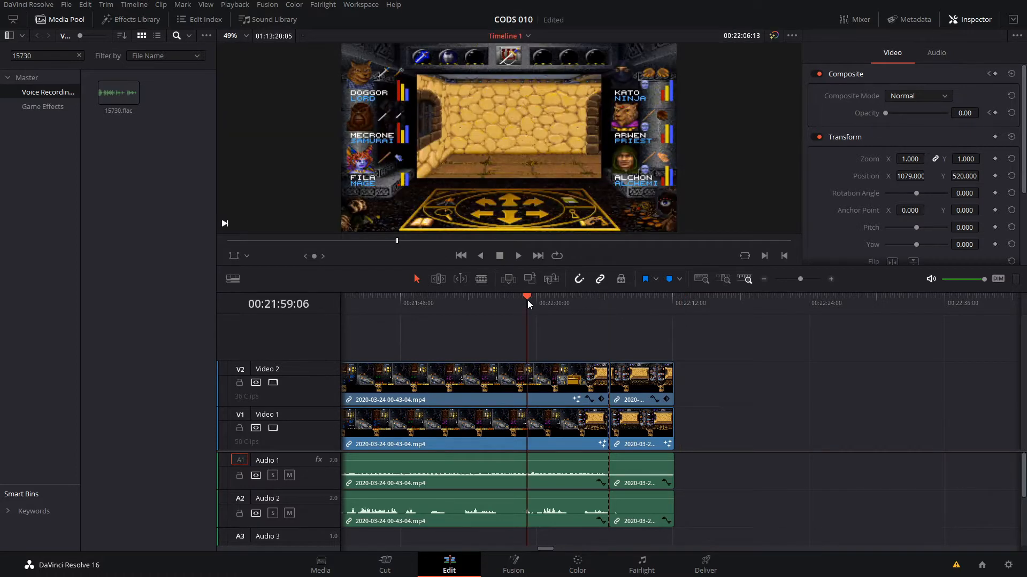
click(644, 297)
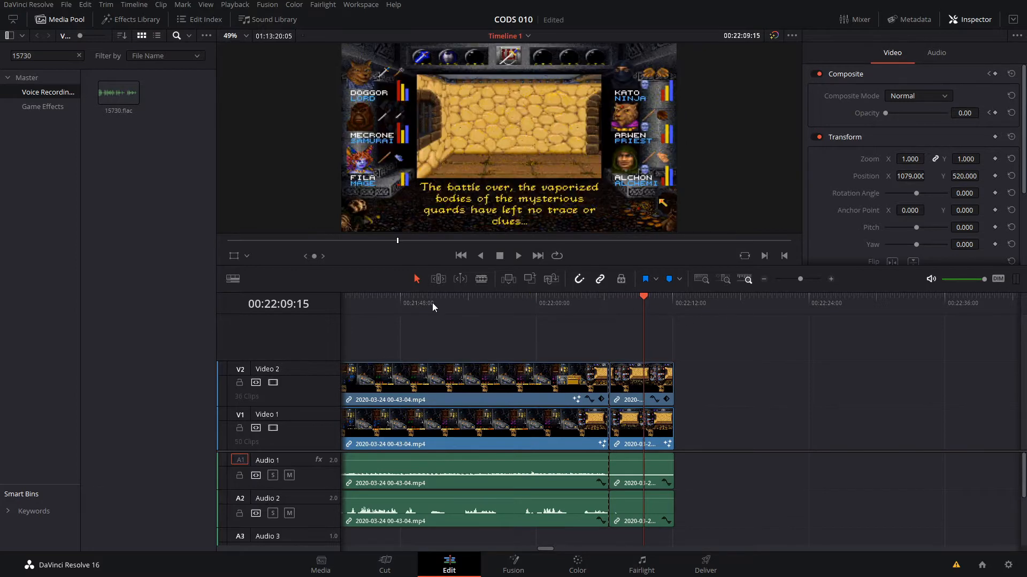
click(431, 303)
click(380, 306)
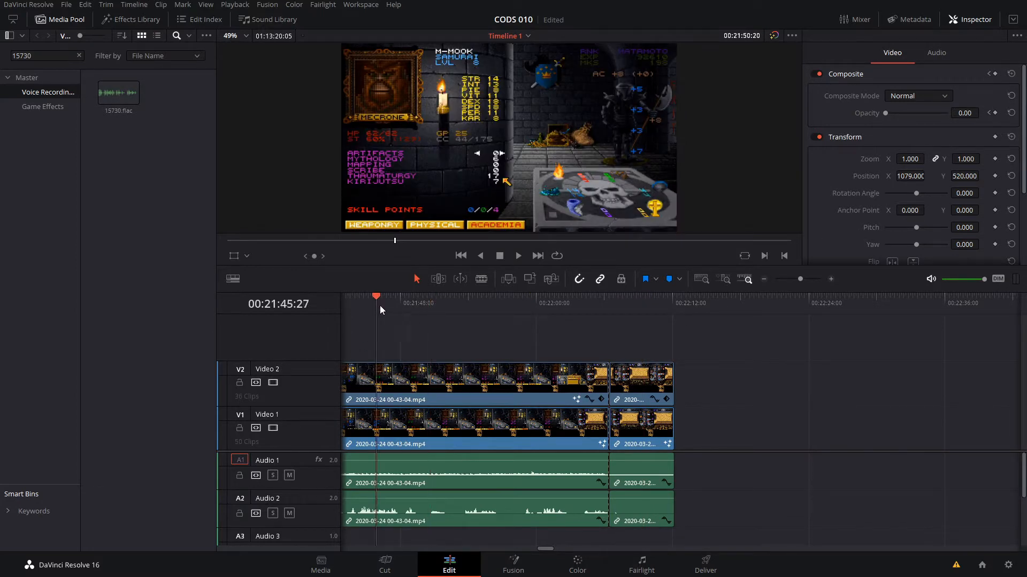
click(495, 302)
click(568, 298)
click(635, 299)
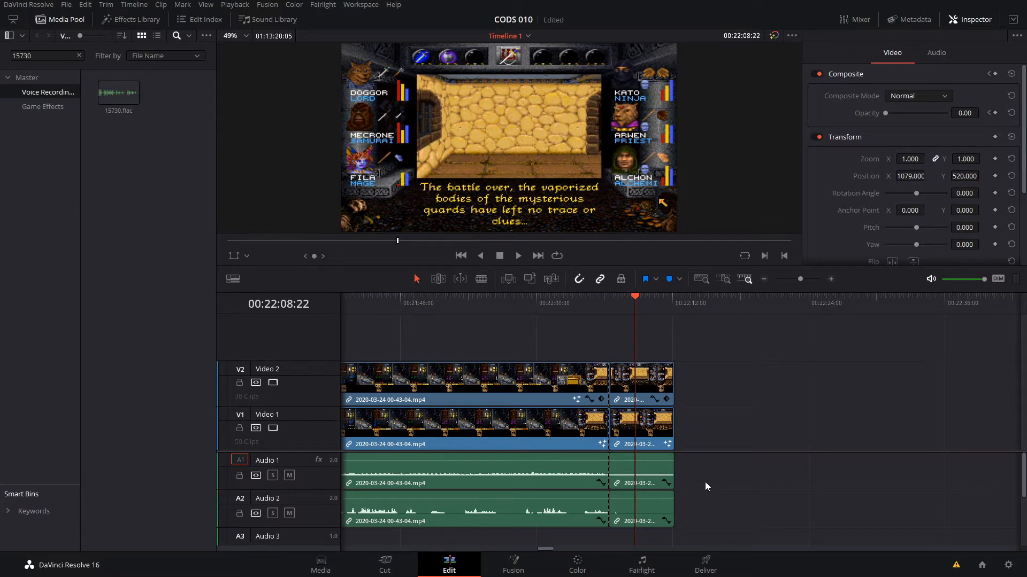
drag(598, 304, 546, 303)
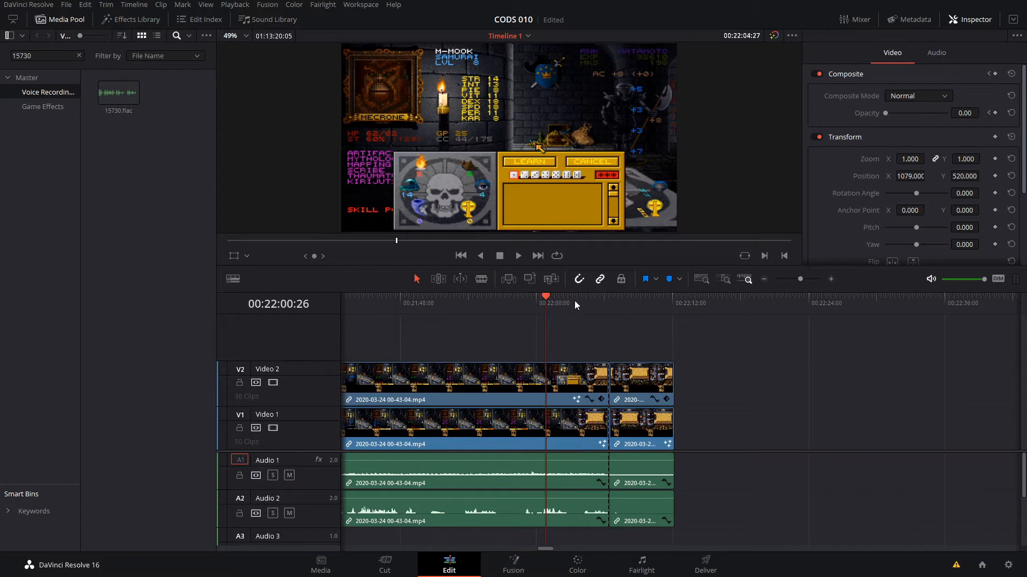
click(577, 301)
click(591, 303)
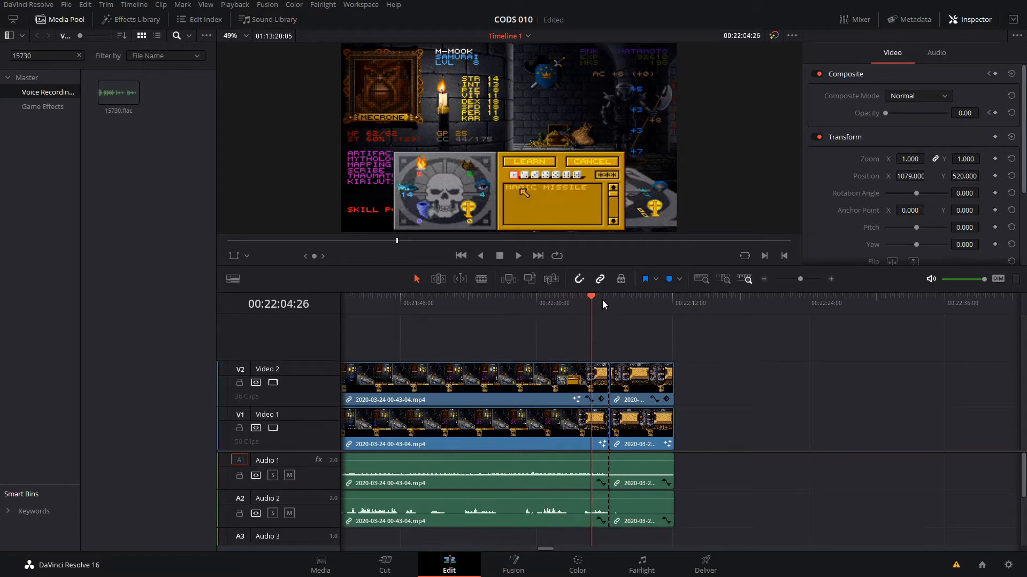
click(633, 299)
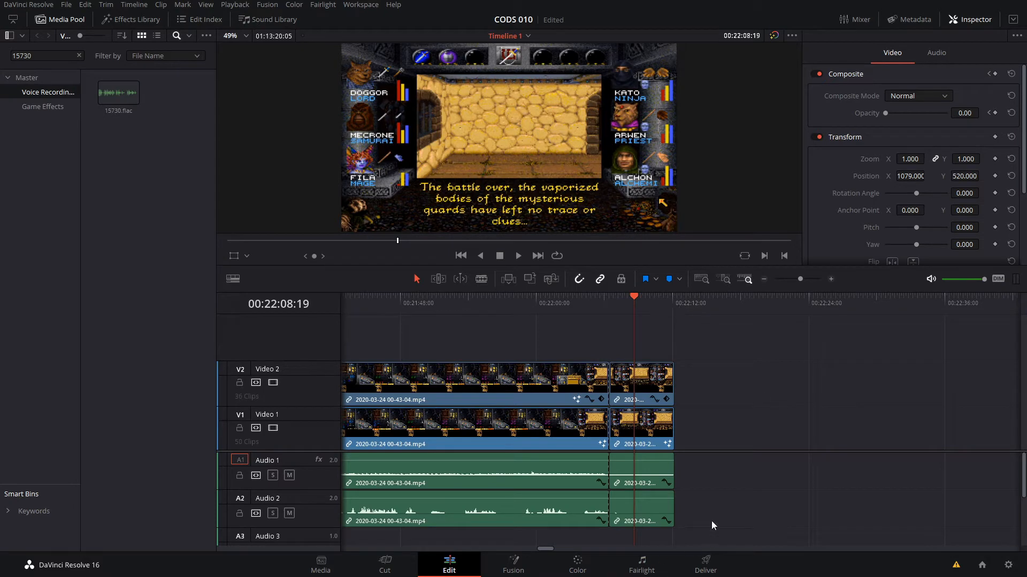
drag(762, 526, 663, 476)
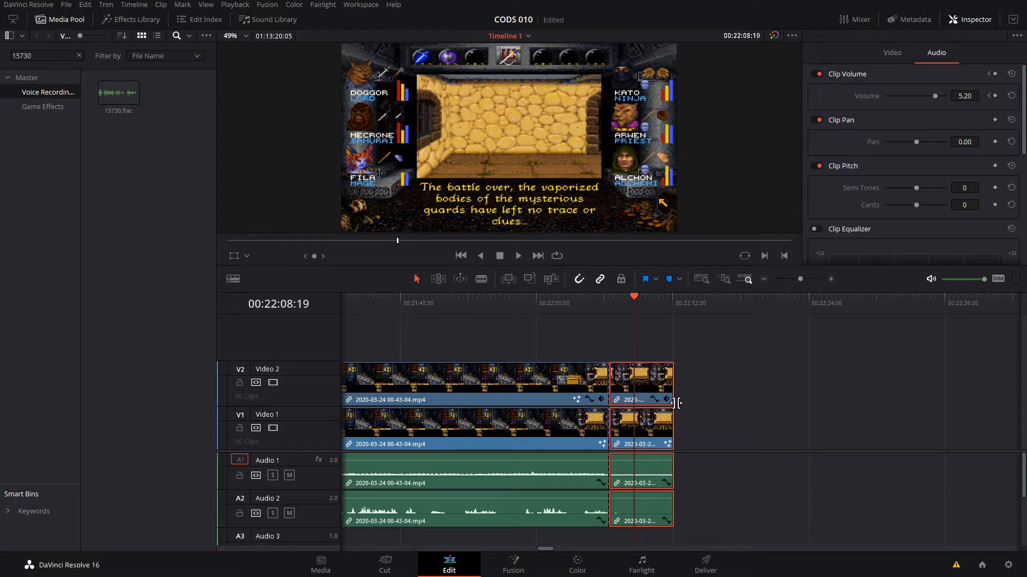
drag(736, 524, 651, 470)
Step: Return to the start of the timeline and examine the edited clips up to about 00:05:01
click(478, 300)
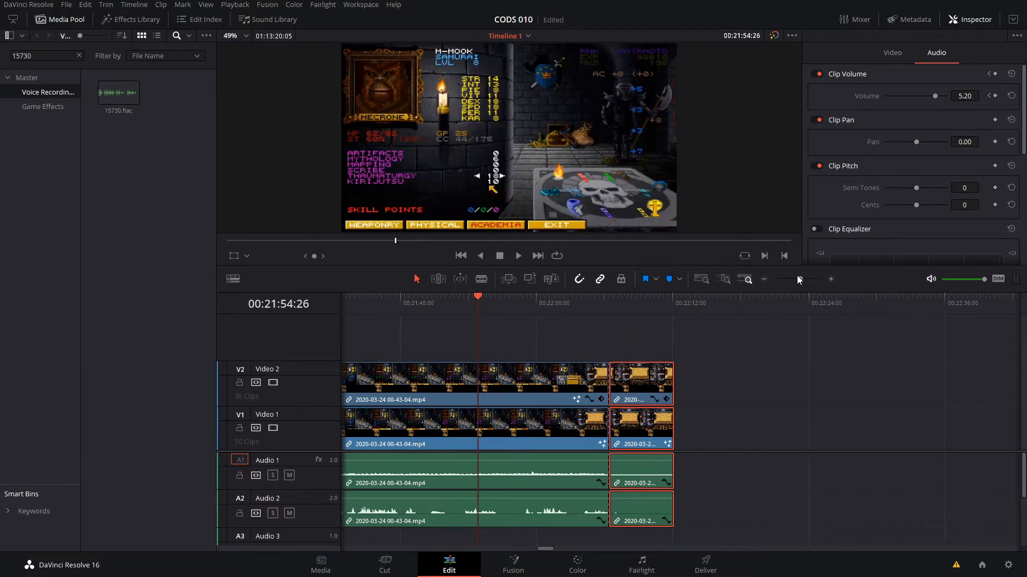
drag(800, 279, 791, 281)
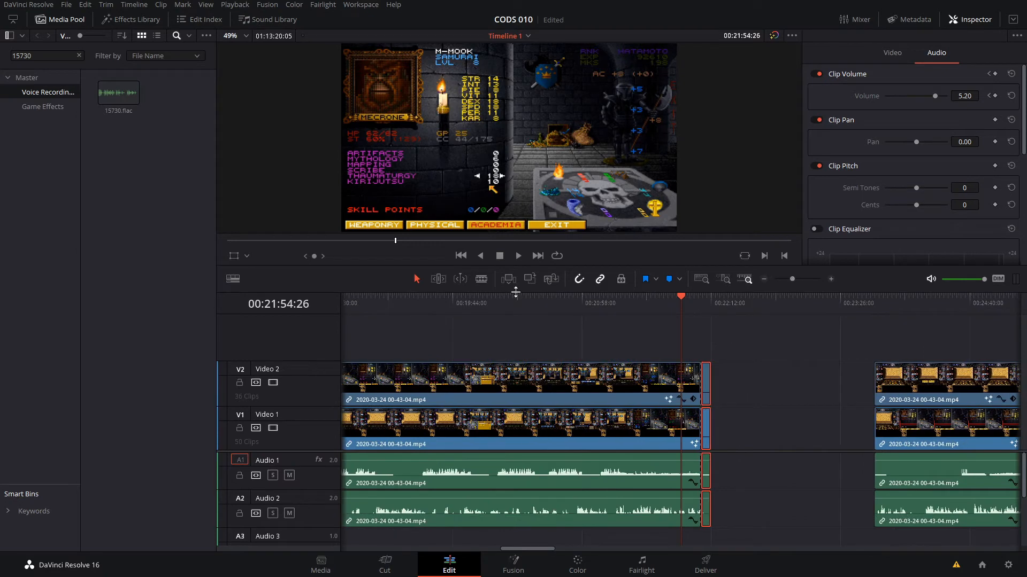
drag(516, 295, 325, 302)
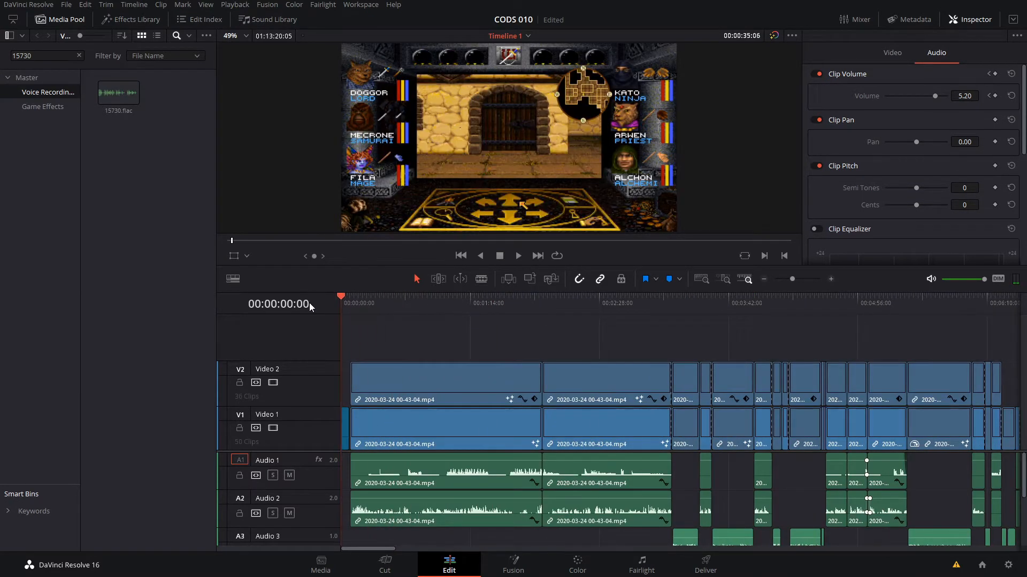
click(495, 303)
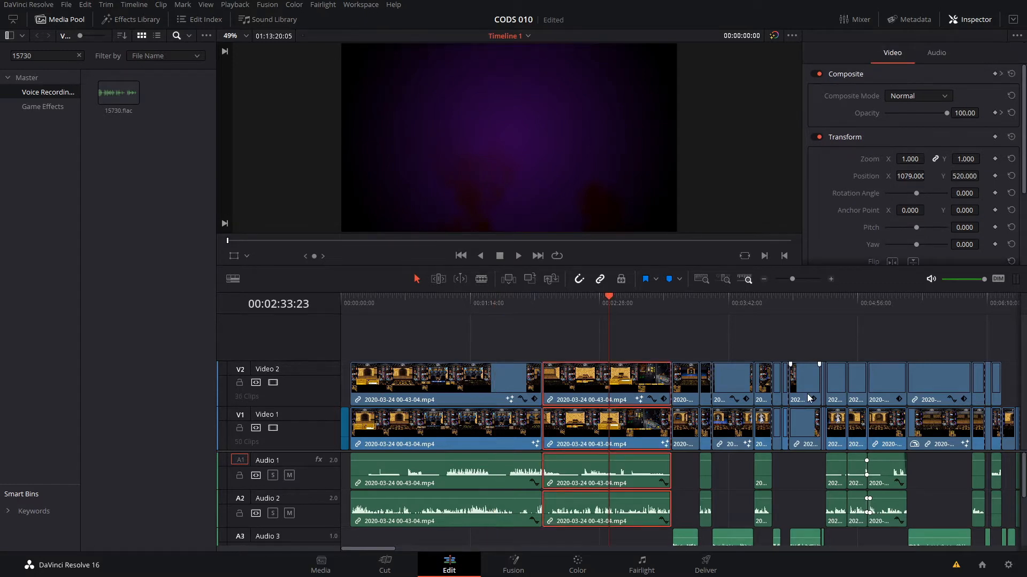
click(809, 399)
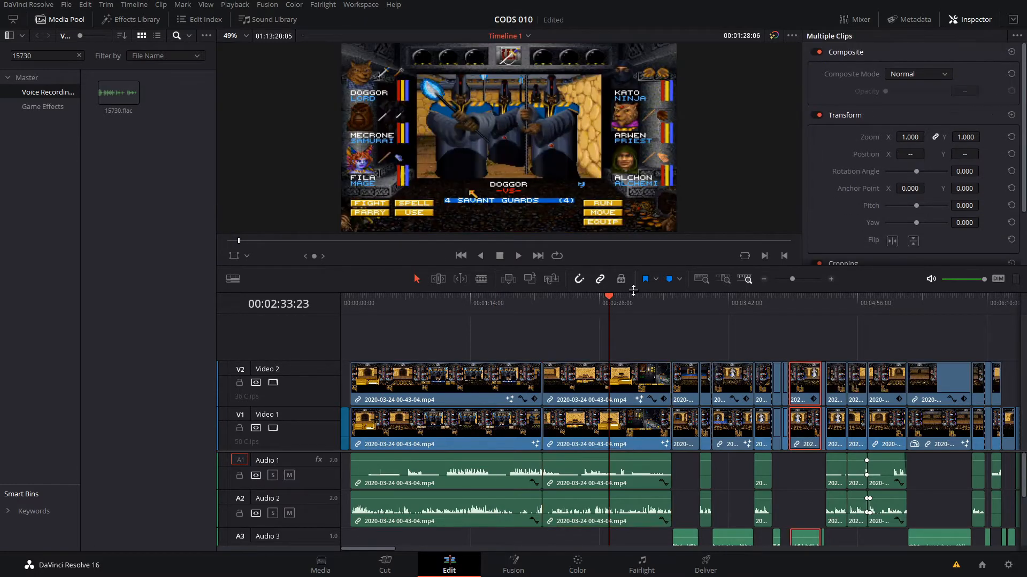
click(629, 298)
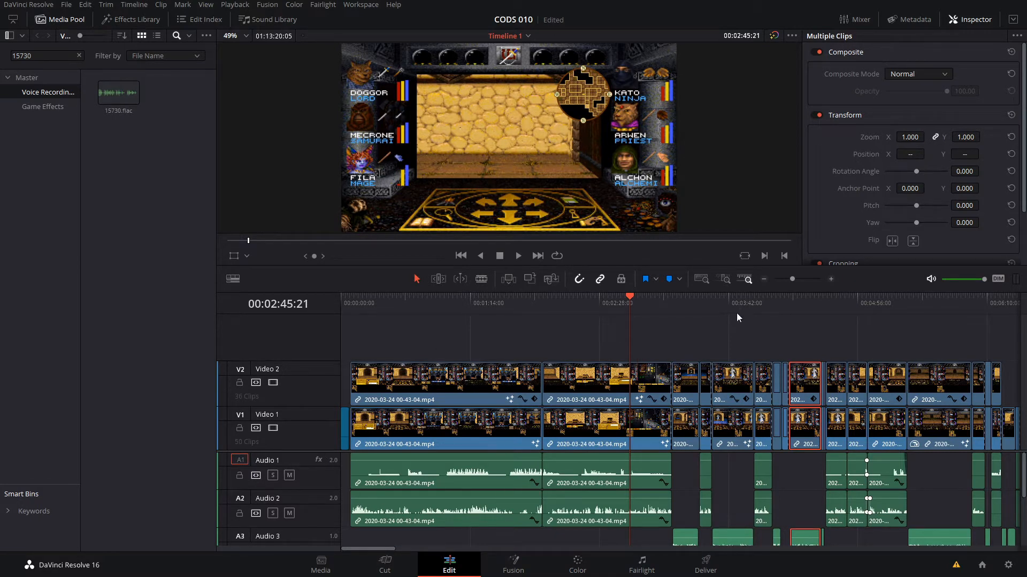
click(867, 303)
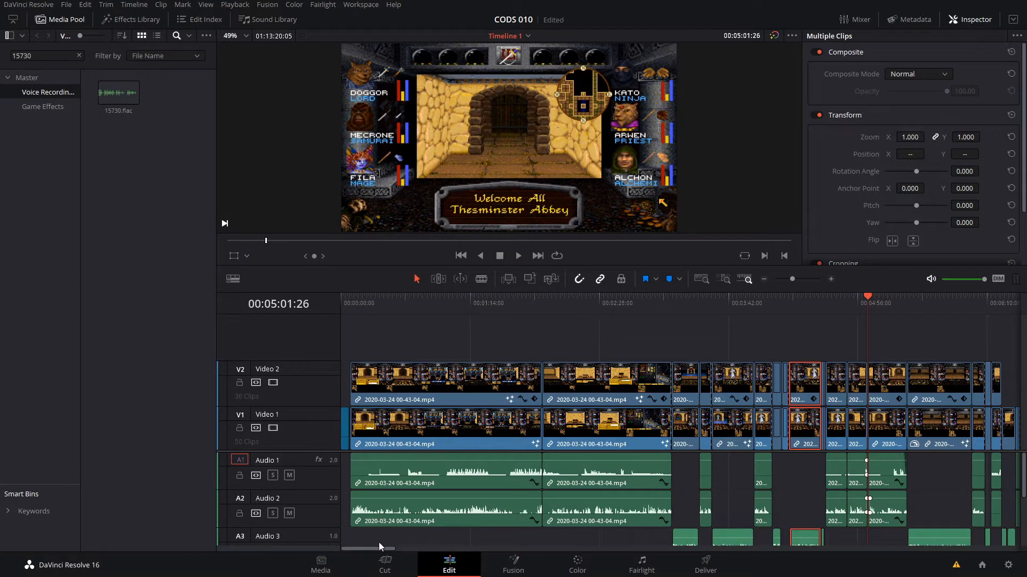
Step: Examine the footage from about 00:18:51 to 00:22:09 and park the playhead on the cut at 00:22:06:13
drag(377, 549, 531, 544)
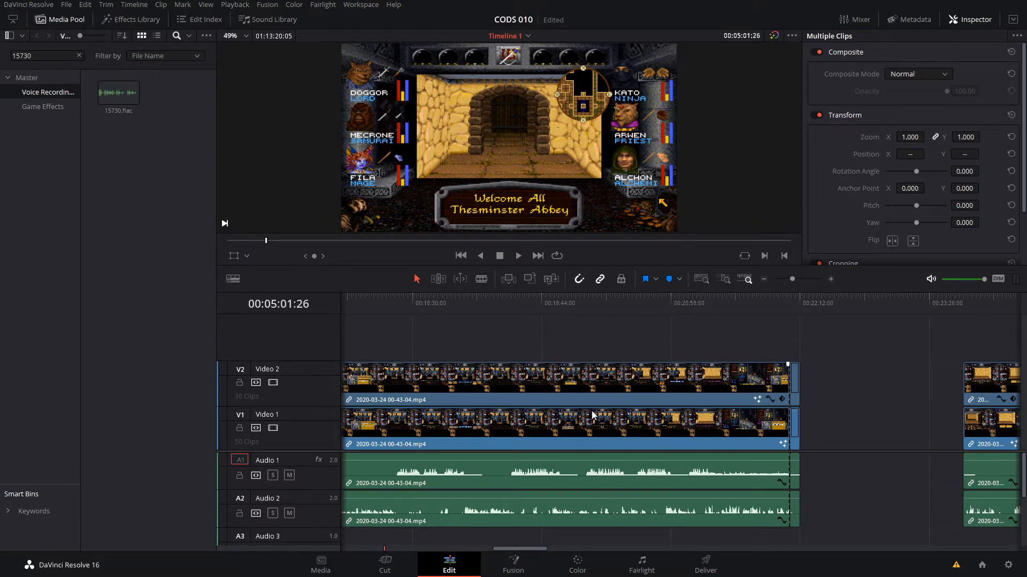
click(663, 299)
click(449, 302)
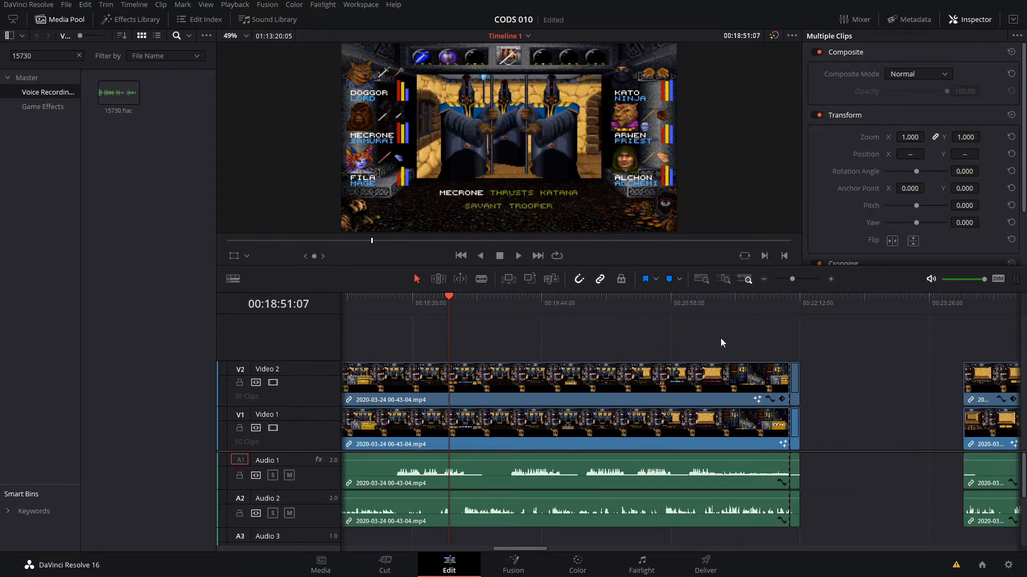
click(793, 300)
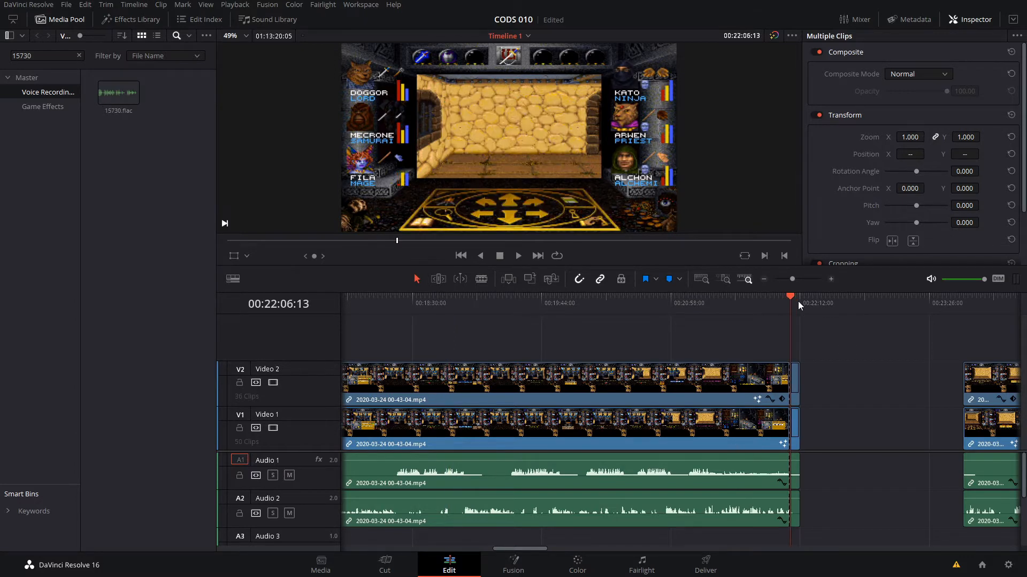
drag(792, 279, 796, 279)
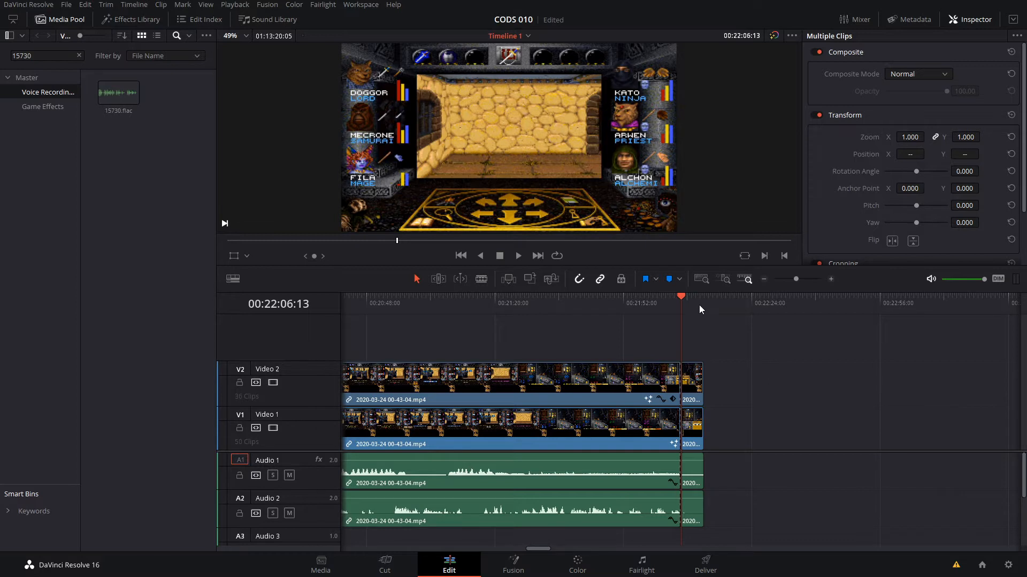
drag(702, 304, 695, 300)
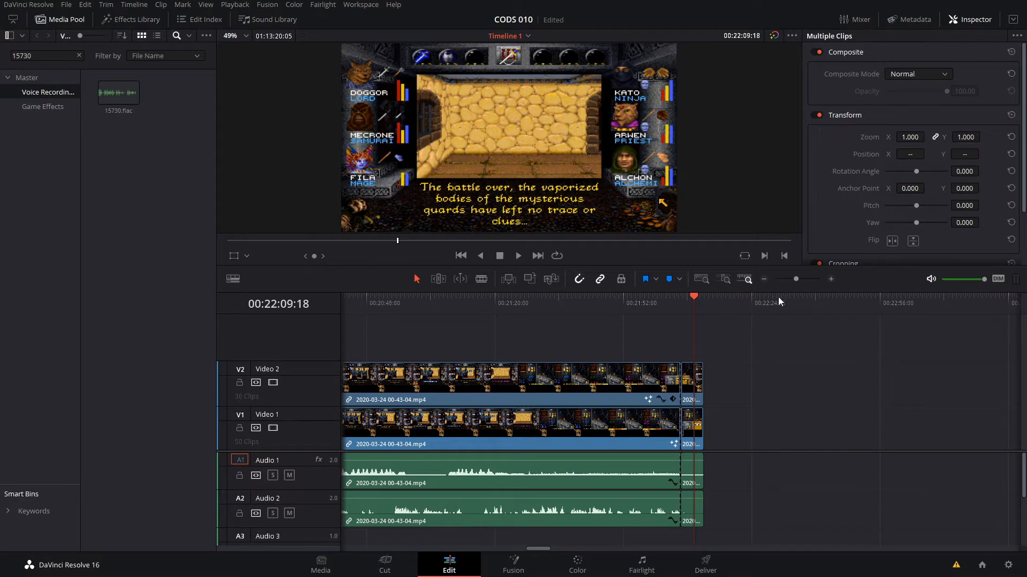
drag(797, 279, 799, 280)
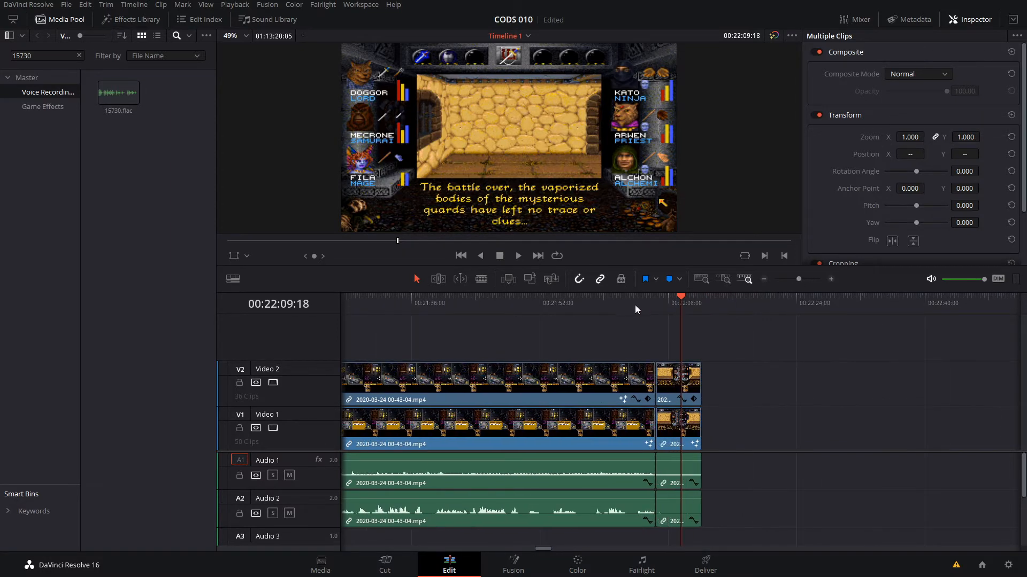
drag(634, 304, 655, 303)
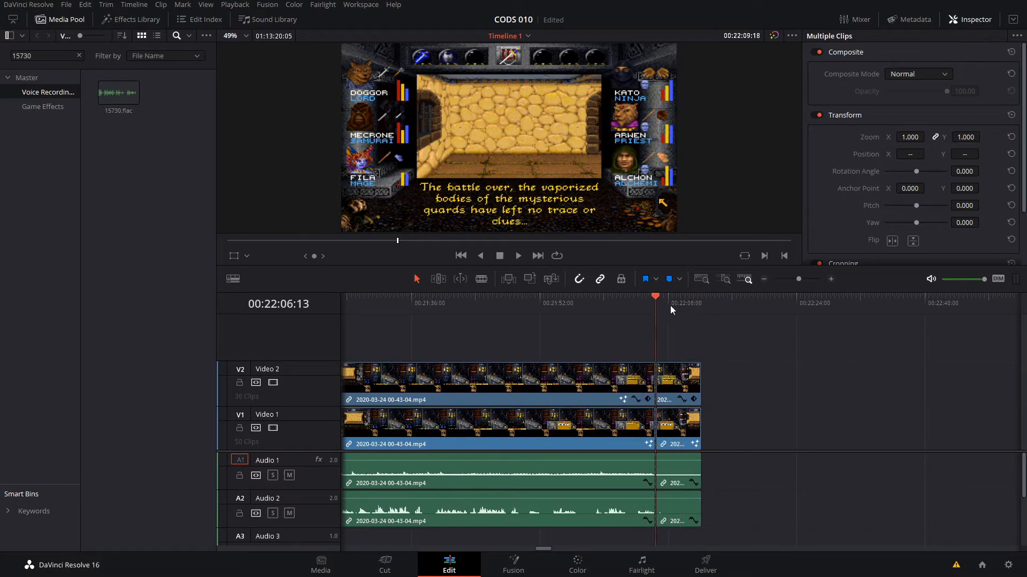
Step: Select the short linked clips after the cut and add 15730.flac to Audio 3, starting just after 00:22:07
drag(748, 522, 720, 429)
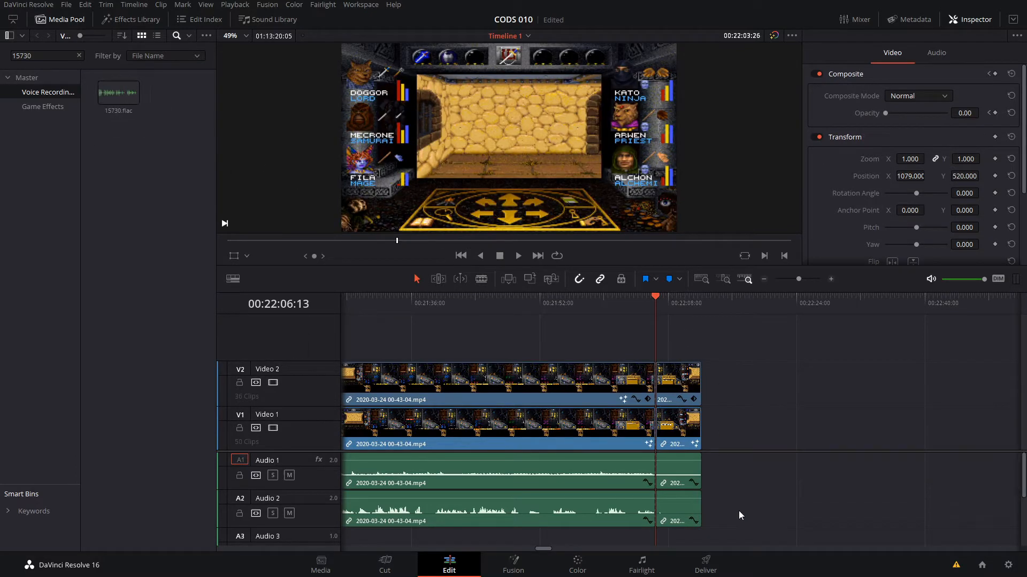
drag(739, 511, 683, 465)
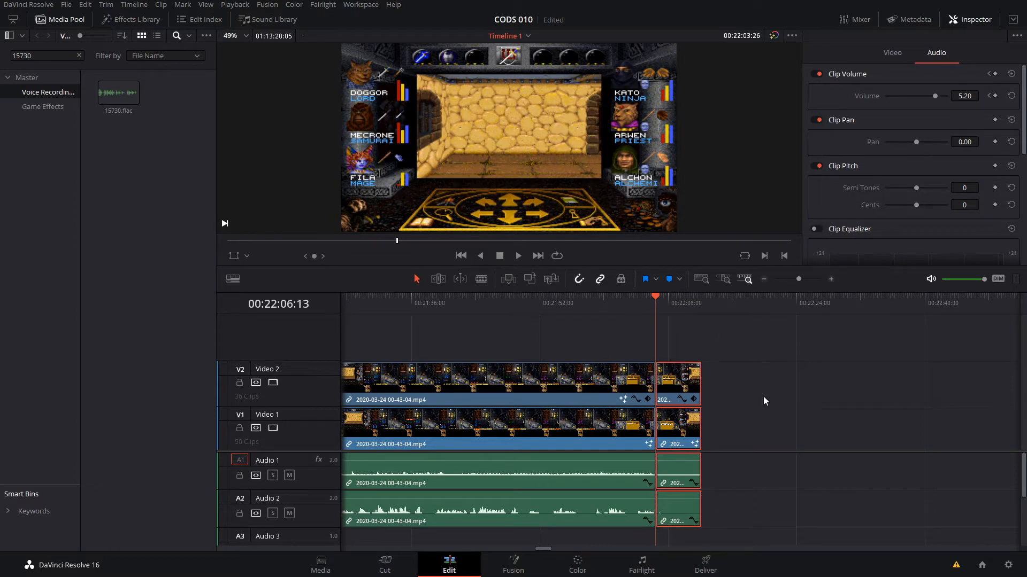
scroll(771, 461, down, 1)
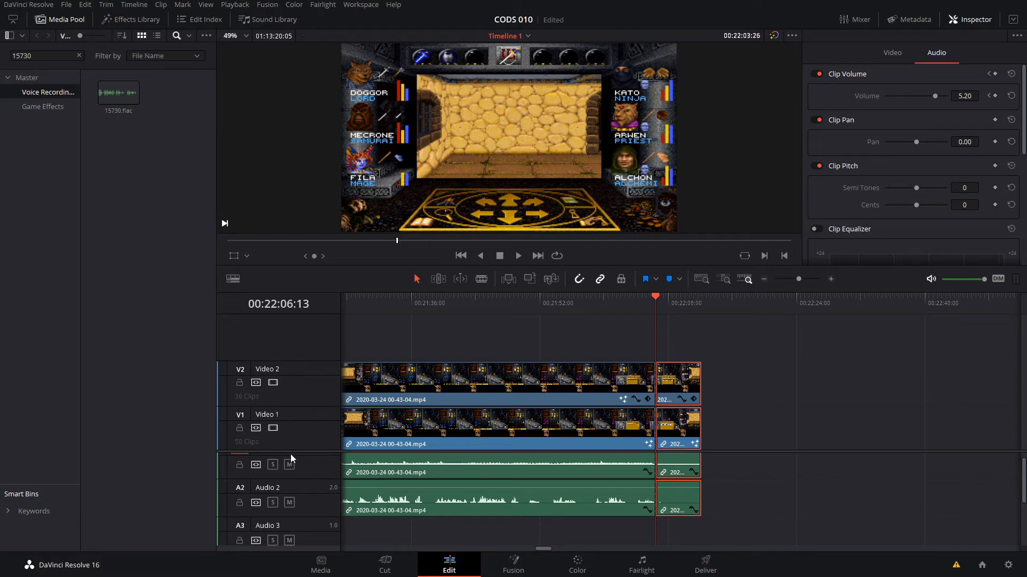
scroll(293, 454, down, 3)
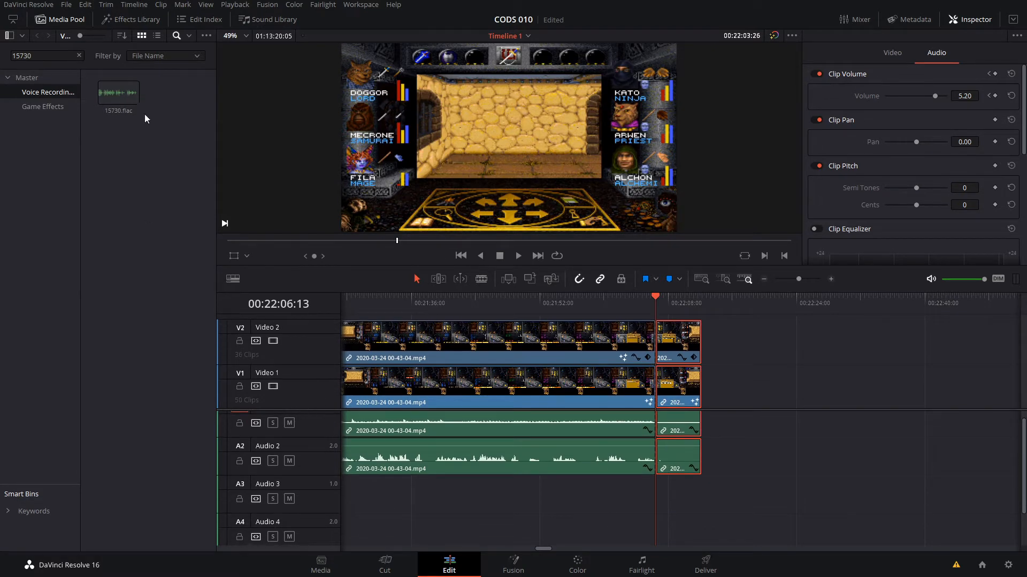
drag(119, 93, 665, 506)
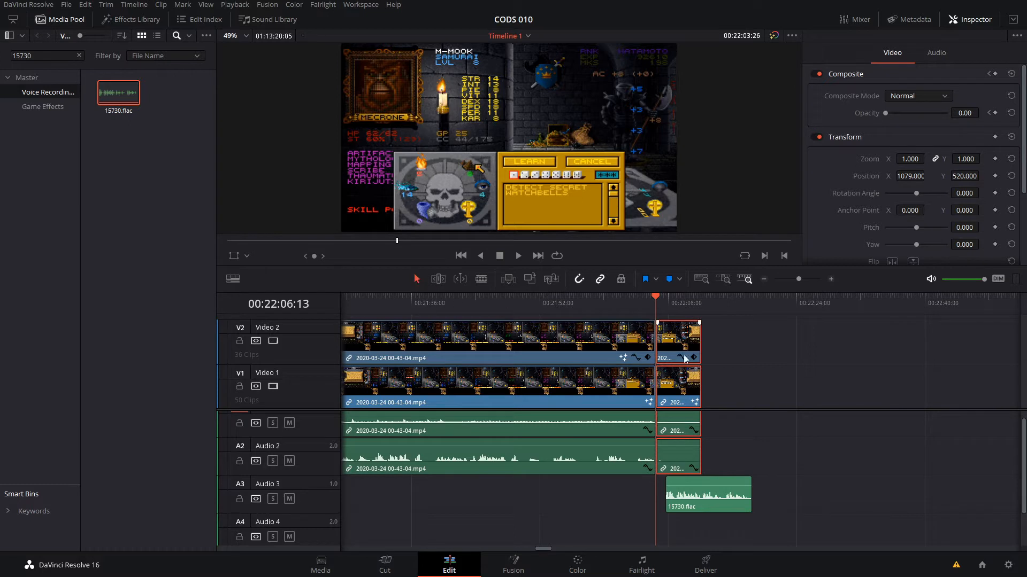
Step: Try shifting the short linked clips about 2.5 seconds later over the voice recording, and return them to the cut at 00:22:06:13
drag(682, 342, 703, 343)
drag(660, 297, 681, 299)
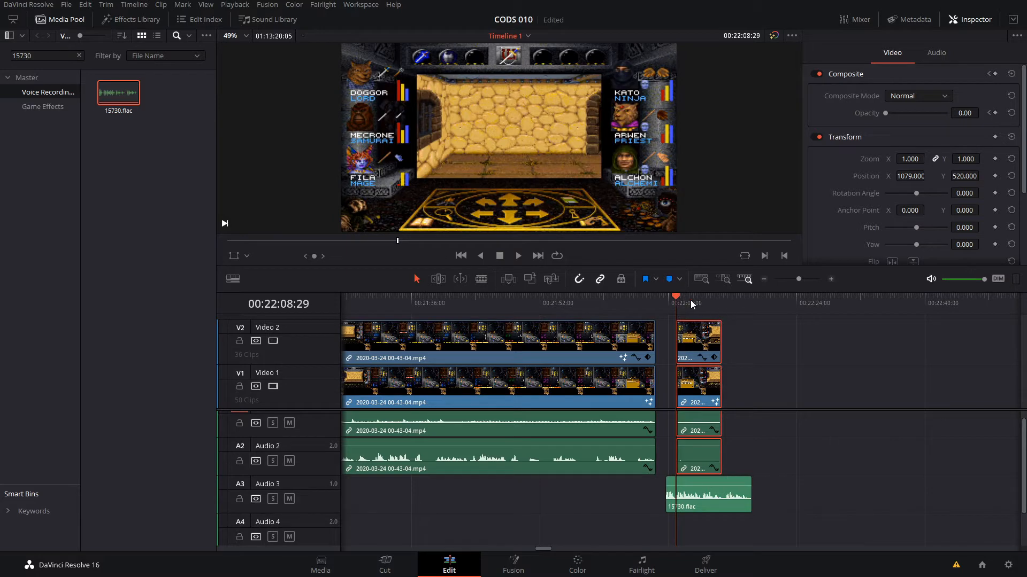
drag(691, 300, 712, 300)
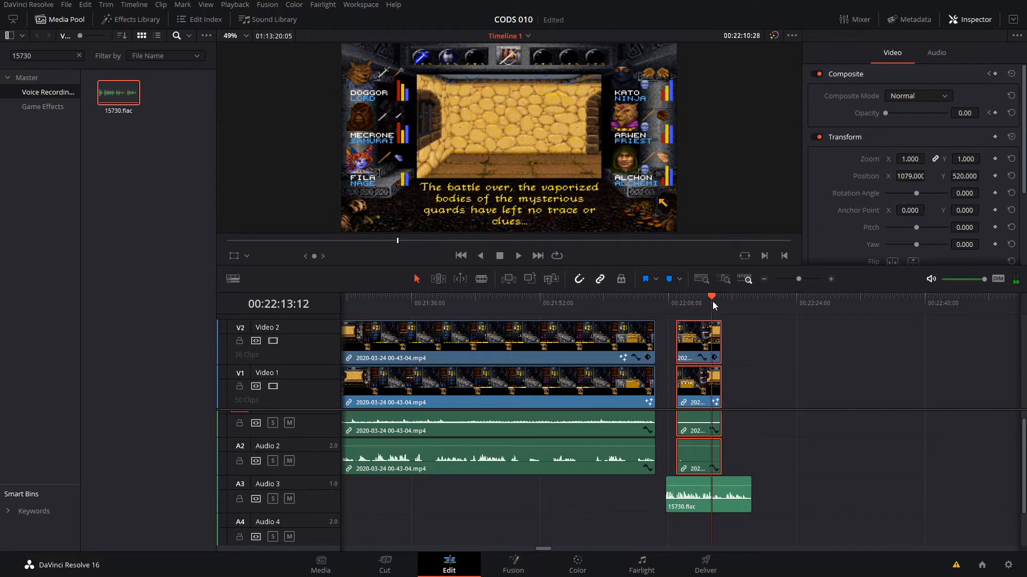
click(686, 305)
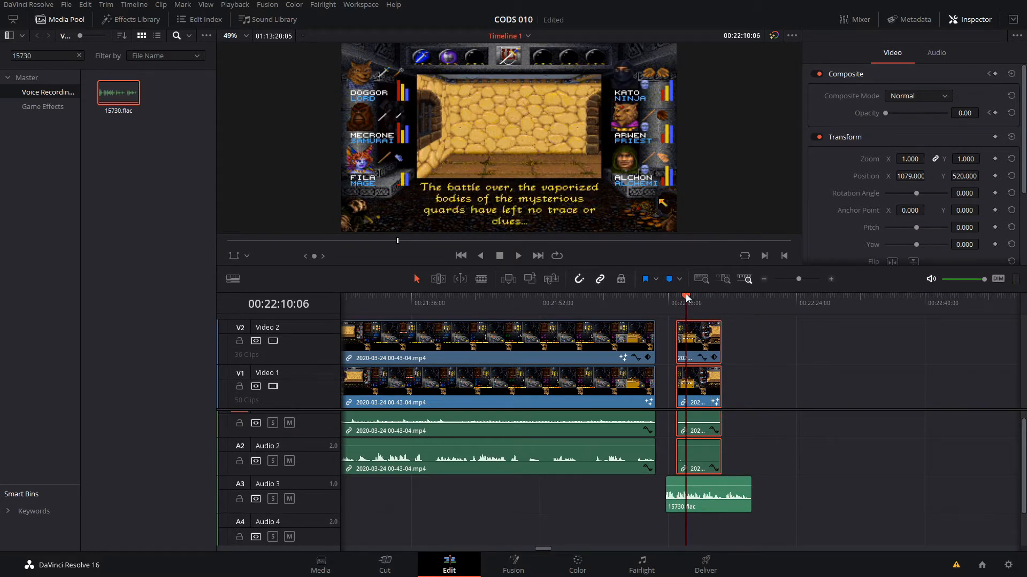
click(657, 297)
drag(691, 351, 676, 343)
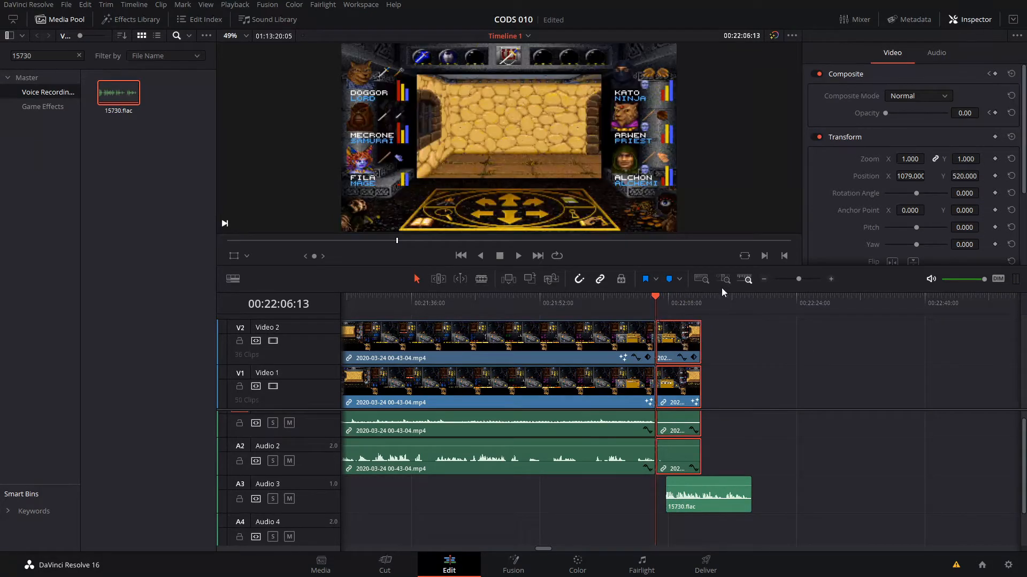
Step: Deselect the clips and inspect the frames on both sides of the 00:22:06:13 cut, ahead of the voice recording
click(806, 280)
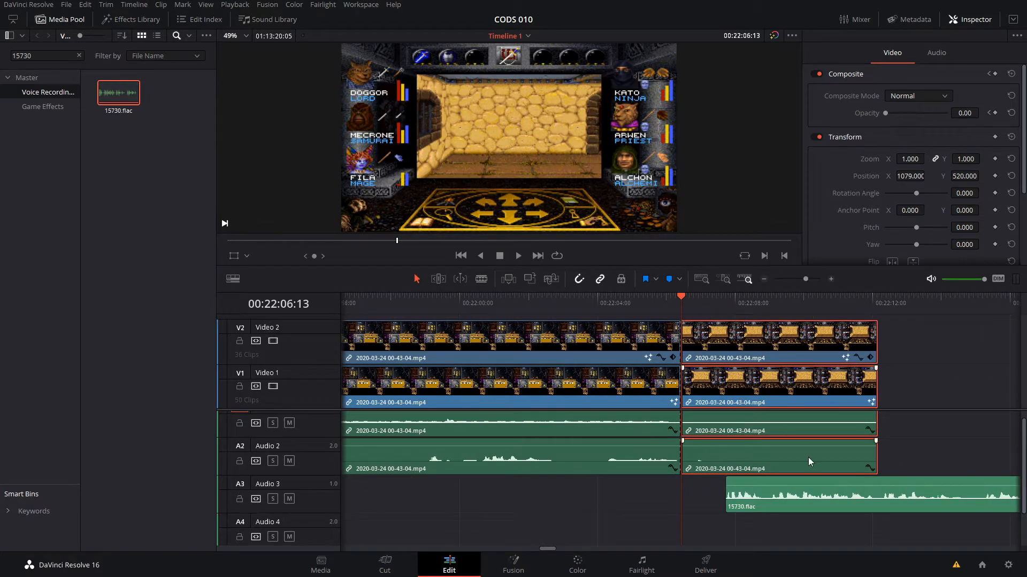
click(709, 298)
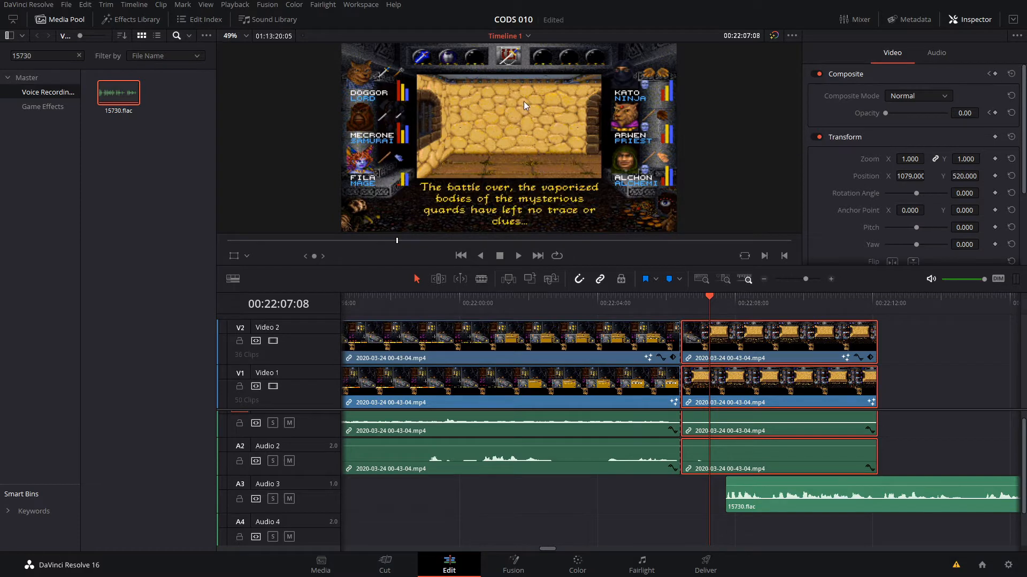
click(921, 447)
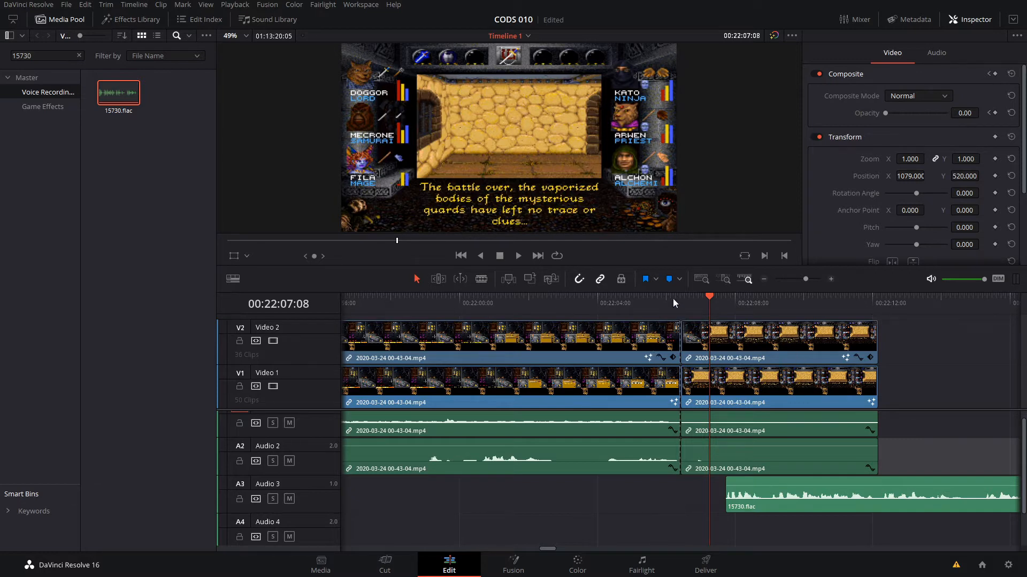
key(Up)
click(657, 304)
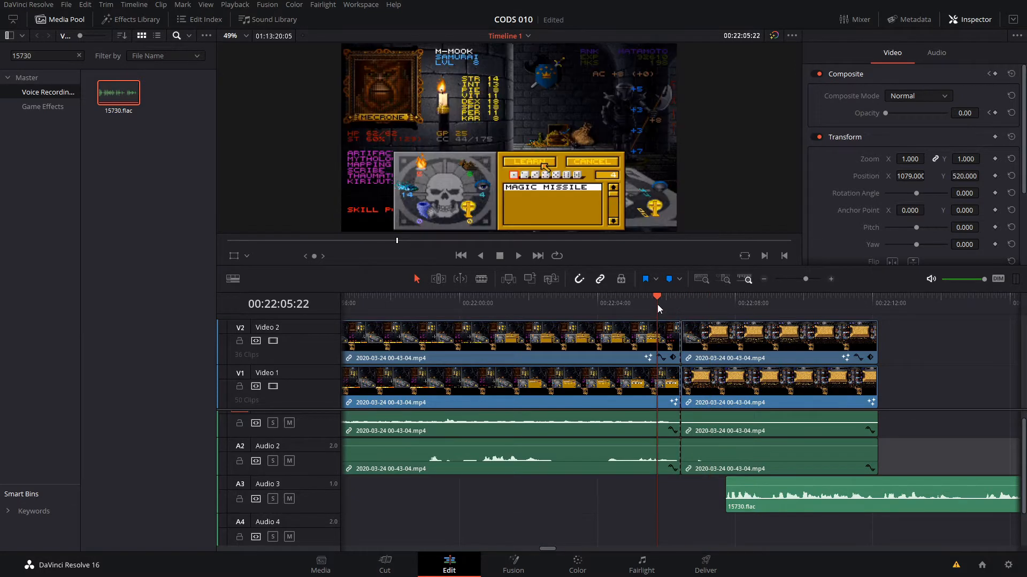
Step: Unlink the short video and audio clips that follow the 00:22:06:13 cut, then clear the selection
key(space)
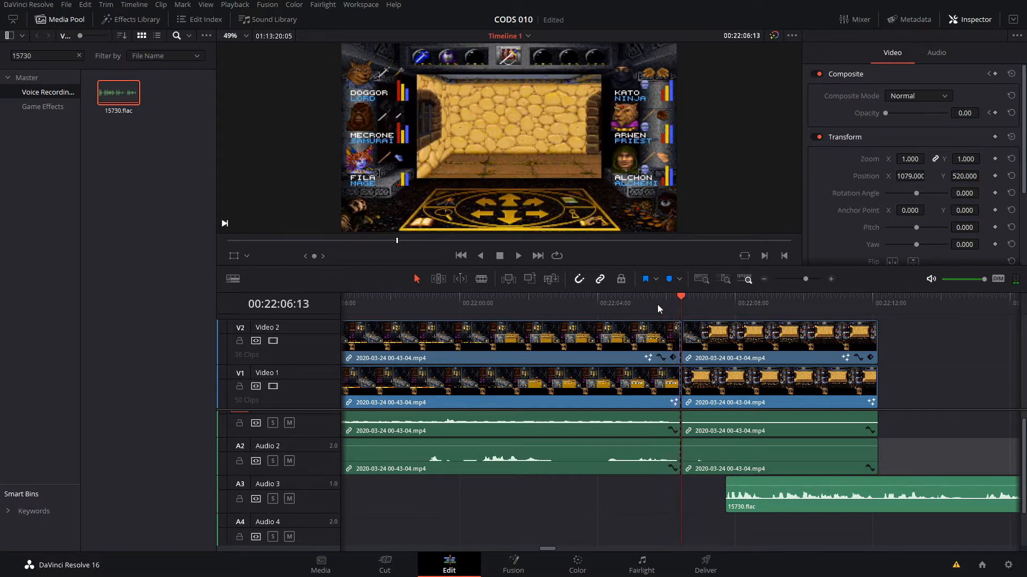
key(Left)
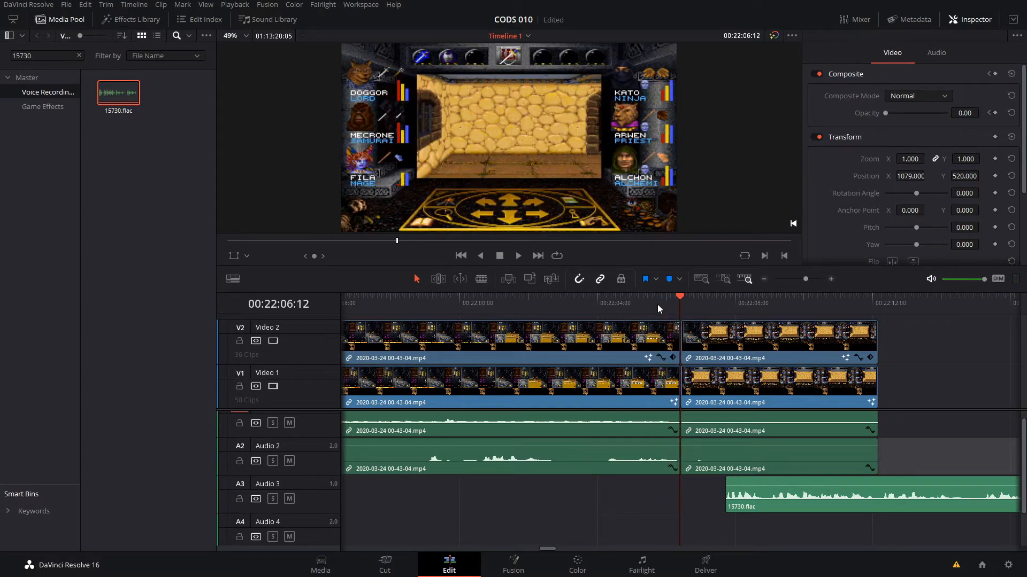
click(771, 333)
click(915, 459)
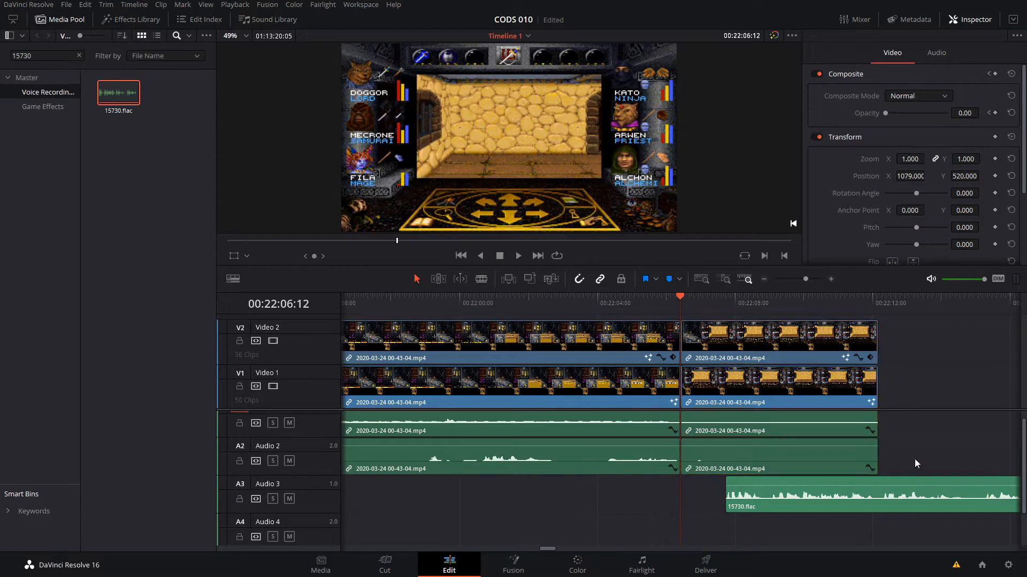
drag(938, 452, 917, 455)
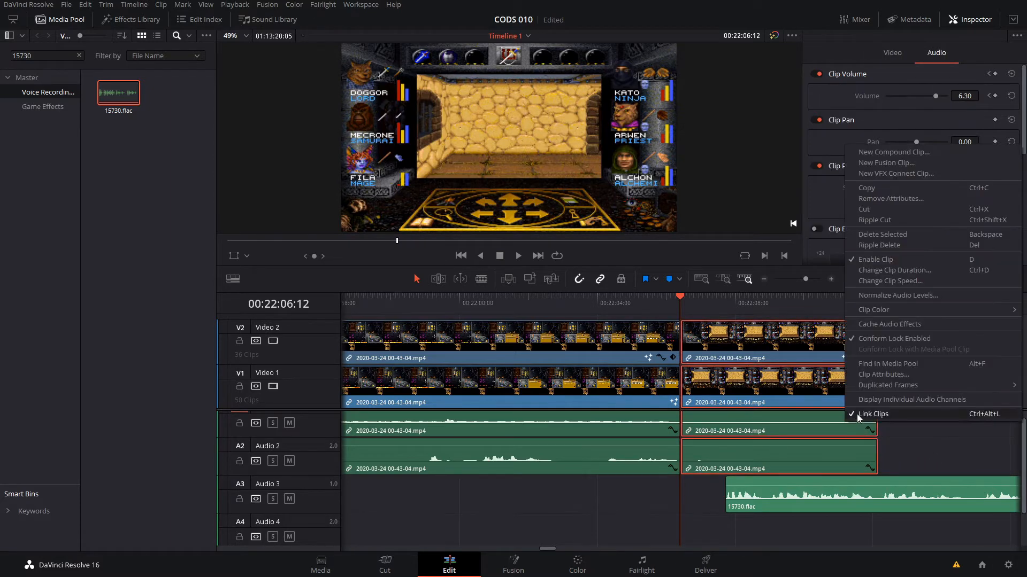
click(869, 413)
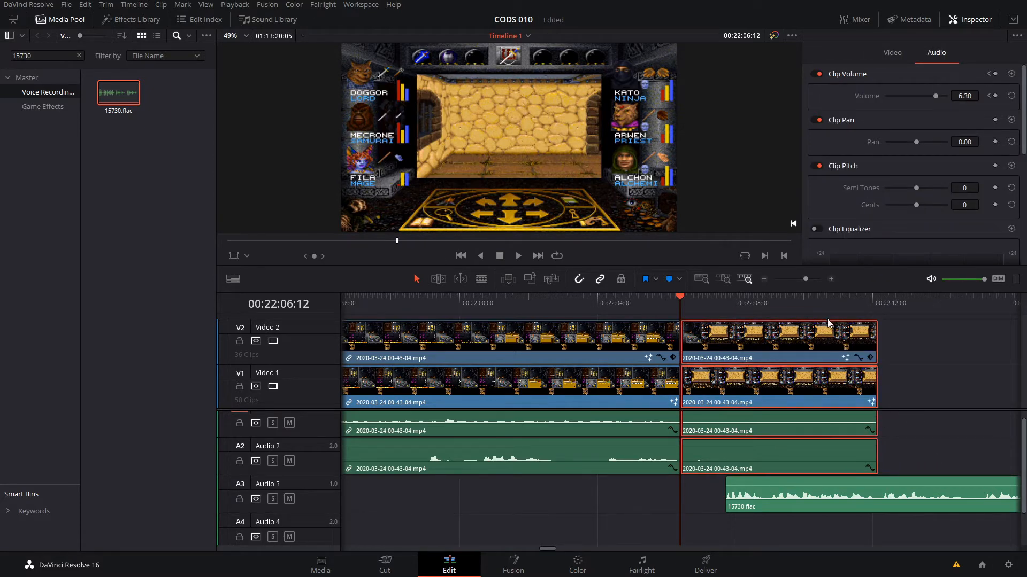
click(946, 466)
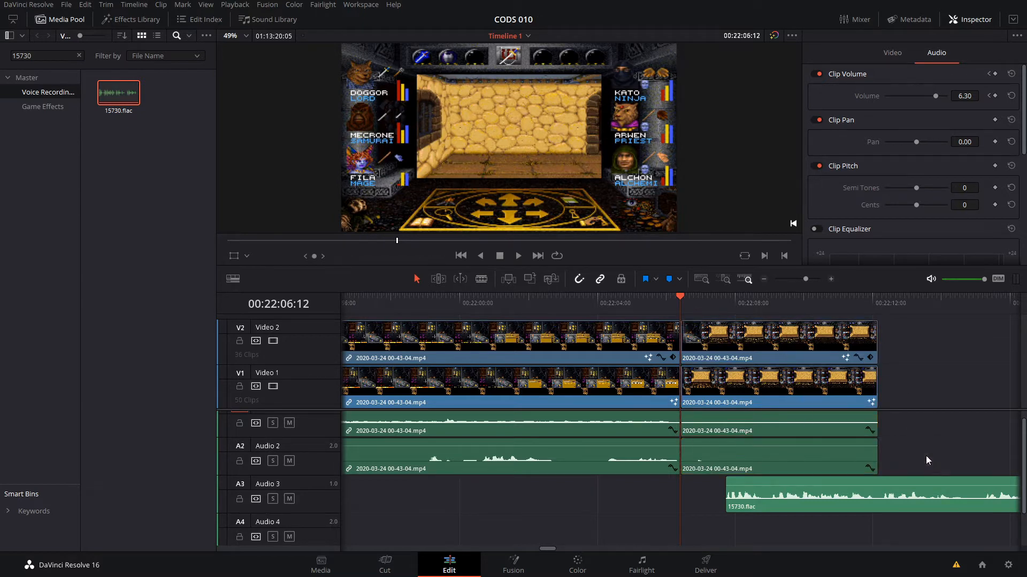
Step: Delete the unlinked Audio 1 and Audio 2 clips after the cut, keeping the video clips above them
scroll(926, 456, up, 1)
click(796, 420)
key(Delete)
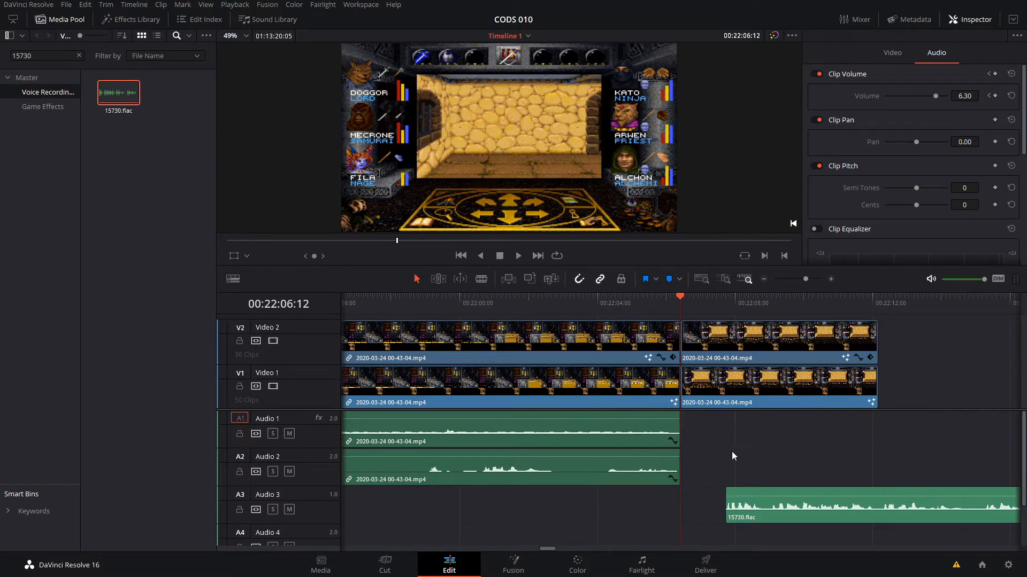
Step: Link the short Video 1 and Video 2 clips after the cut to each other and save the project
click(603, 299)
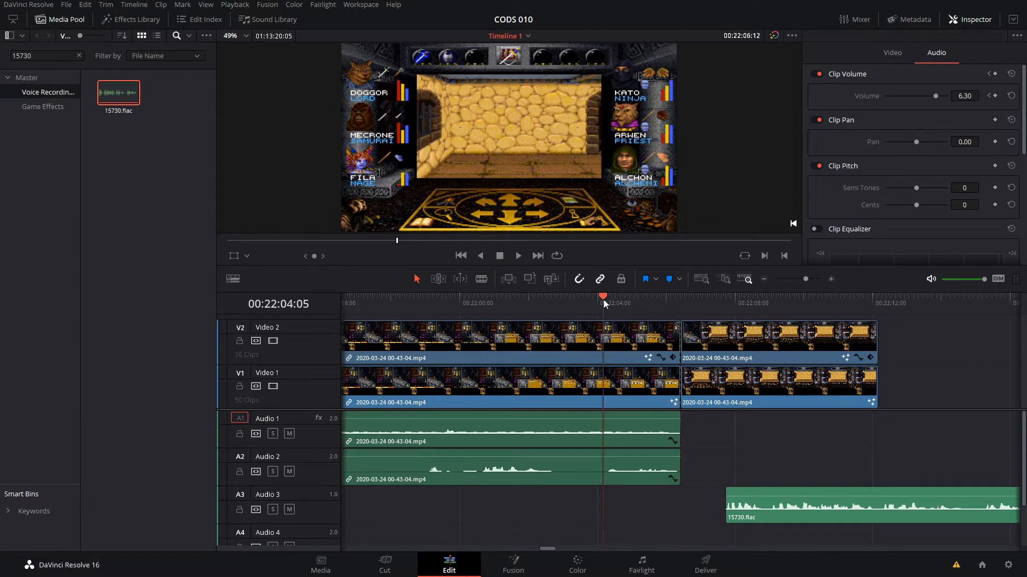
drag(603, 299, 750, 300)
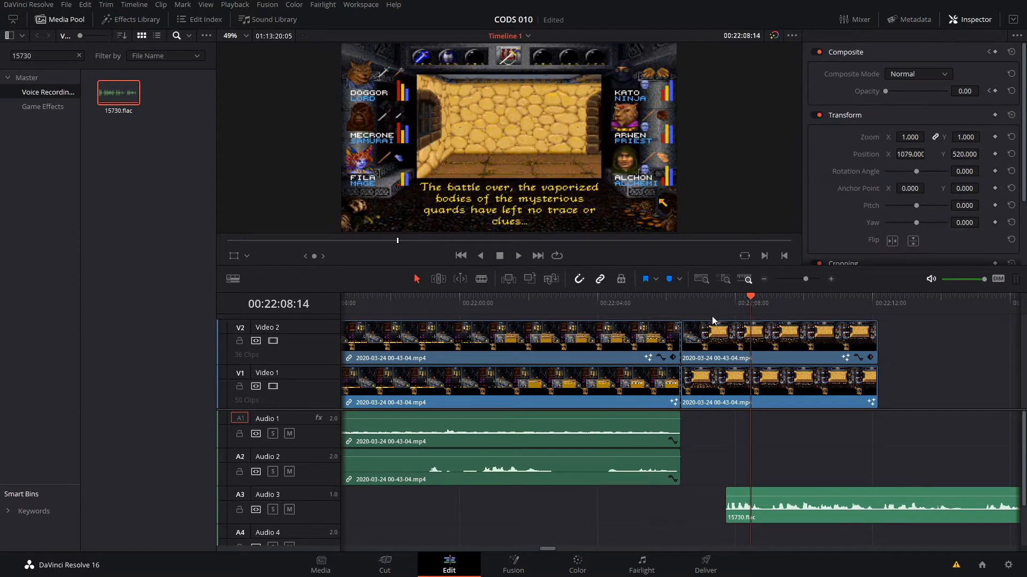
drag(899, 443, 751, 345)
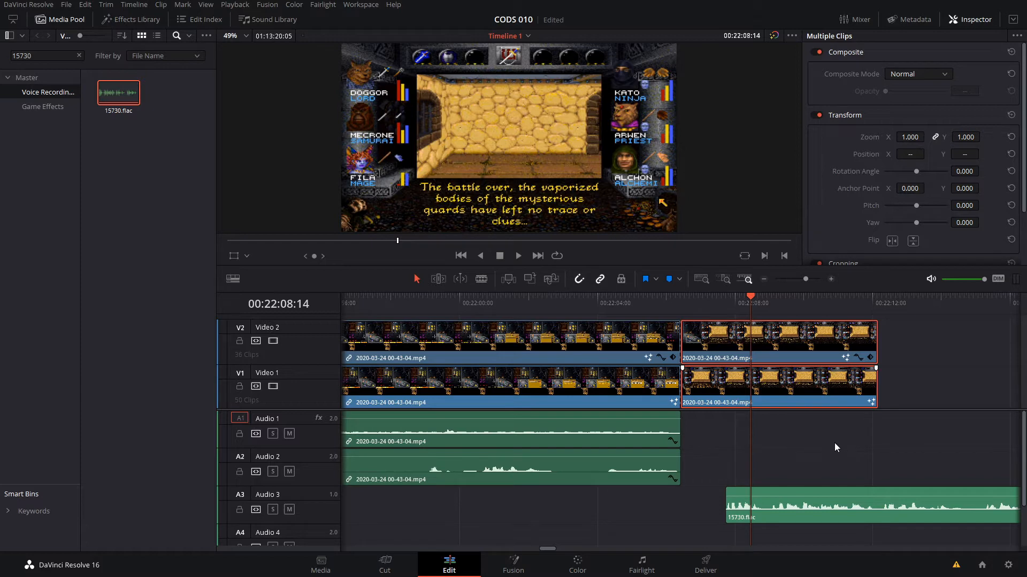
drag(859, 445, 781, 347)
right_click(781, 346)
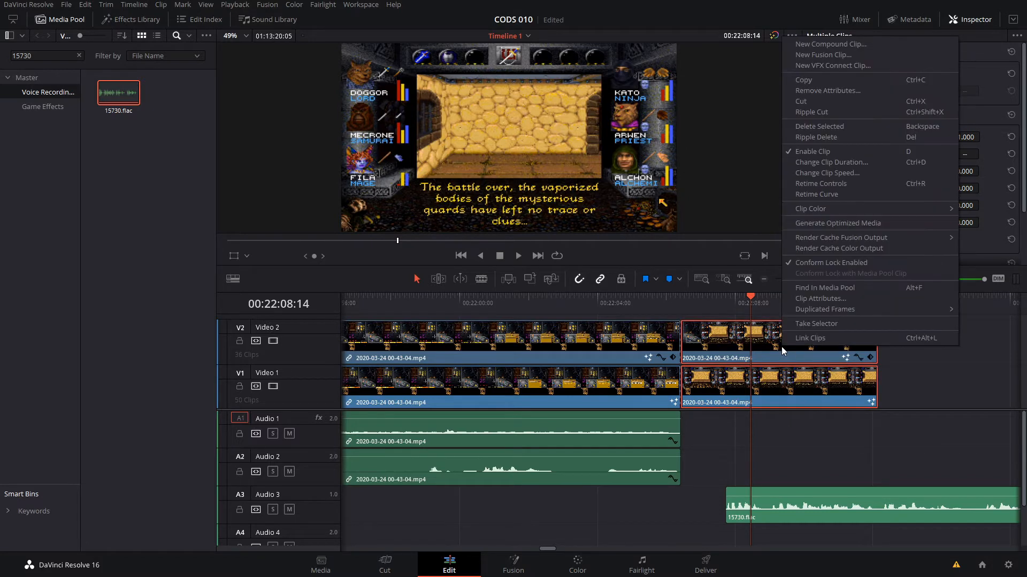
click(826, 338)
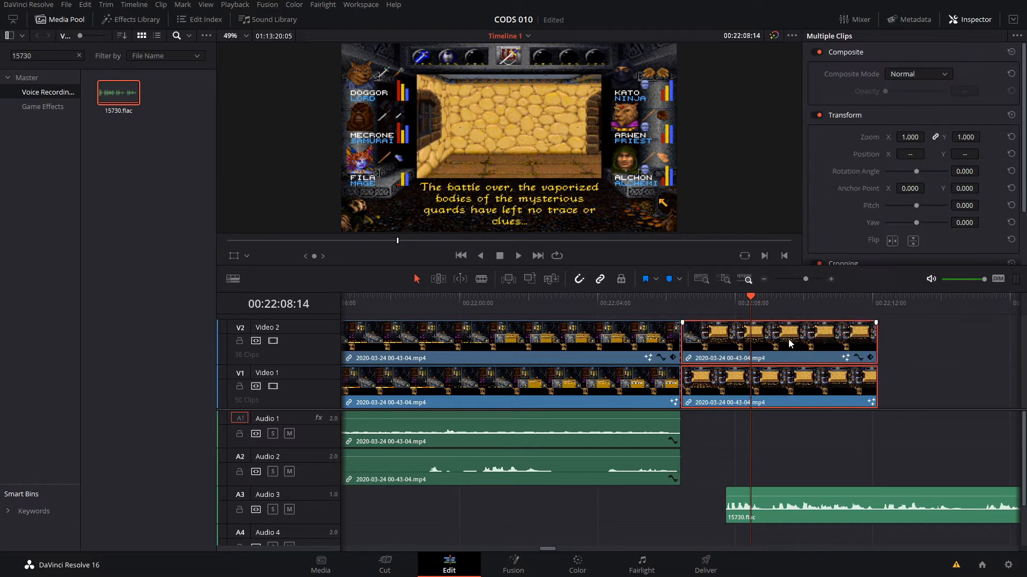
key(ctrl+s)
Step: Set the opacity of the short Video 2 clip to 100 with a keyframe at its first frame, 00:22:06:13
click(782, 377)
click(800, 339)
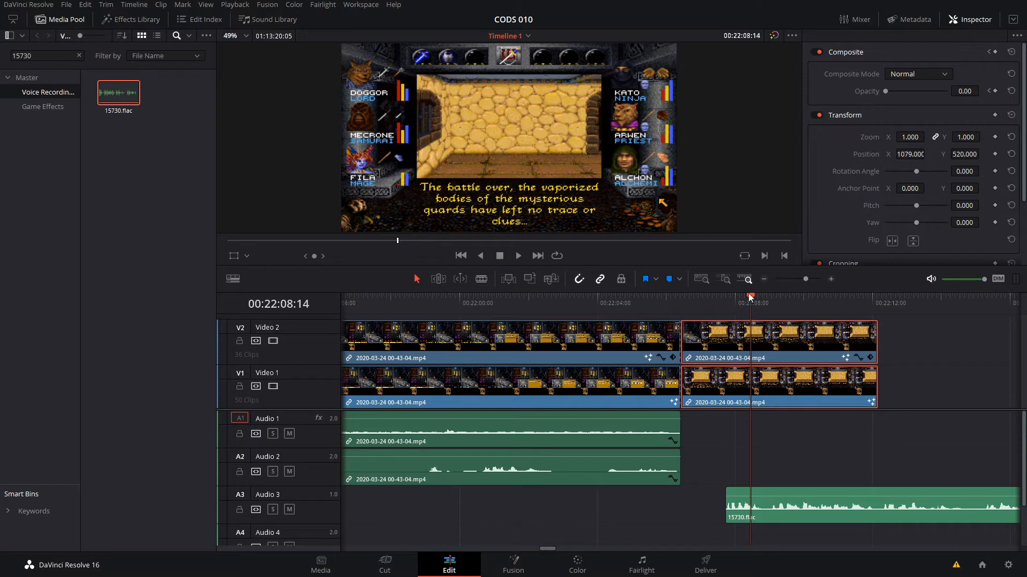
click(681, 300)
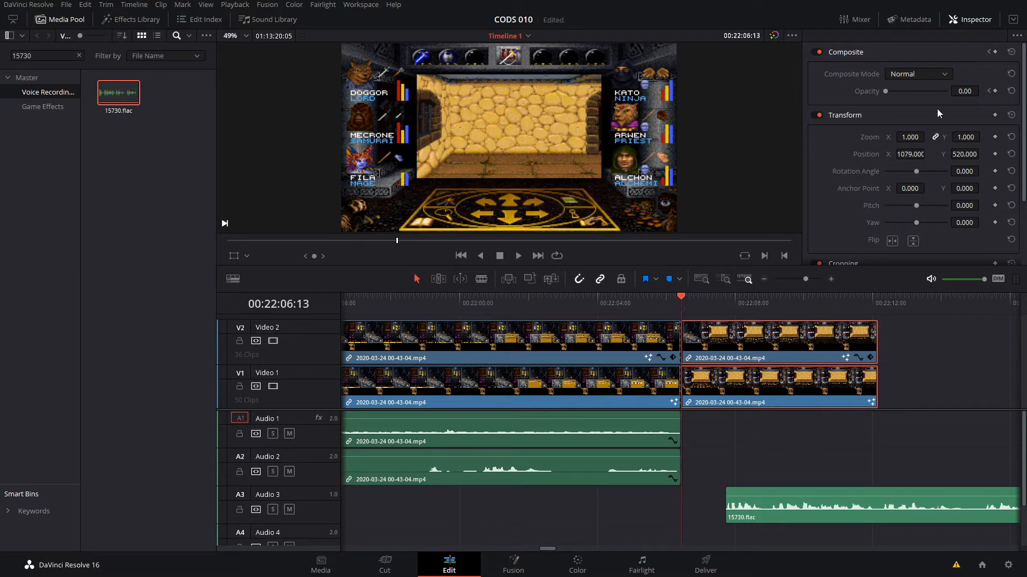
drag(886, 91, 974, 90)
click(994, 91)
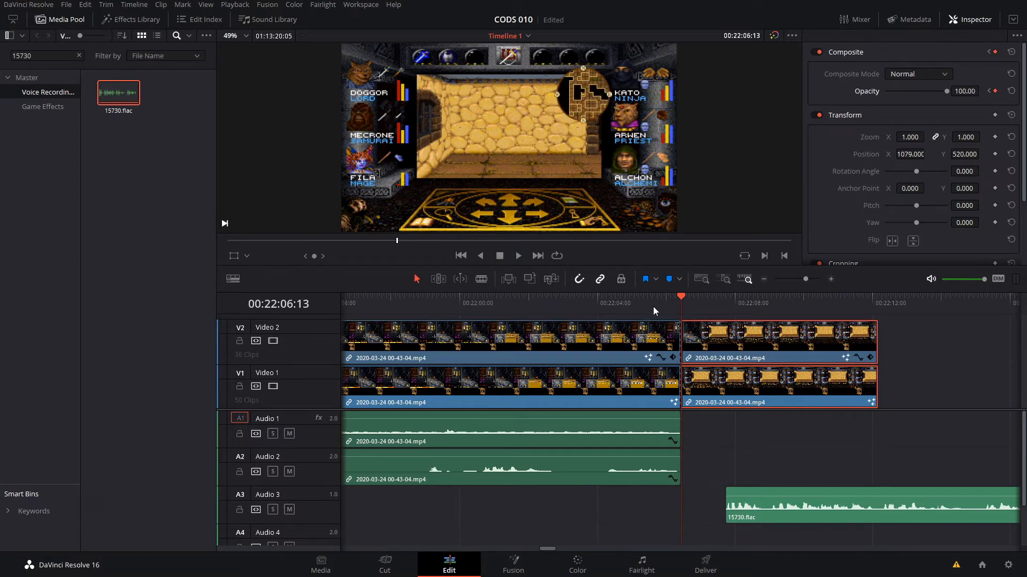
Step: Check the map overlay's opacity on both sides of the cut, from about 00:22:04:18 to 00:22:08:06
click(618, 302)
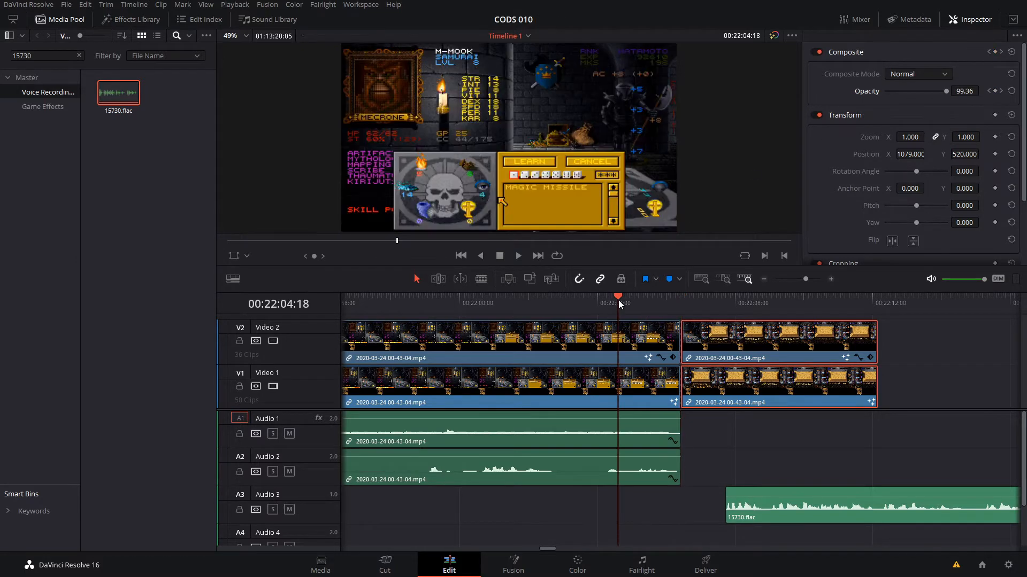
click(651, 300)
click(681, 297)
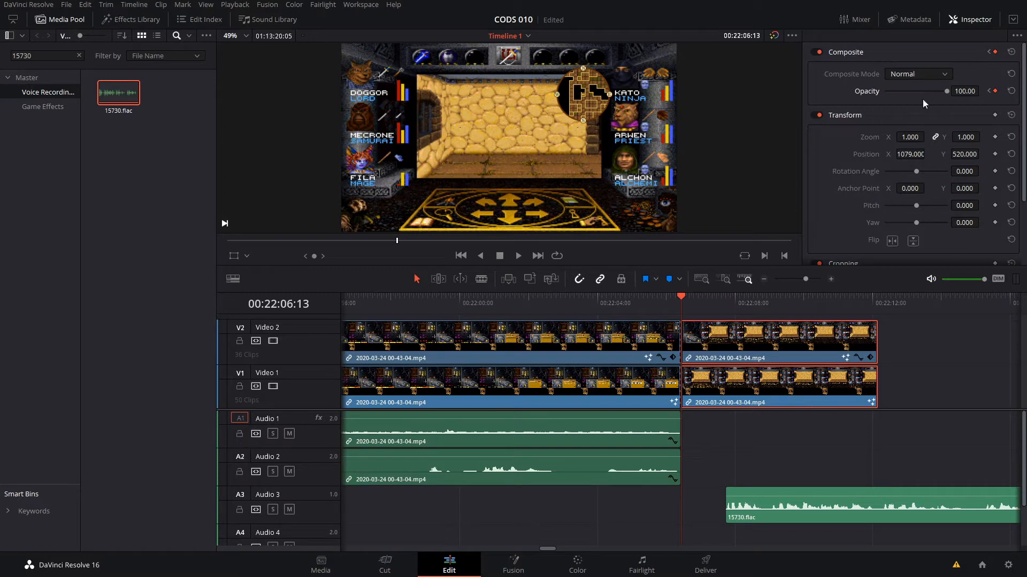
drag(946, 91, 976, 88)
click(741, 303)
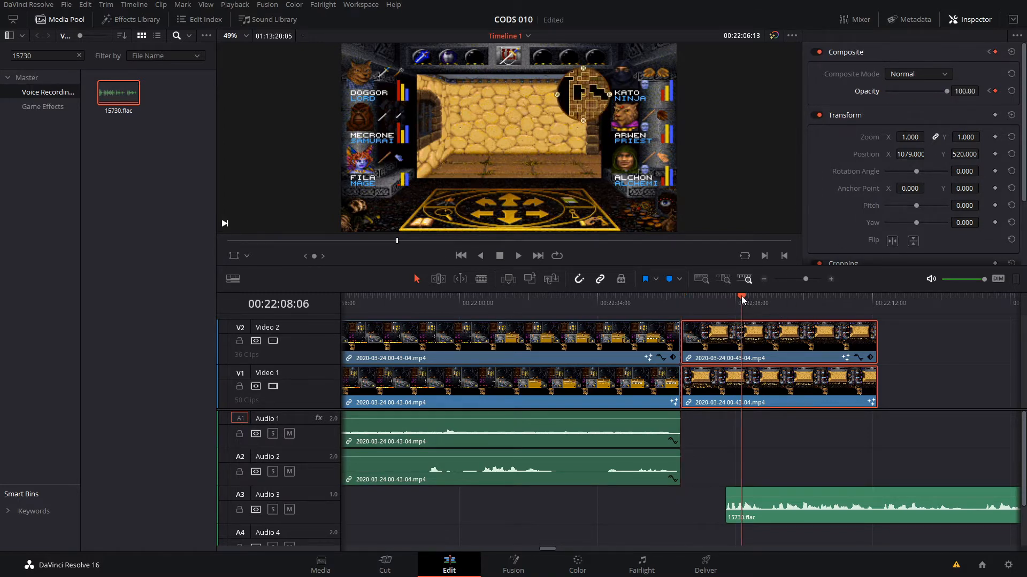
click(710, 302)
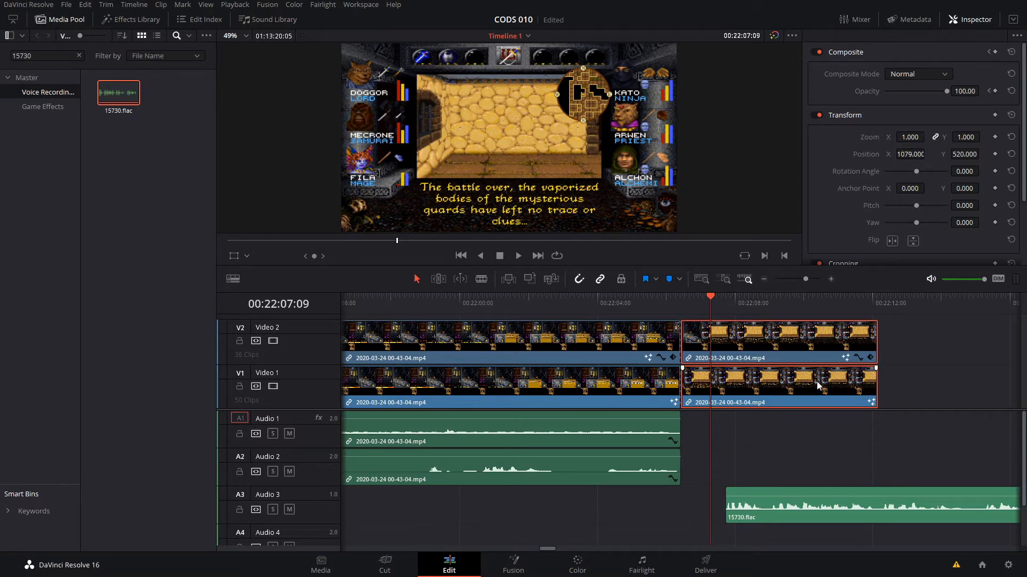
Step: Try starting 15730.flac directly at the 00:22:06:13 cut and play it back against the footage
drag(779, 519, 737, 518)
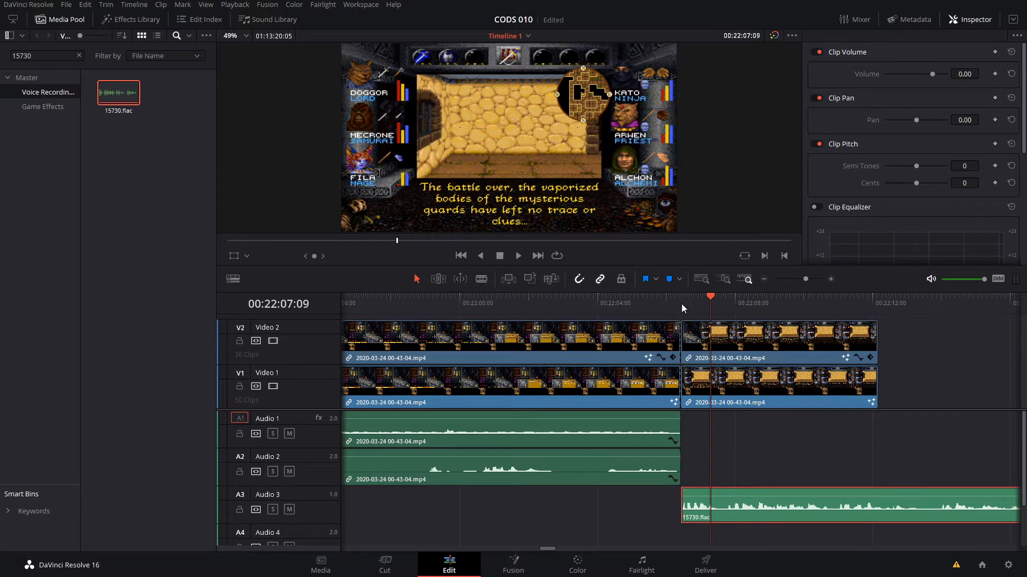
click(682, 303)
click(519, 256)
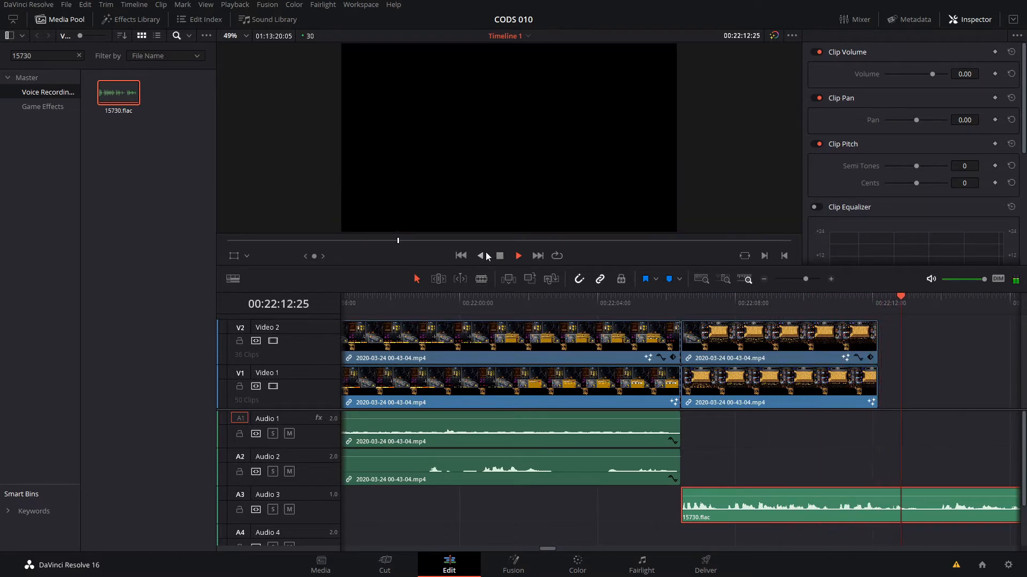
key(space)
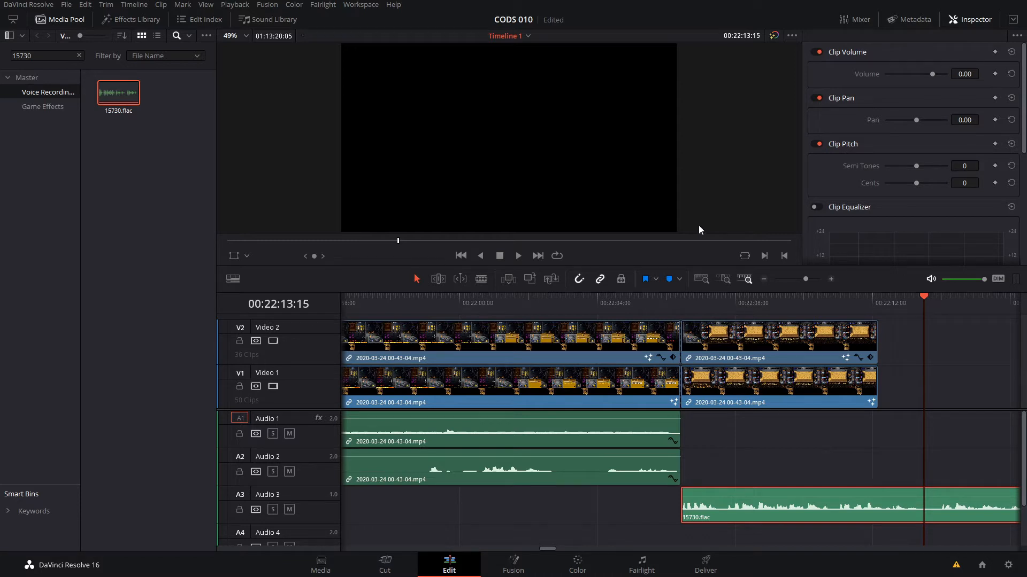
Step: Examine the message text in the footage between about 00:22:07:03 and 00:22:11:06
click(710, 300)
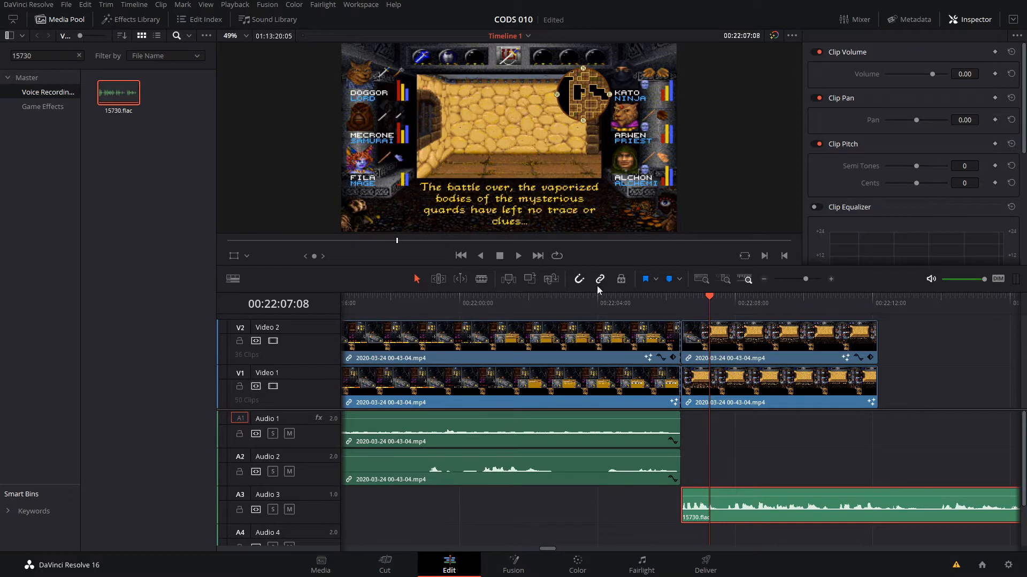
drag(749, 303, 844, 306)
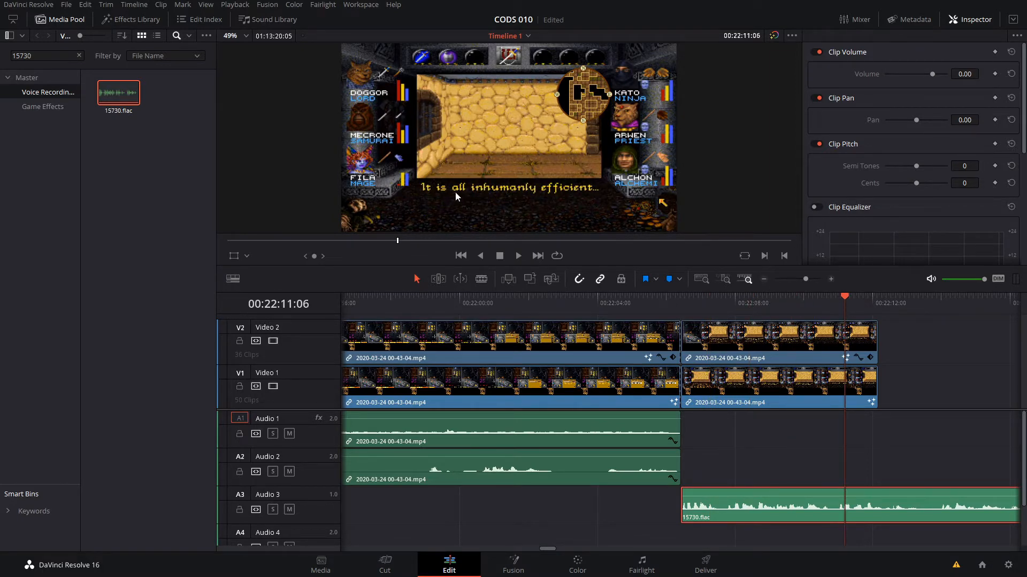
click(703, 303)
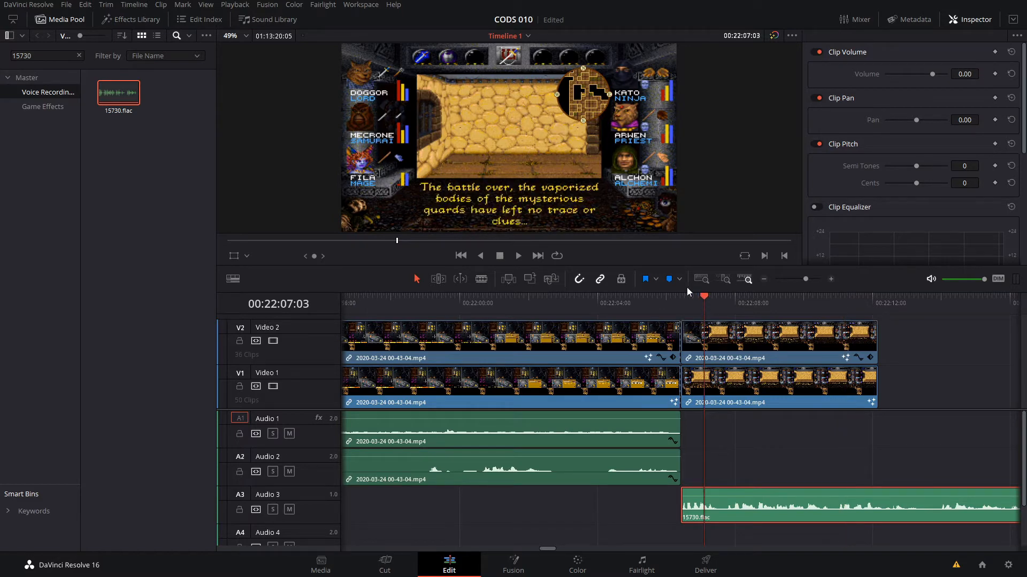
Step: Show the retime curve of the short Video 1 clip and add a Retime Frame keyframe at 00:22:06:13
click(680, 302)
click(752, 372)
drag(854, 462, 749, 345)
right_click(732, 396)
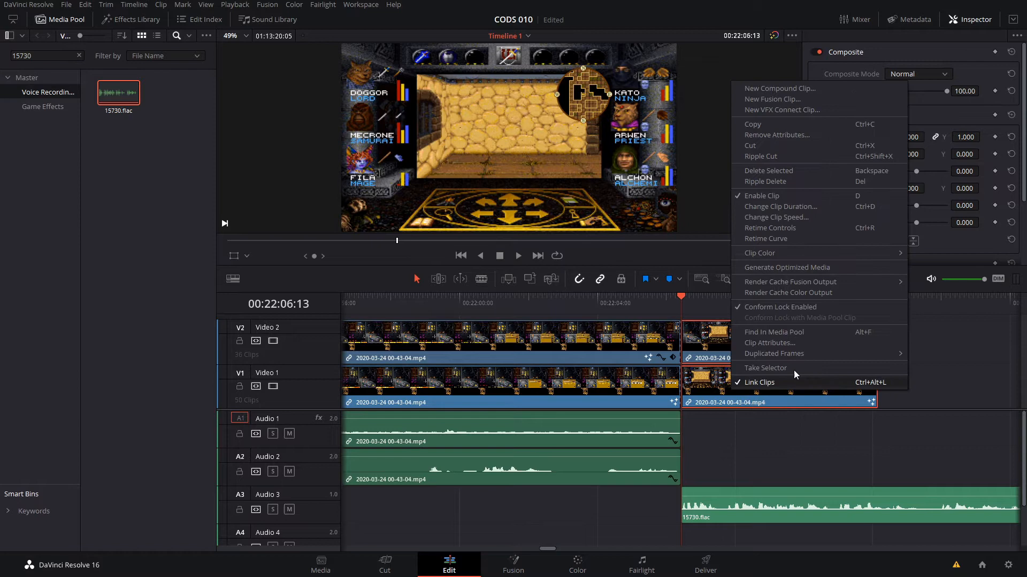
click(775, 238)
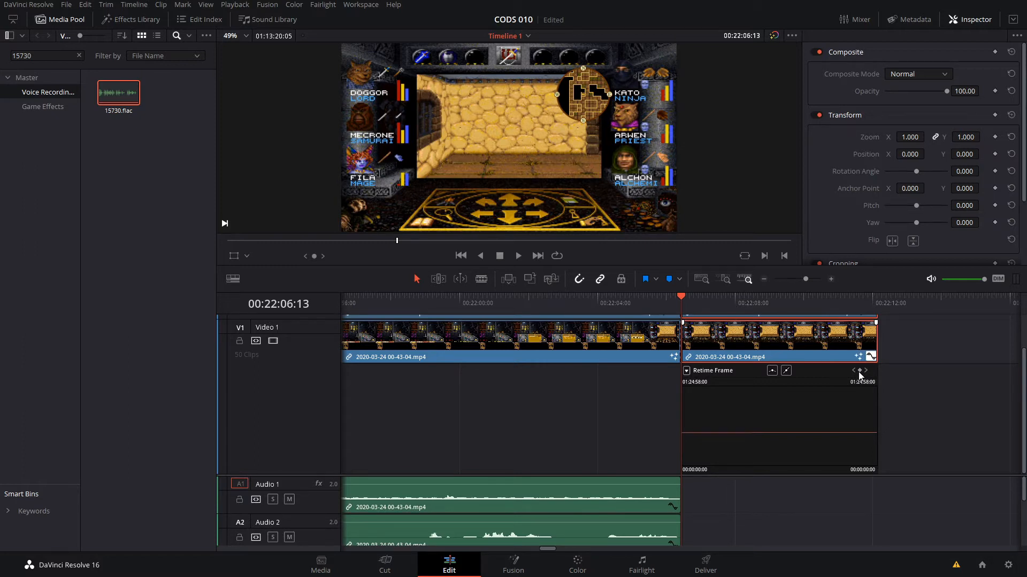
click(859, 371)
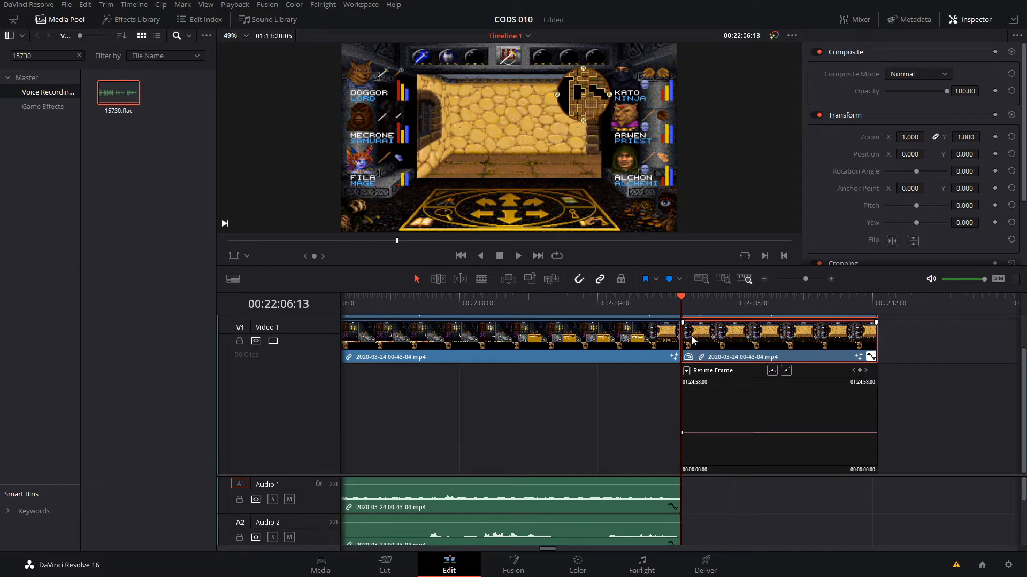
Step: Examine the frames from about 00:22:07:01 to 00:22:07:09 for the moment the battle message is fully shown
drag(682, 294, 702, 303)
click(860, 371)
key(Right)
key(Left)
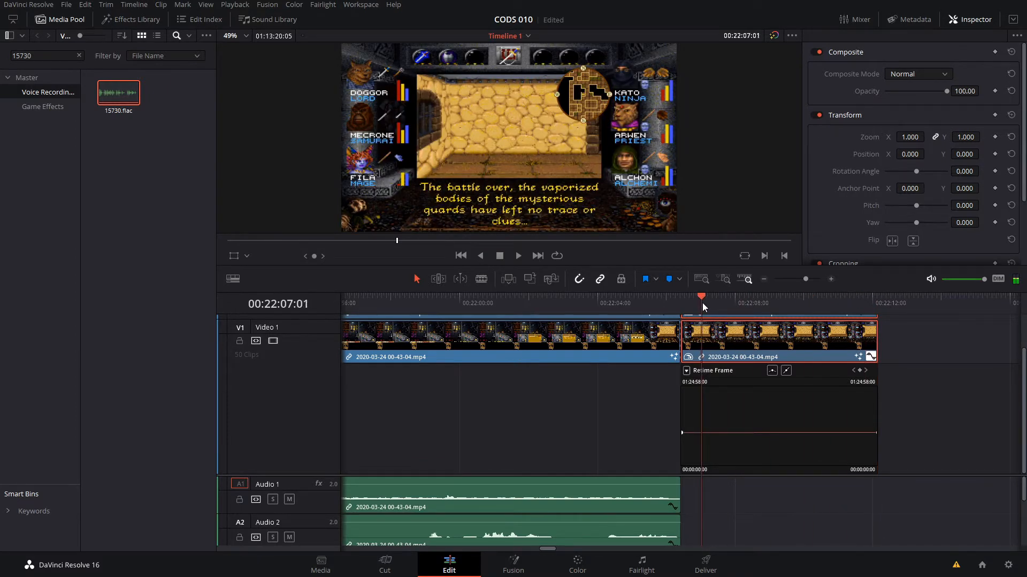
key(Right)
key(Right)
key(Right)
key(Right)
key(Right)
key(Right)
key(Right)
key(Right)
Step: Move 15730.flac later on Audio 3 to start at about 00:22:13, past the end of the short video clips
scroll(845, 500, down, 2)
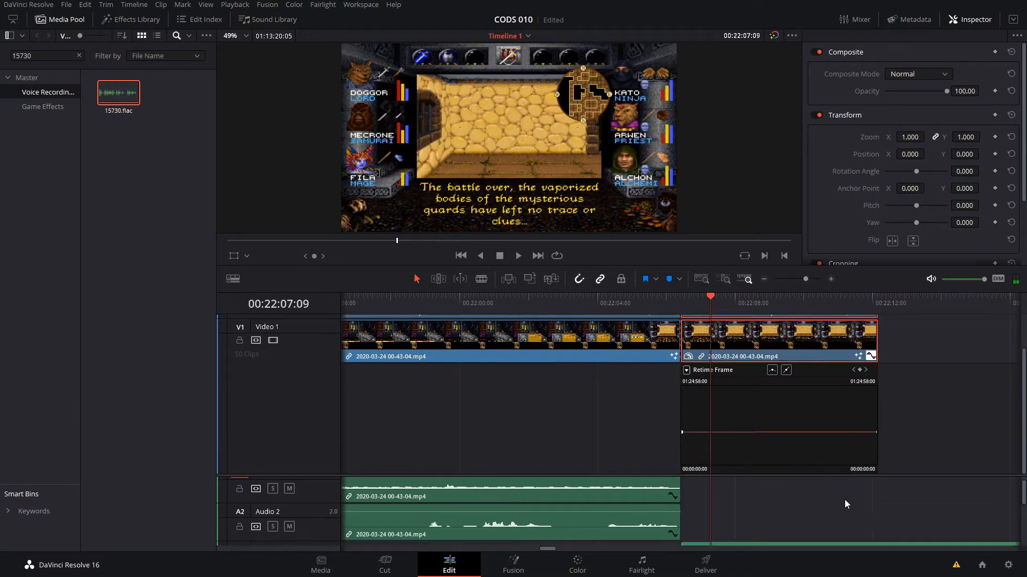
drag(776, 539, 1012, 538)
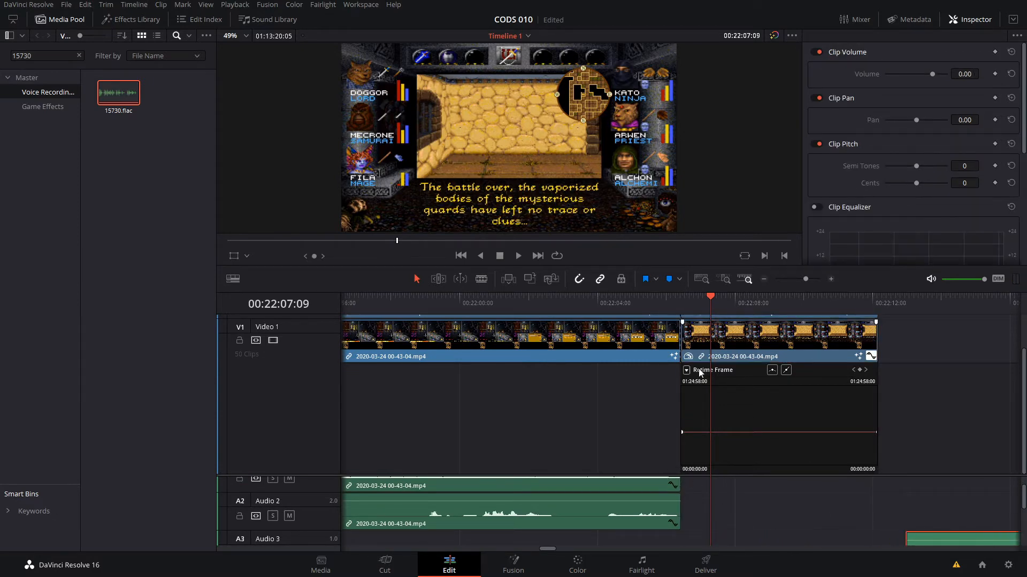
Step: Find the frame where the battle message is fully shown and add a Retime Frame keyframe to the short Video 1 clip at 00:22:07:08
drag(709, 299, 701, 298)
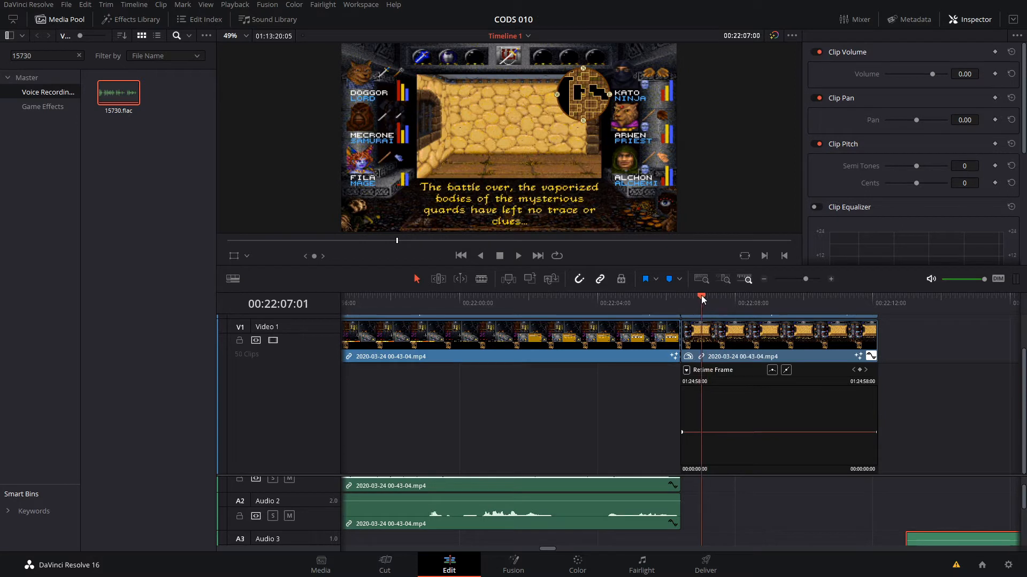
key(Right)
key(Right)
key(Right)
key(Right)
key(Right)
key(Right)
key(Right)
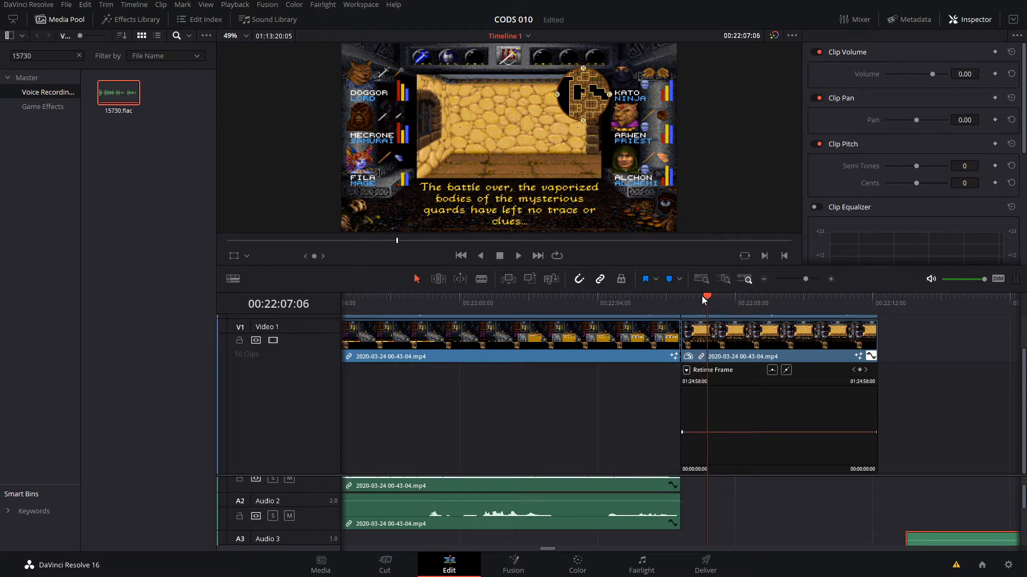
key(Right)
key(Left)
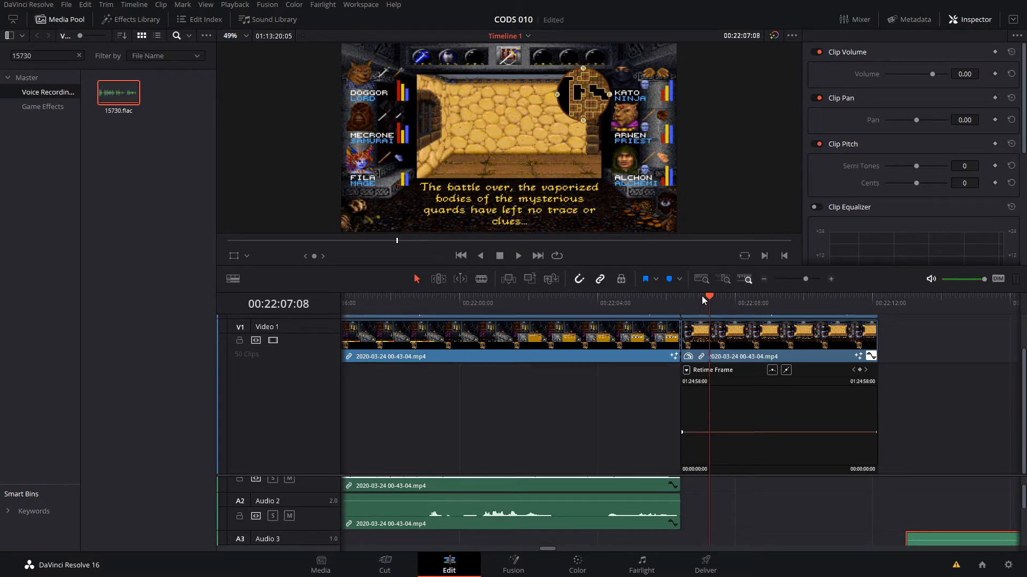
key(Right)
key(Left)
key(Left)
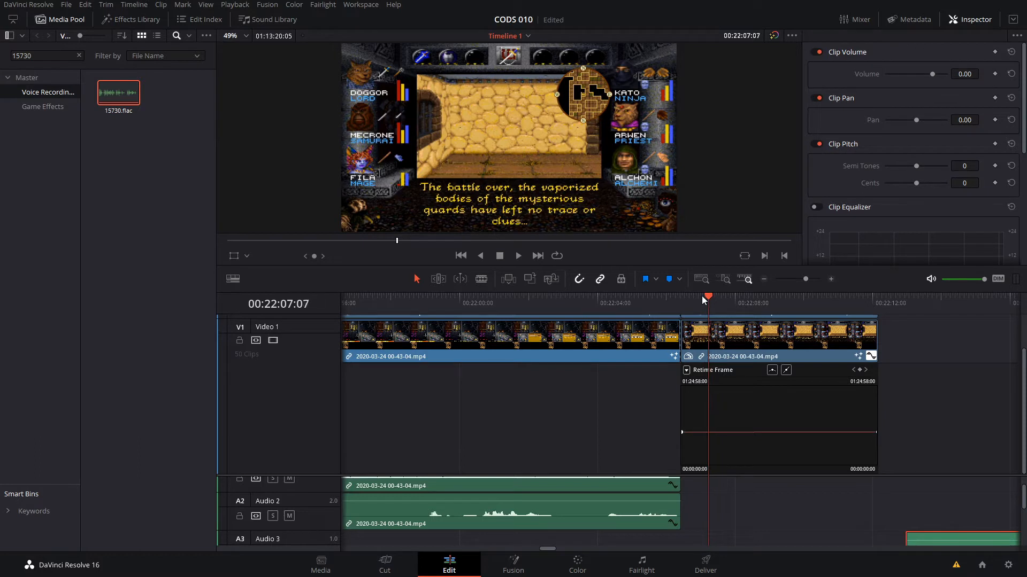
key(Right)
key(Left)
key(Right)
key(Left)
key(Right)
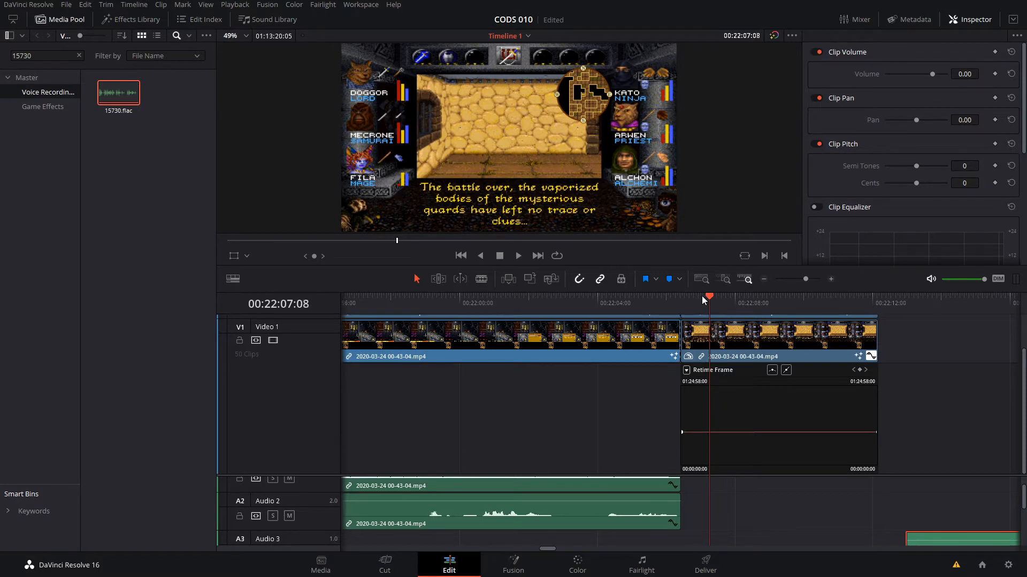
key(Left)
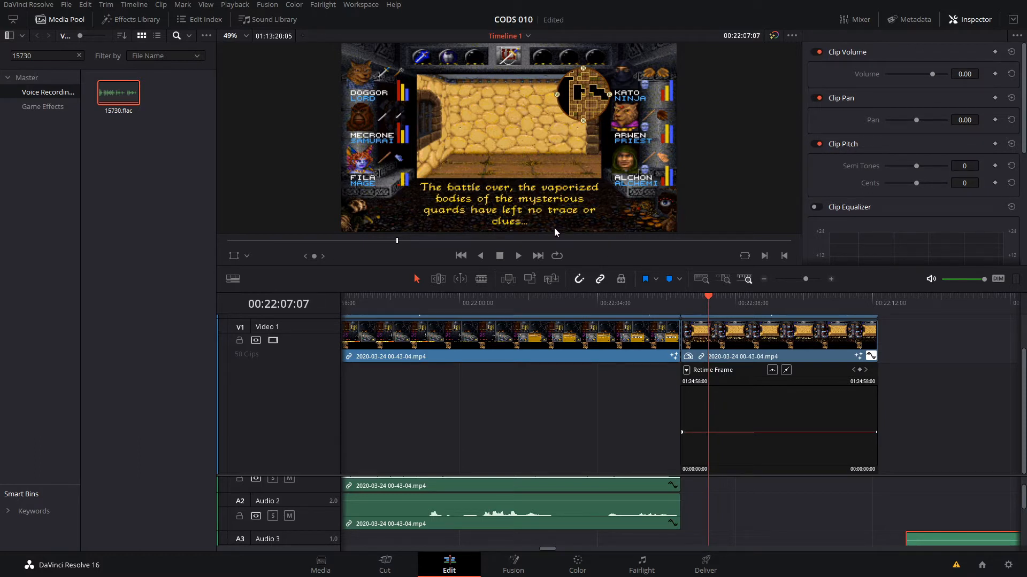
key(Right)
key(Left)
key(Right)
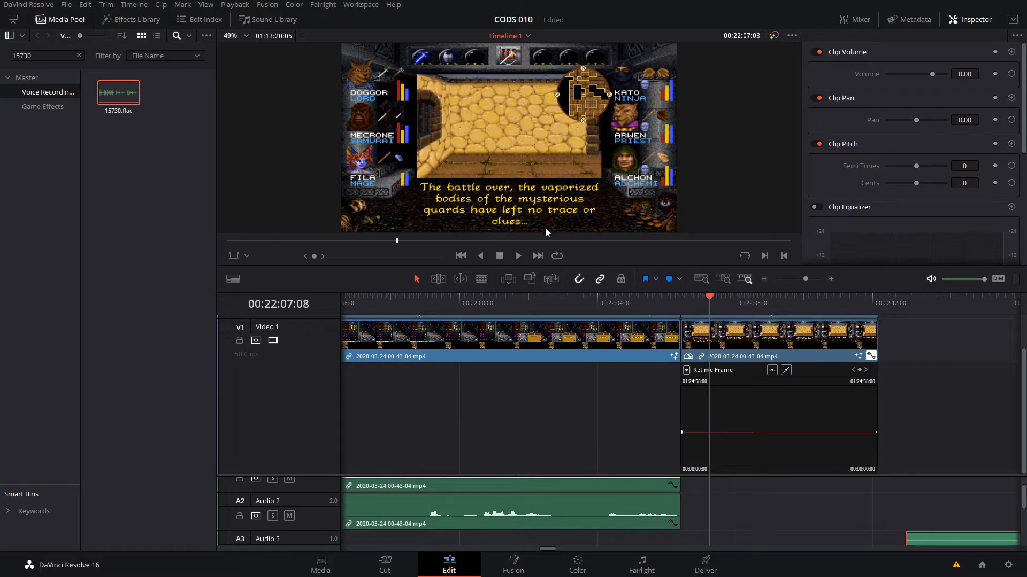
key(Right)
key(Left)
key(Left)
key(Left)
key(Left)
key(Left)
key(Left)
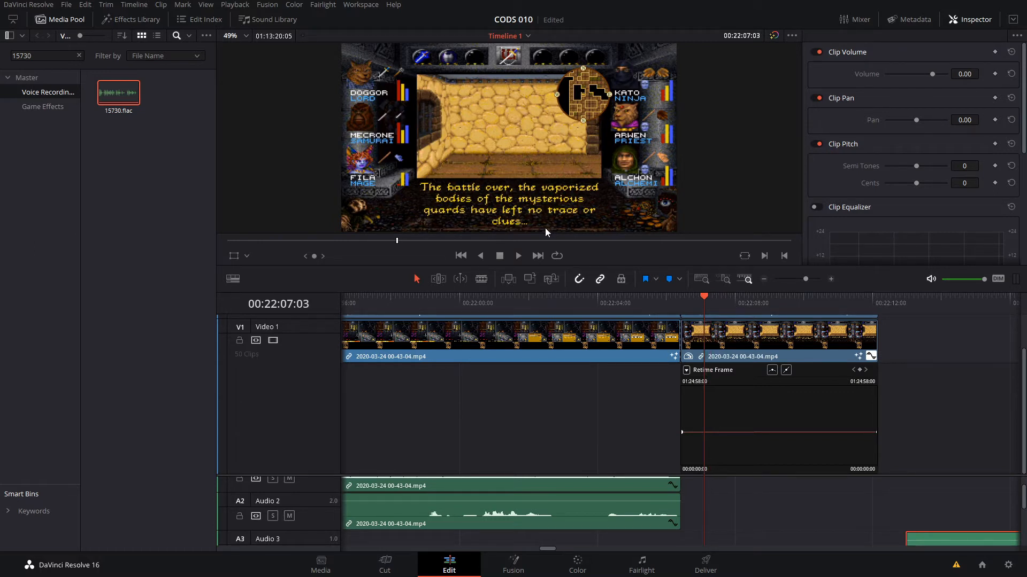
key(Left)
key(Left)
key(Right)
key(Right)
key(Right)
key(Right)
key(Right)
key(Right)
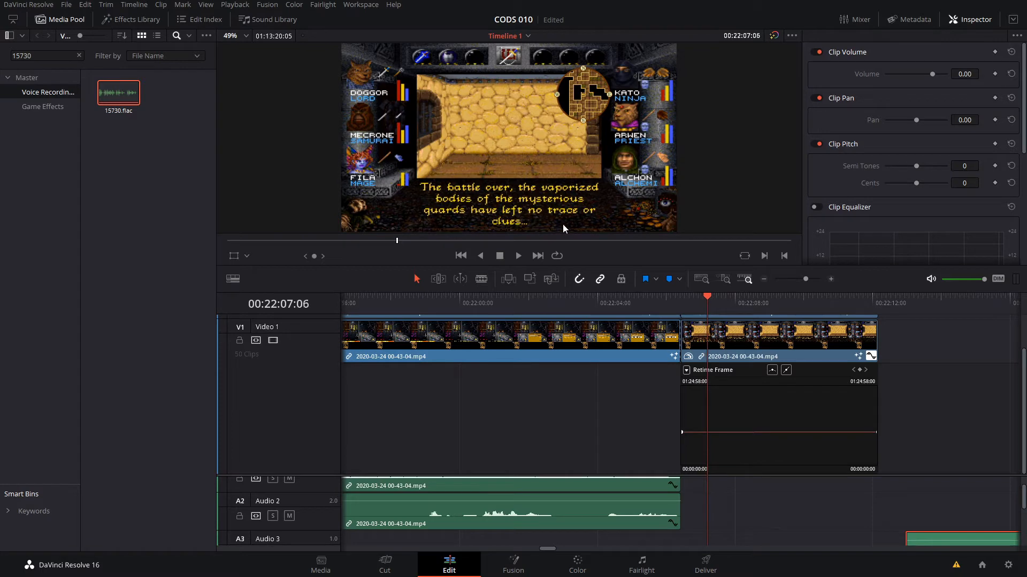
key(Right)
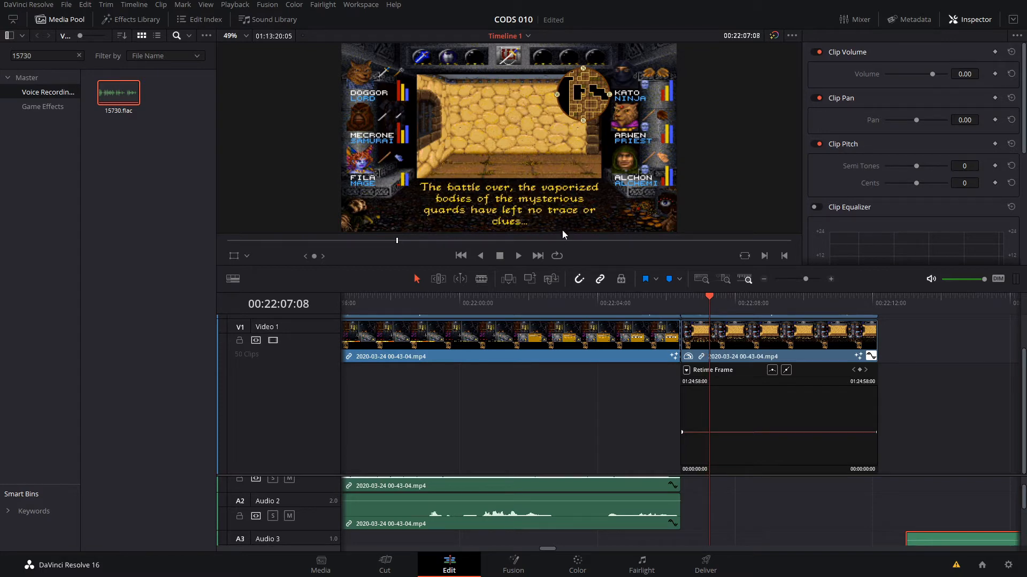
click(860, 370)
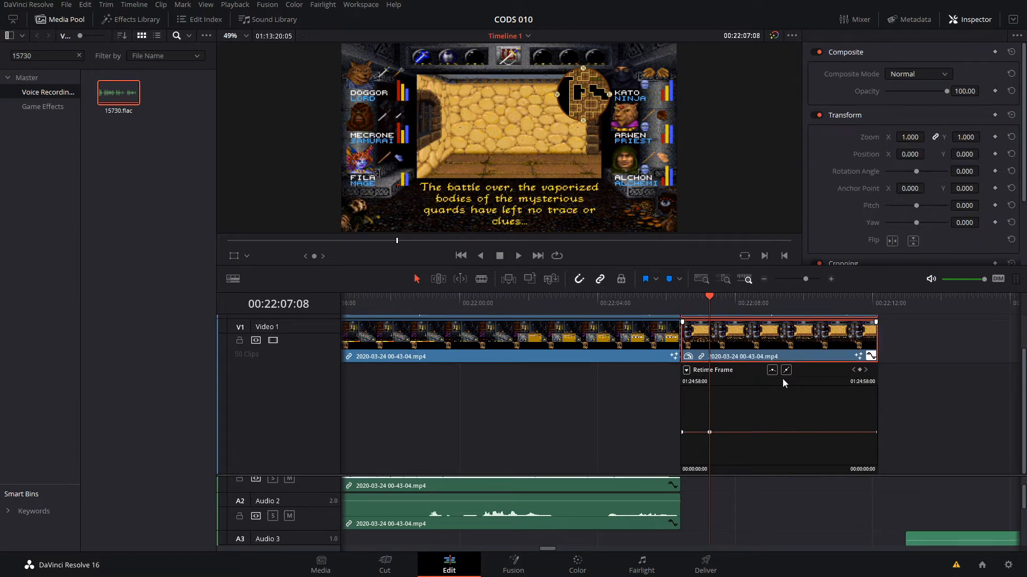
Step: Add a Retime Frame keyframe to the short Video 1 clip at 00:22:09:26, just before the first battle message starts to disappear
key(space)
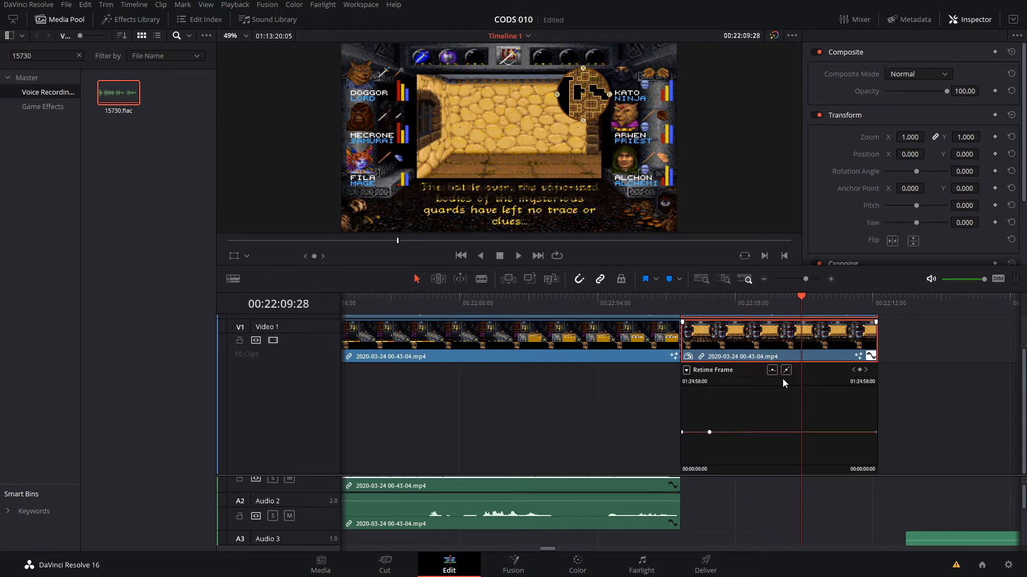
key(Left)
key(Left)
key(Left)
key(Right)
key(Right)
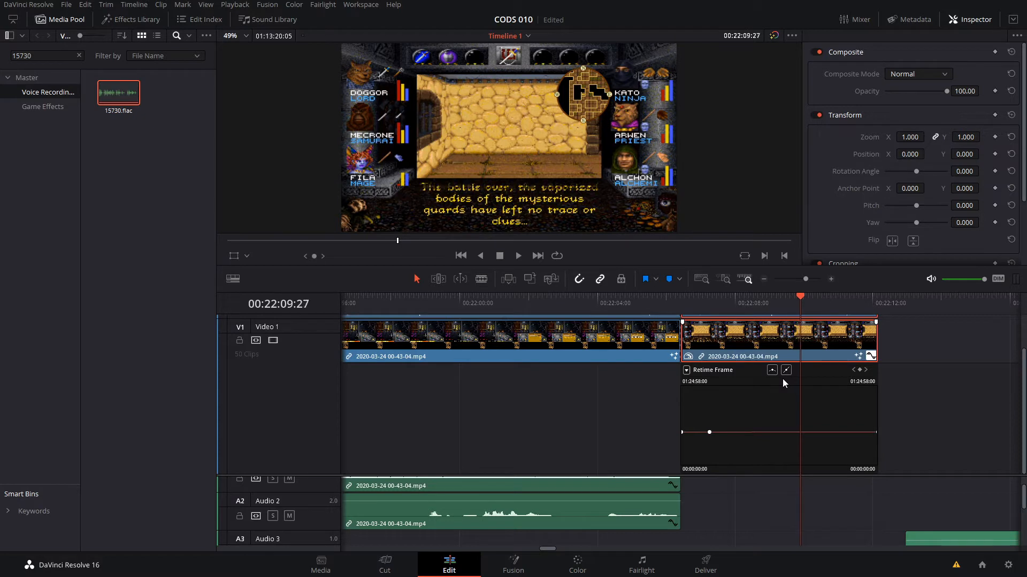
key(Left)
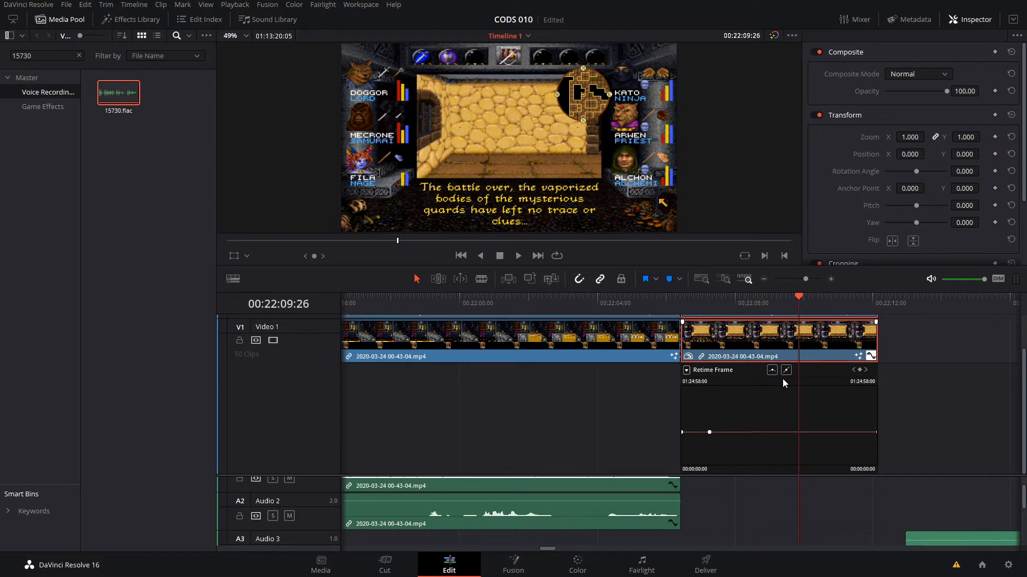
click(860, 371)
key(ctrl+s)
Step: Add Retime Frame keyframes at about 00:22:10:06 and about 00:22:11:16, around the "It is all inhumanly efficient..." message
key(space)
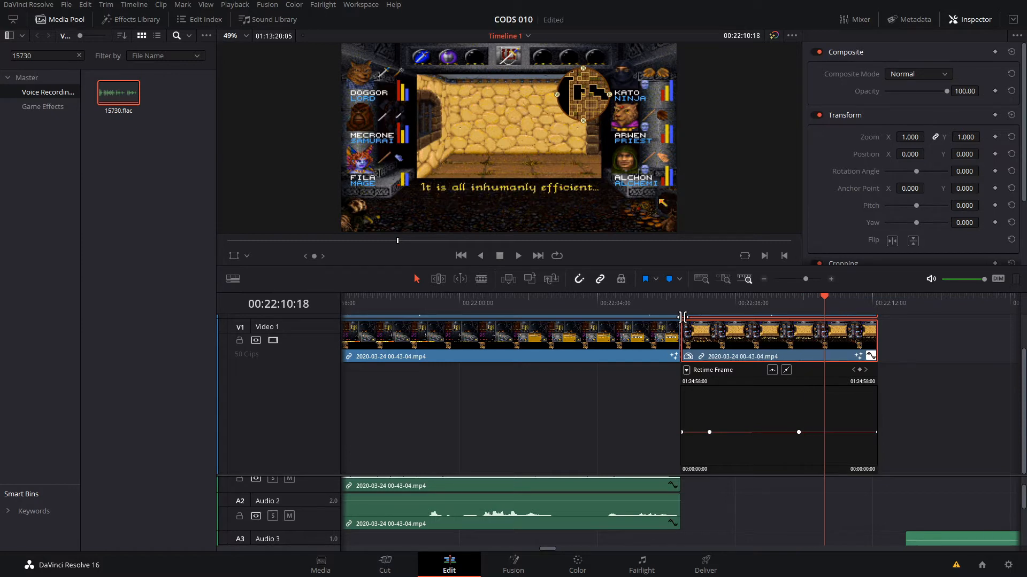
key(Left)
key(Left)
key(Left)
key(Left)
key(Left)
key(Left)
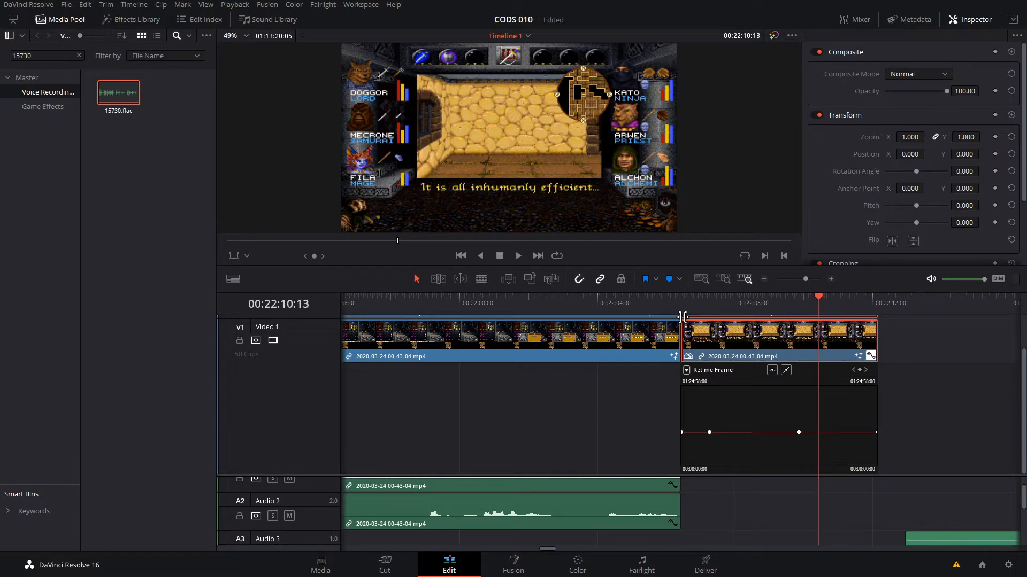
key(space)
key(Left)
key(Left)
key(Left)
key(Left)
key(Left)
key(Left)
key(Left)
key(Left)
key(Left)
key(Left)
key(Left)
key(Left)
key(Left)
key(Left)
key(Left)
key(Left)
key(Left)
key(Left)
key(Left)
key(Right)
key(Right)
key(Right)
key(Right)
key(Right)
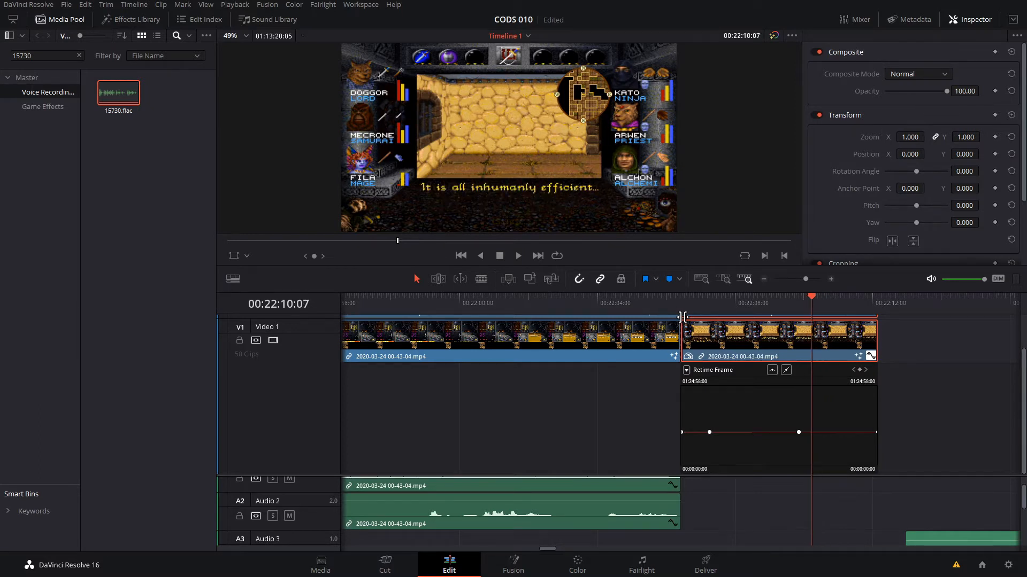
key(Right)
key(Left)
key(Left)
key(Left)
key(Left)
key(Right)
key(Right)
click(859, 370)
key(space)
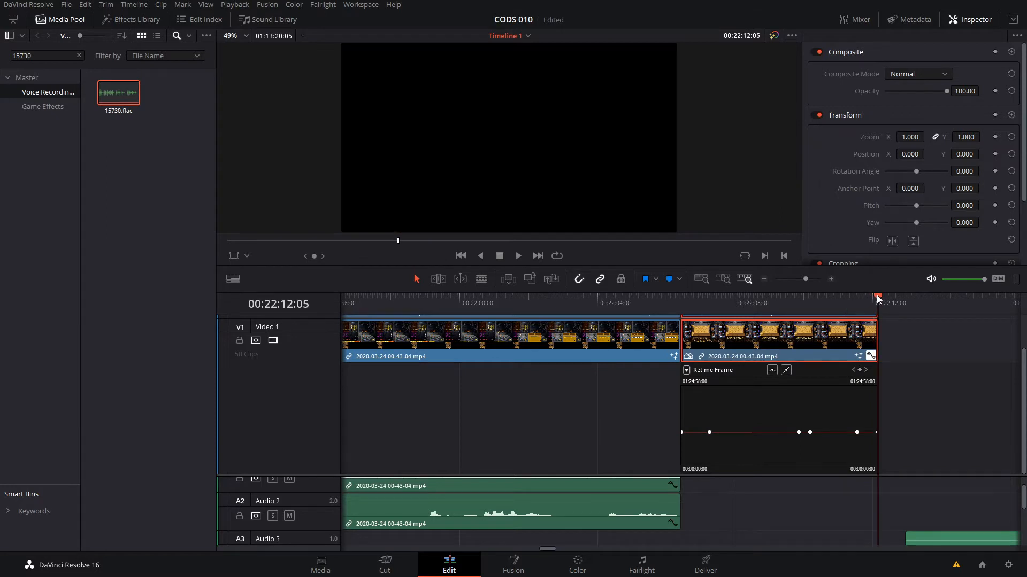
Step: Hide the short Video 1 clip's retime curve and move 15730.flac on Audio 3 to start at about 00:22:06:27
right_click(746, 370)
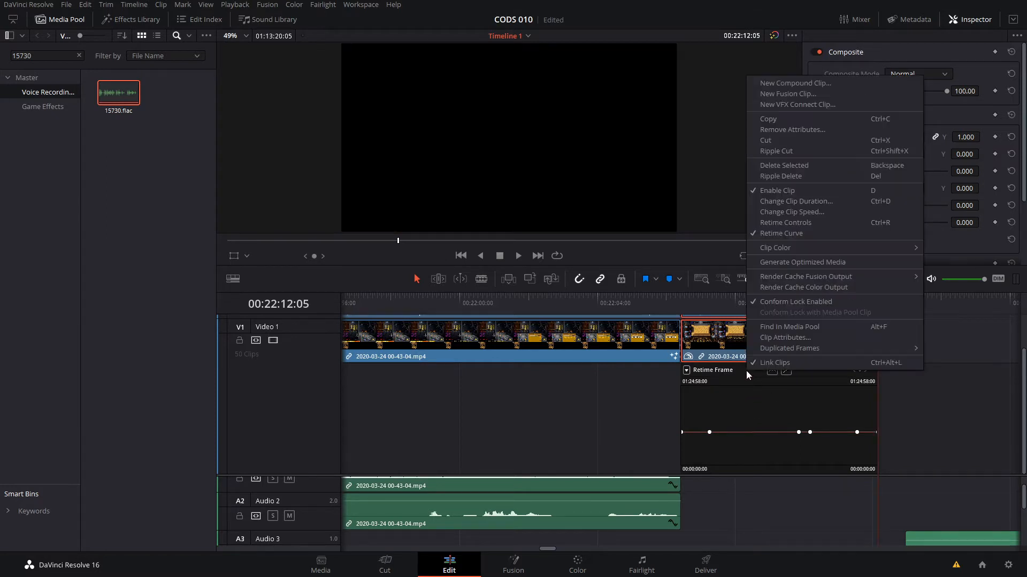
click(792, 235)
drag(936, 537, 729, 527)
Step: Show the retime controls on the short linked Video 1 and Video 2 clips
click(749, 408)
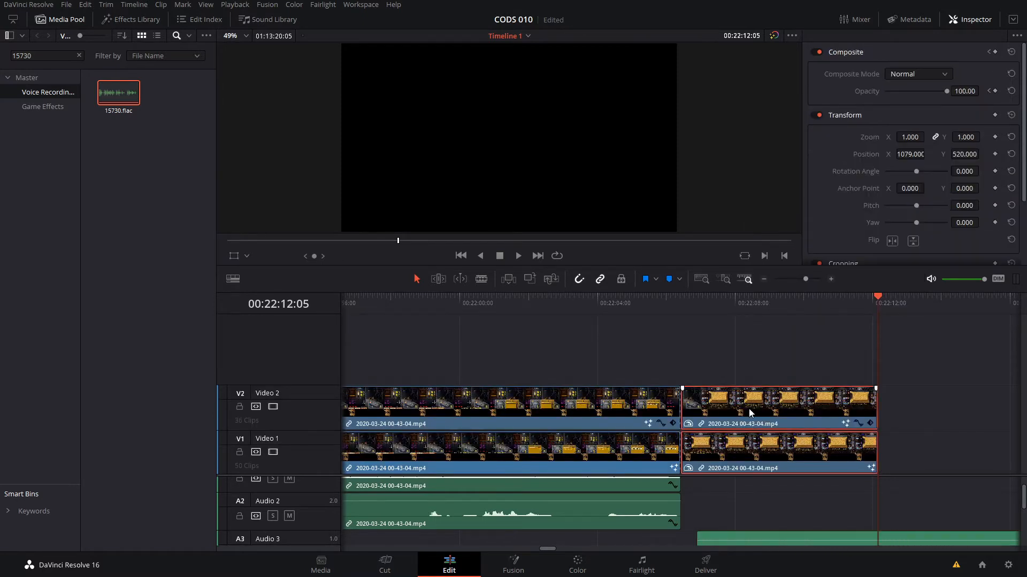
right_click(729, 446)
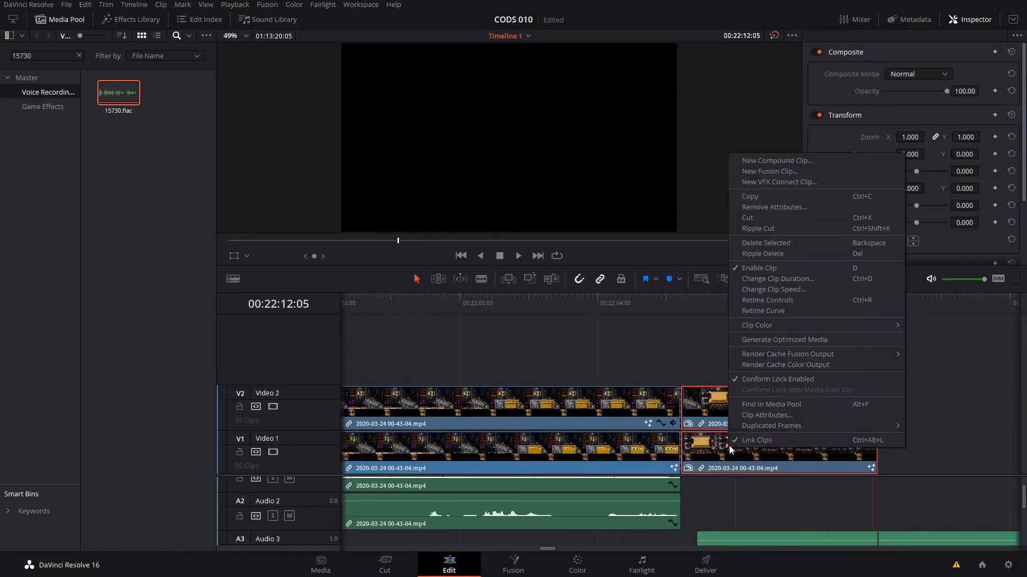
click(787, 300)
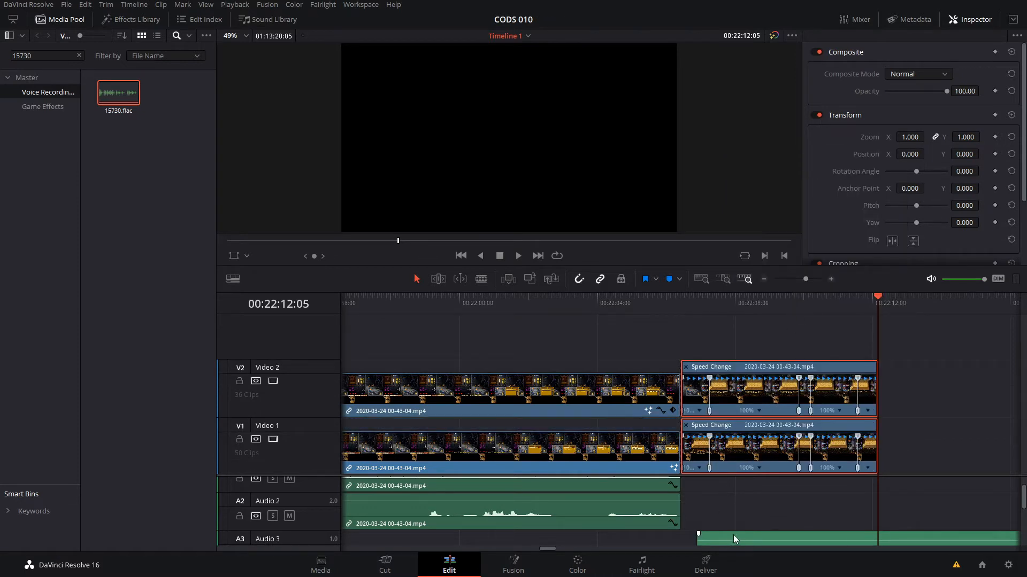
Step: Reposition 15730.flac on Audio 3 to start at about 00:22:06:24, slightly after the short video clips begin
drag(733, 534, 722, 535)
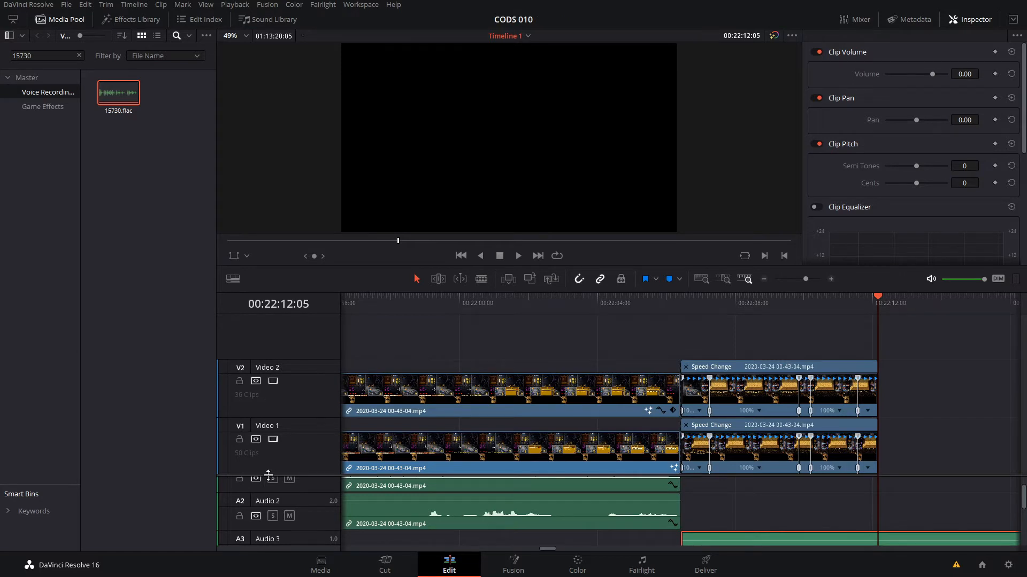
scroll(267, 476, down, 3)
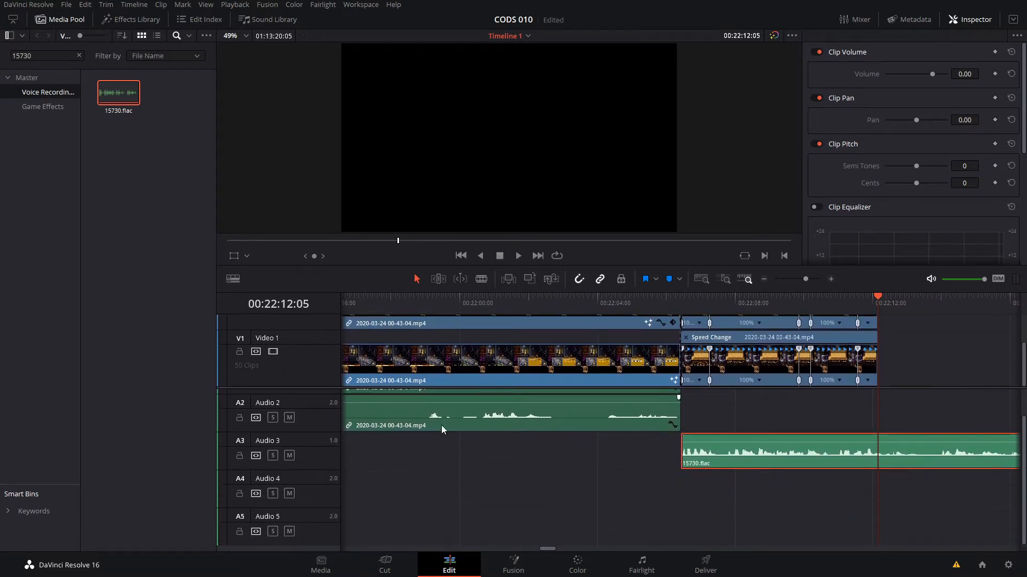
scroll(558, 460, up, 1)
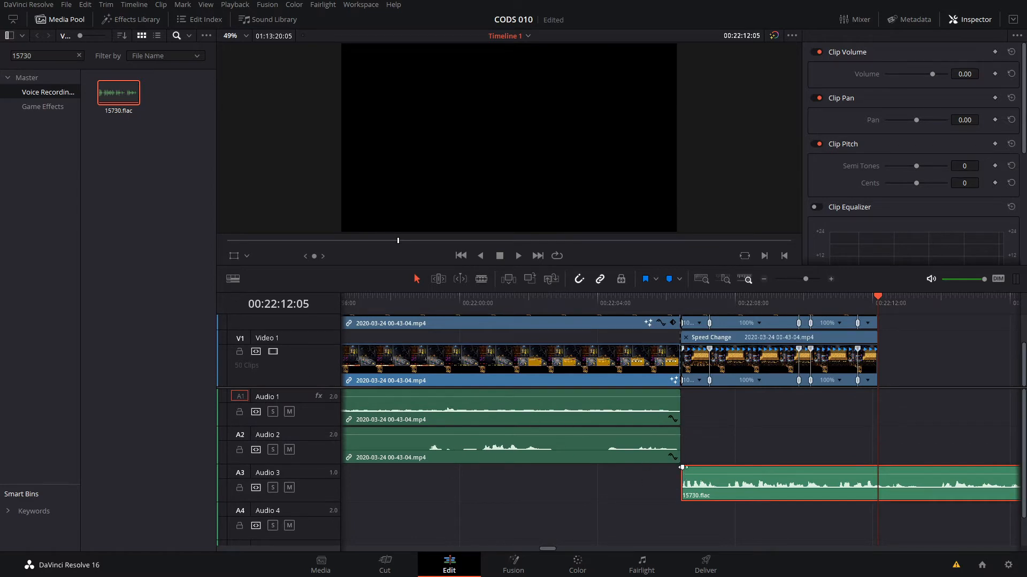
drag(725, 499, 737, 496)
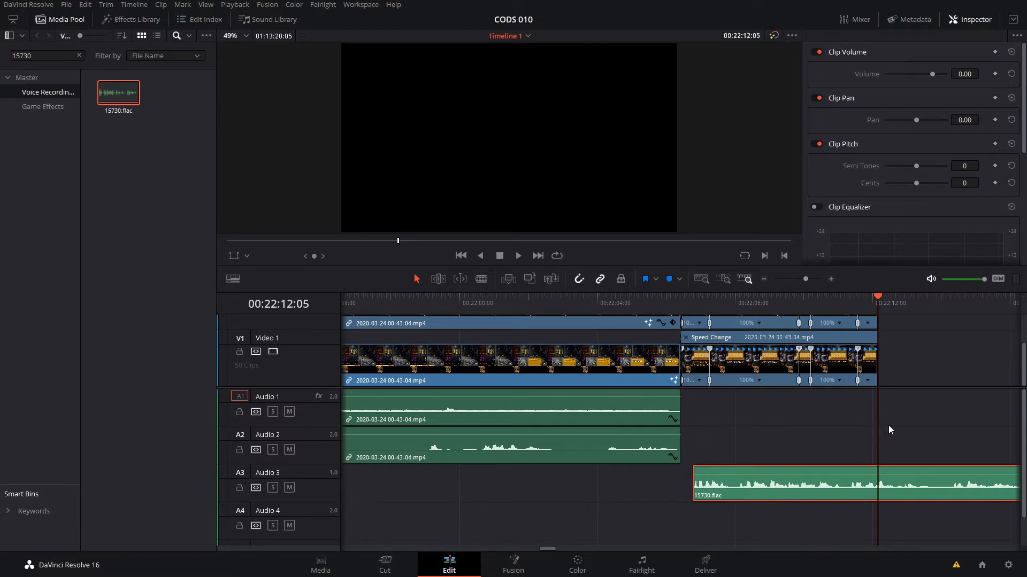
scroll(927, 362, up, 1)
click(695, 302)
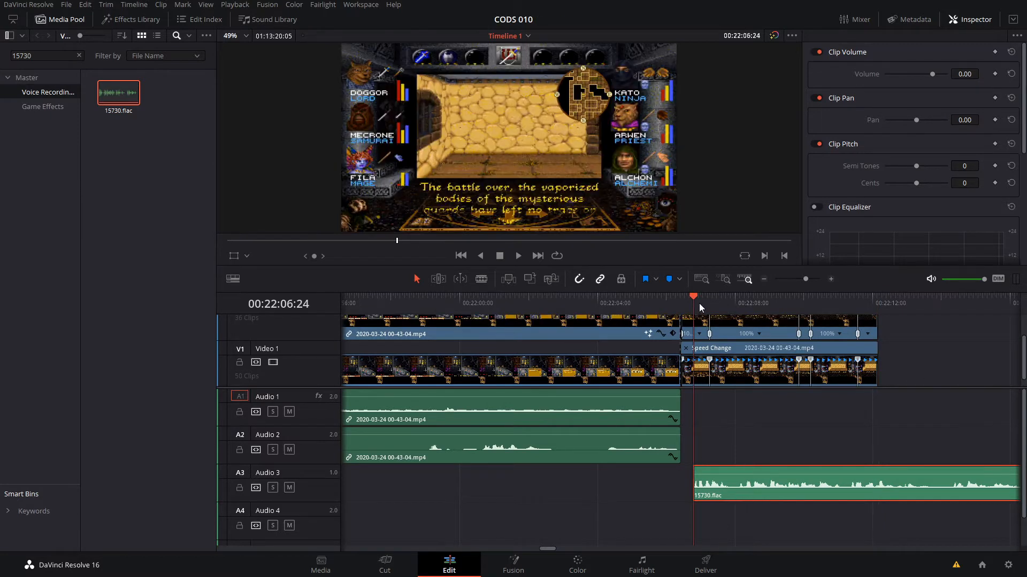
scroll(931, 354, down, 1)
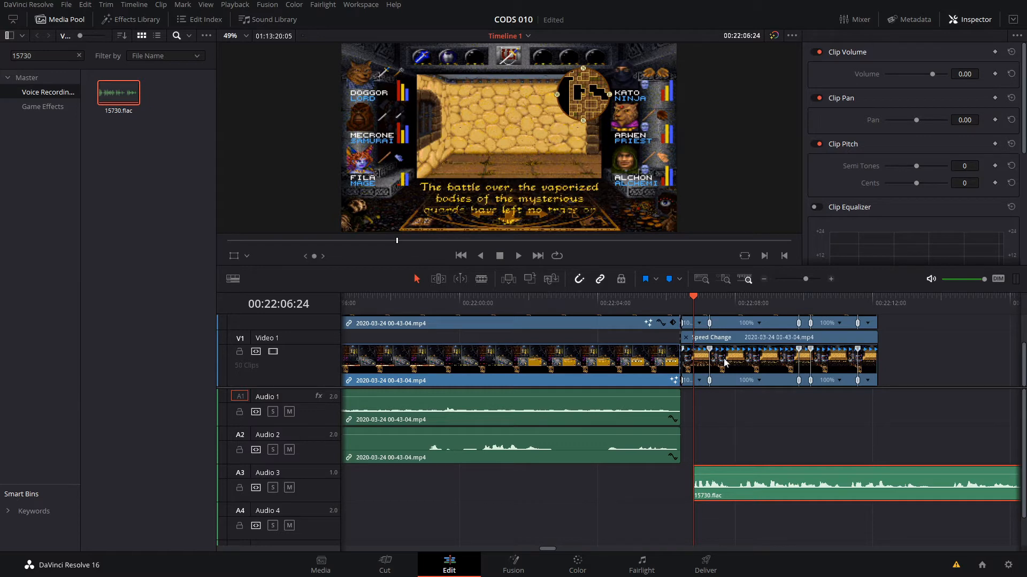
Step: Move 15730.flac on Audio 3 to start at about 00:22:12:23 and play the short video clips from 00:22:06:13 without the voice
mouse_move(691, 303)
mouse_down()
mouse_move(704, 303)
mouse_move(685, 300)
mouse_up()
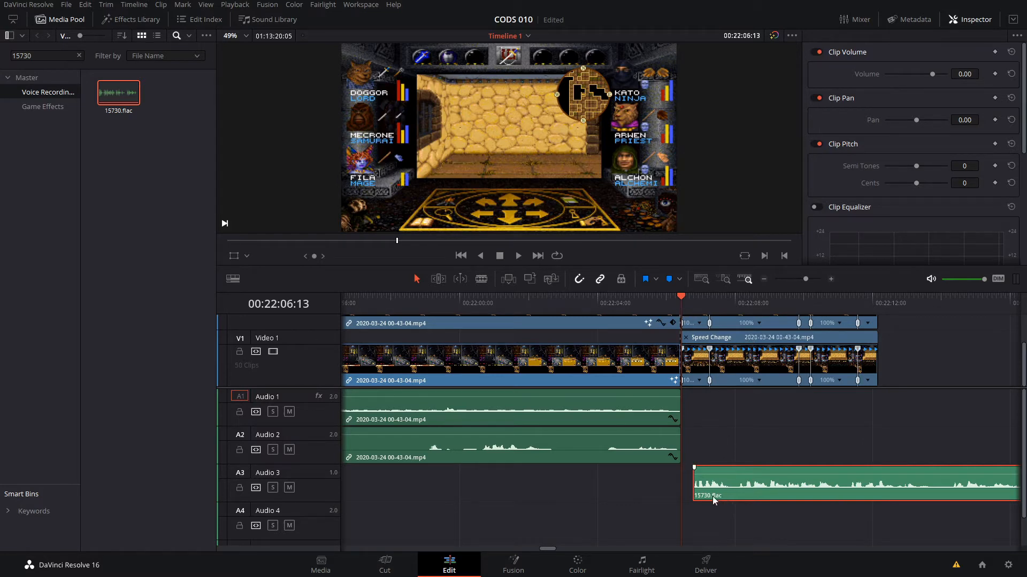
drag(713, 496, 919, 482)
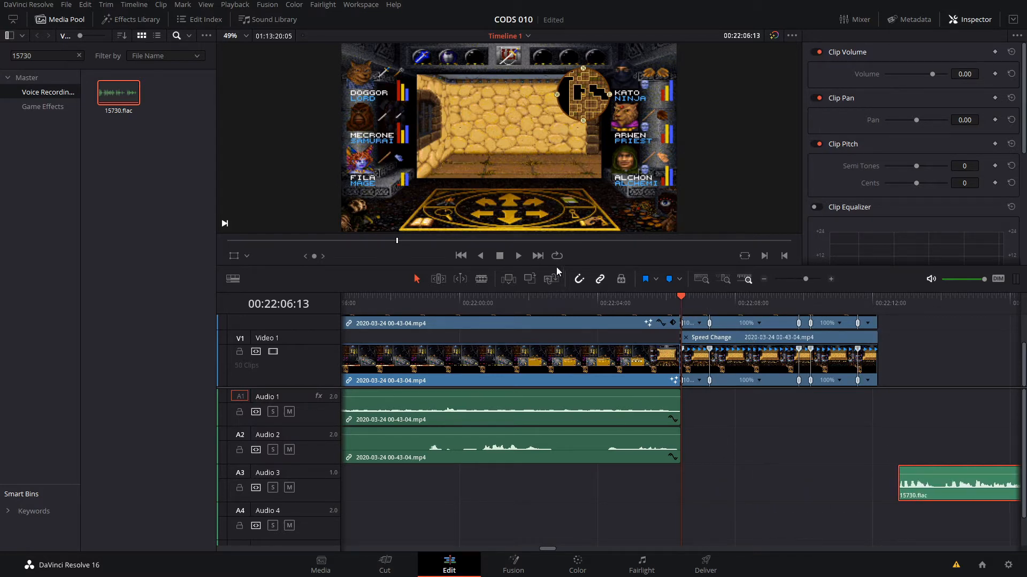
click(520, 255)
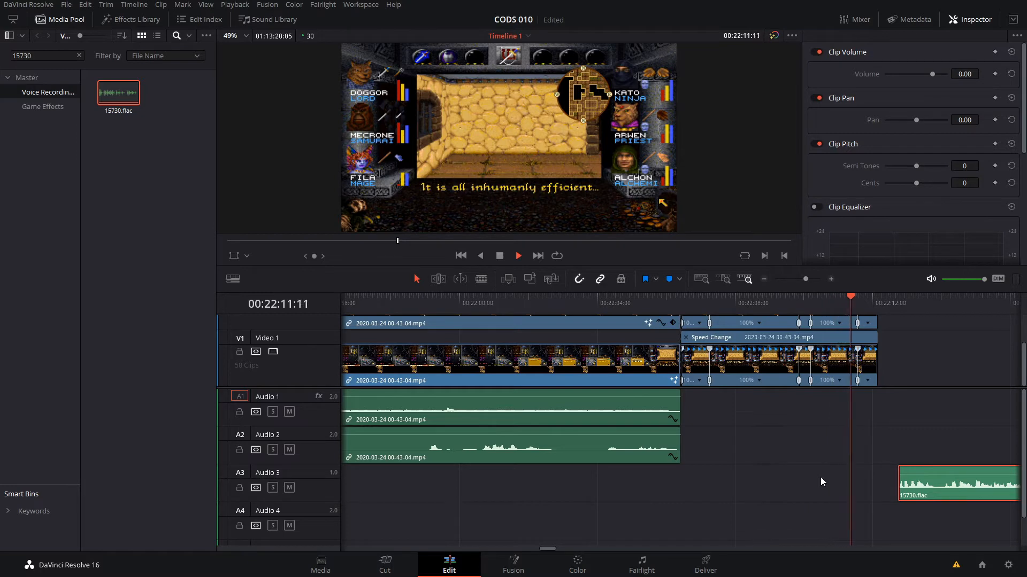
click(500, 255)
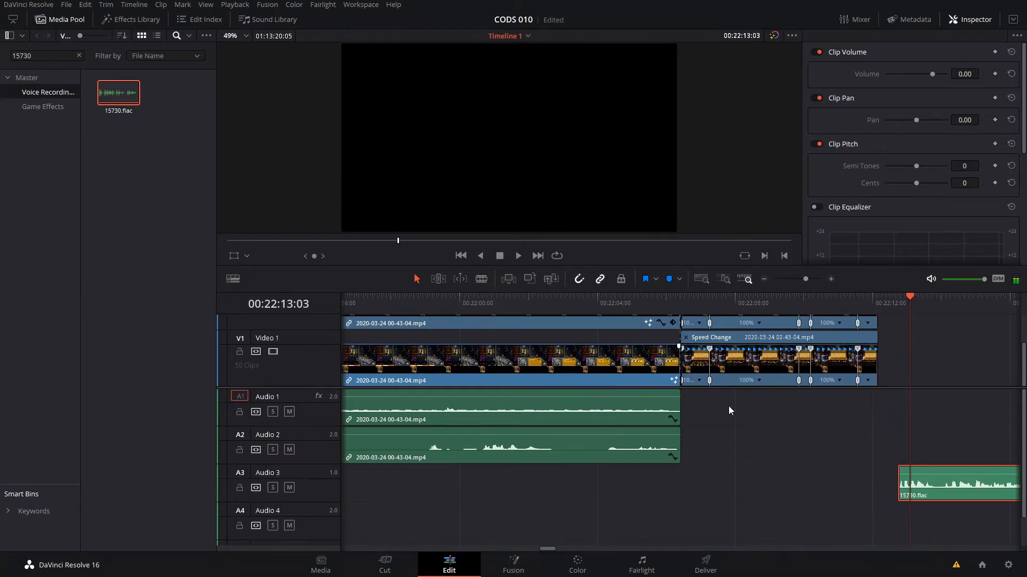
Step: Move 15730.flac on Audio 3 to start at about 00:22:06:24 and place the playhead at 00:22:08:07 in the first battle message
drag(930, 500, 722, 482)
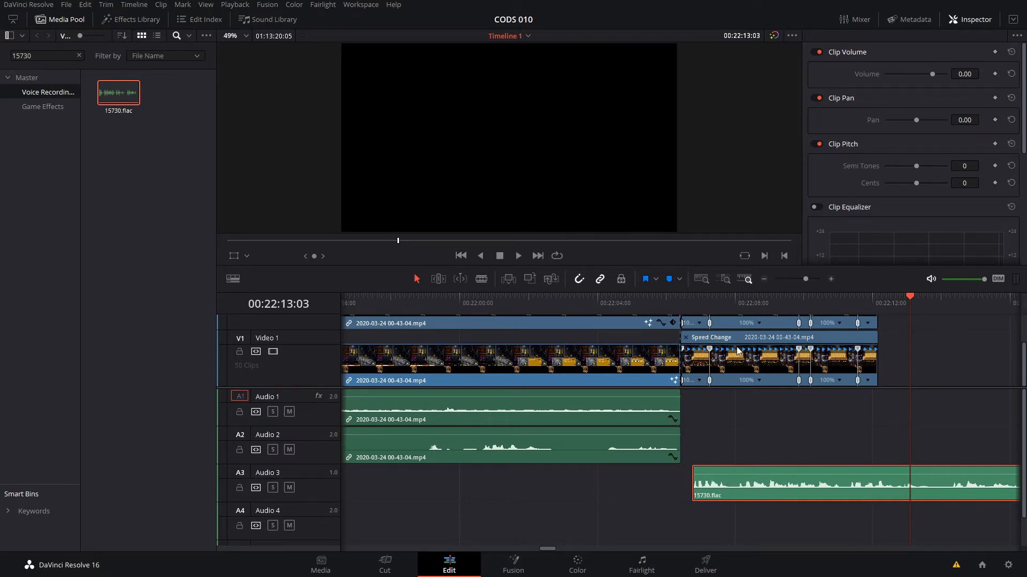
click(742, 299)
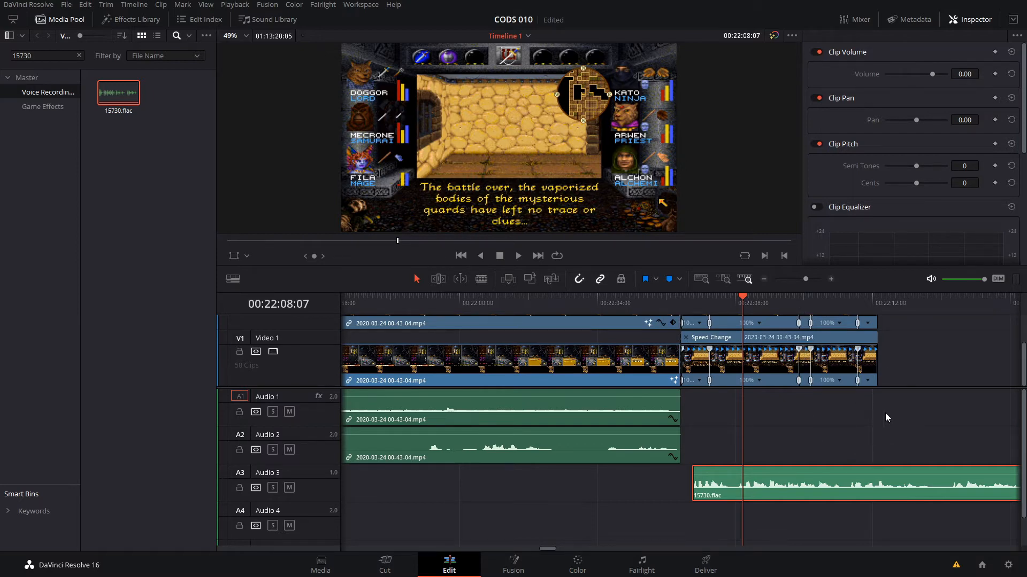
scroll(764, 354, up, 3)
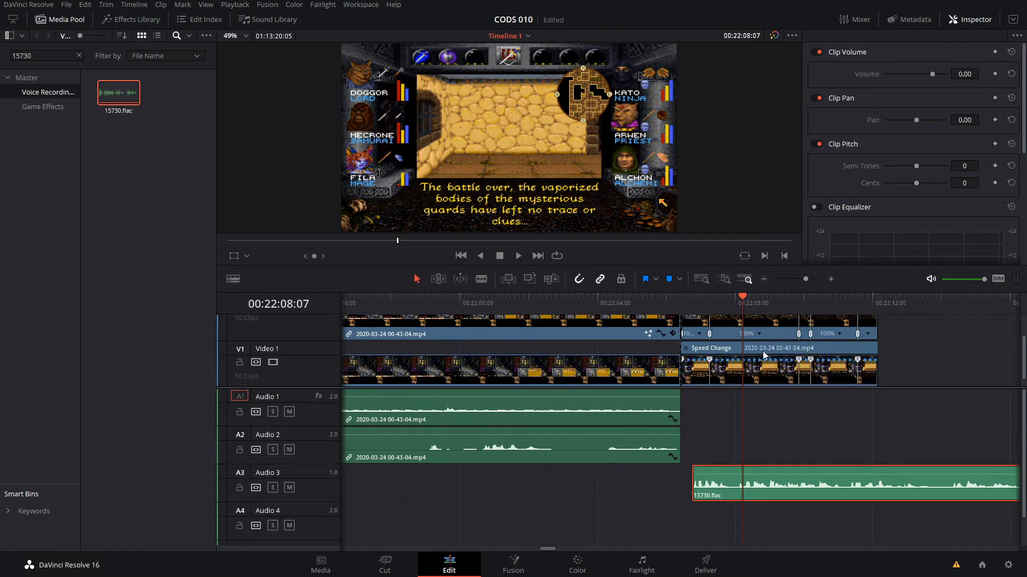
Step: Play the short video clips with 15730.flac from 00:22:06:22 to 00:22:13:27, where the first message's narration pauses
scroll(765, 354, up, 2)
scroll(770, 350, down, 2)
scroll(774, 353, up, 2)
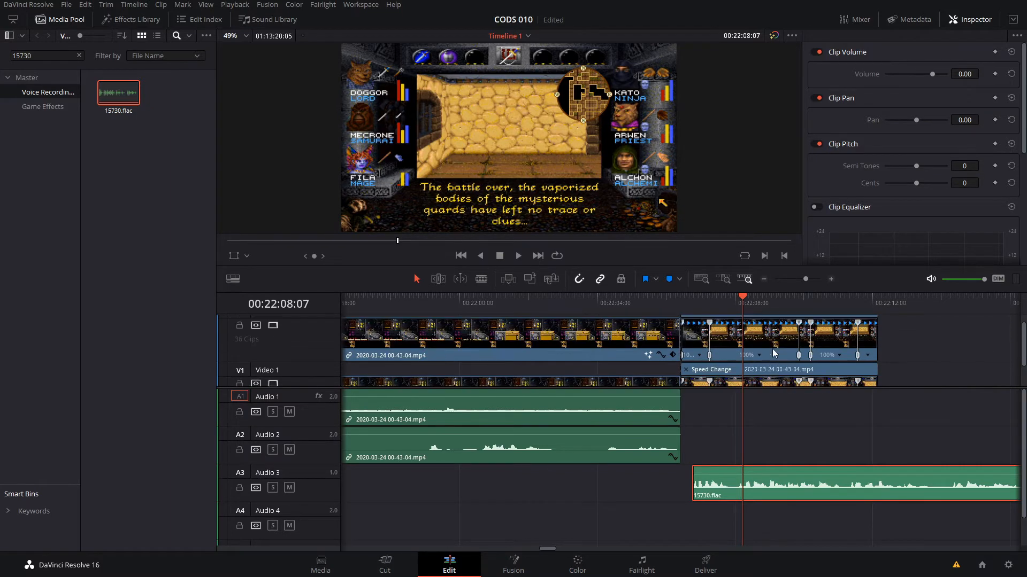
scroll(774, 353, down, 3)
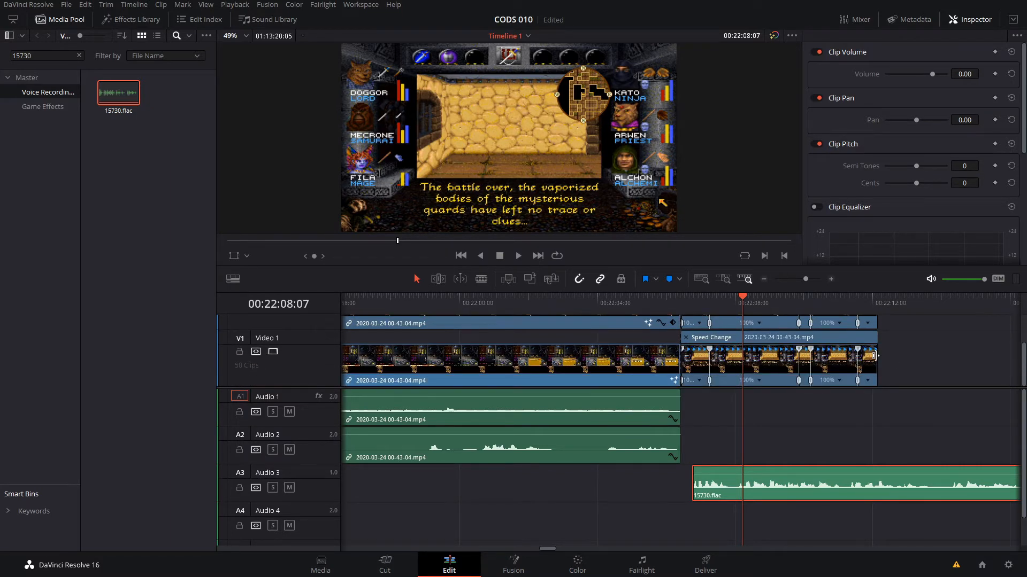
scroll(877, 356, down, 3)
scroll(797, 338, up, 3)
click(688, 313)
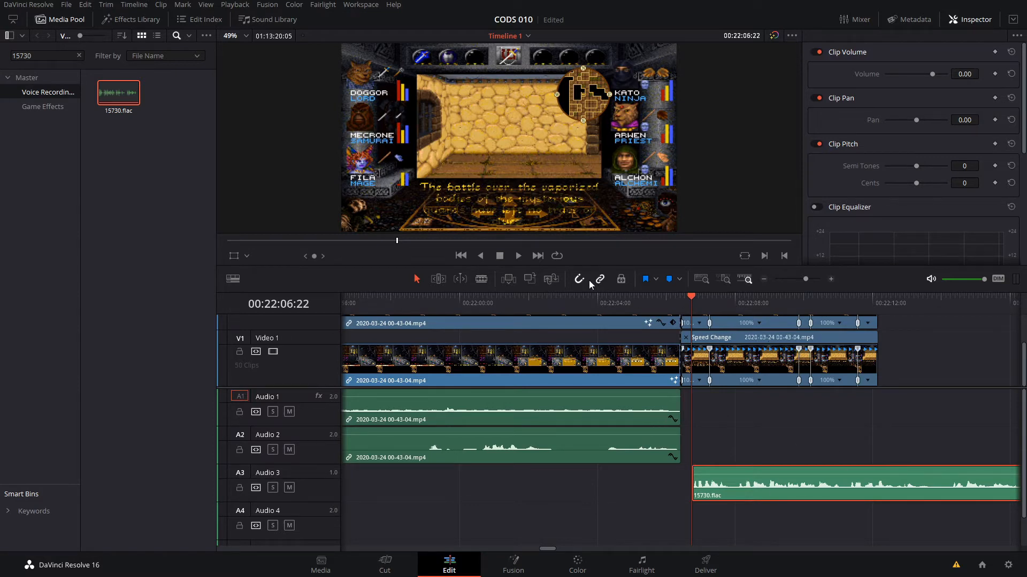
click(519, 255)
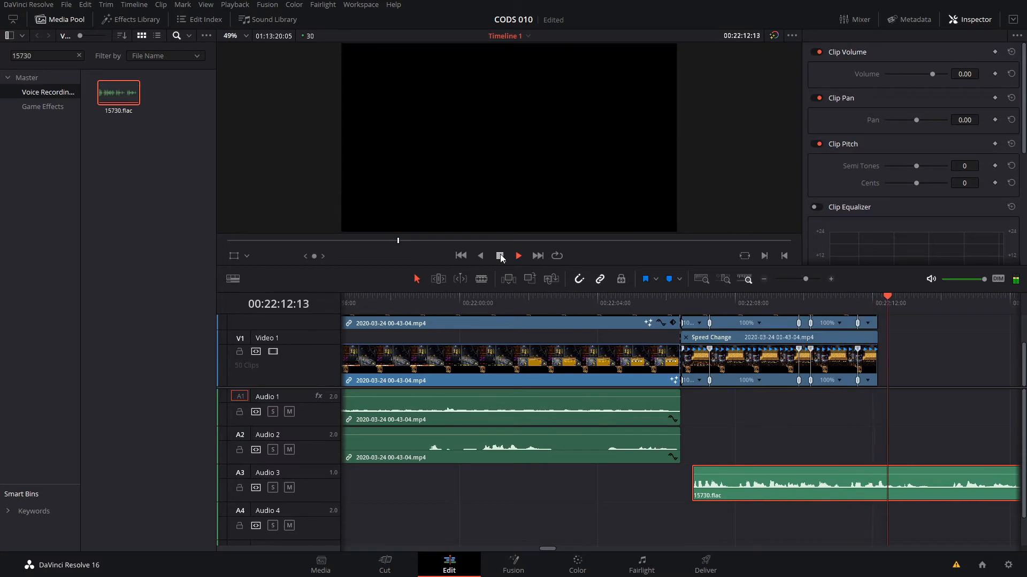
click(500, 256)
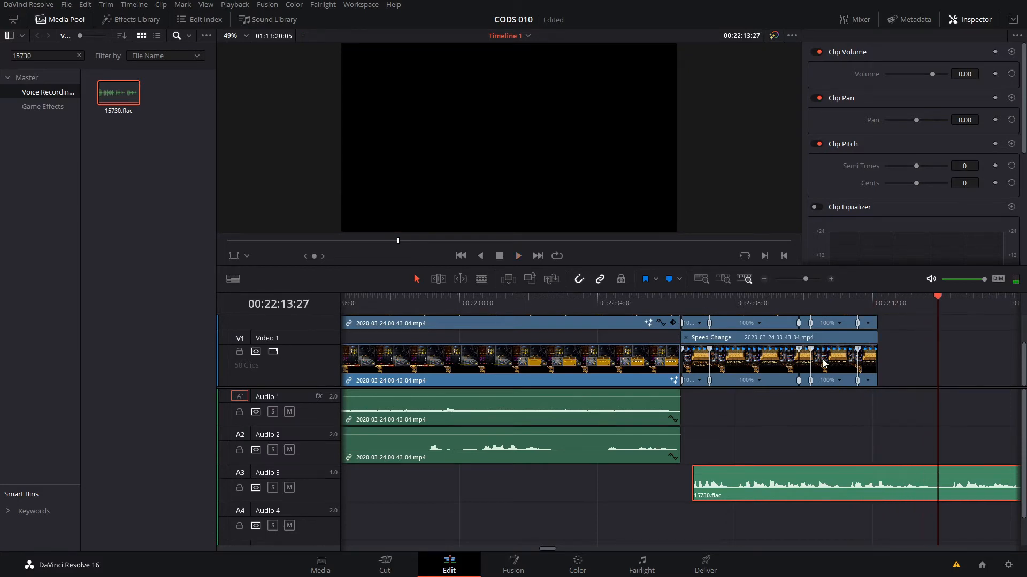
Step: Slow the first battle message's segment to 39% by moving its end keyframe to 00:22:13:27, and place the playhead at 00:22:15:07 in the second message
drag(803, 351, 940, 350)
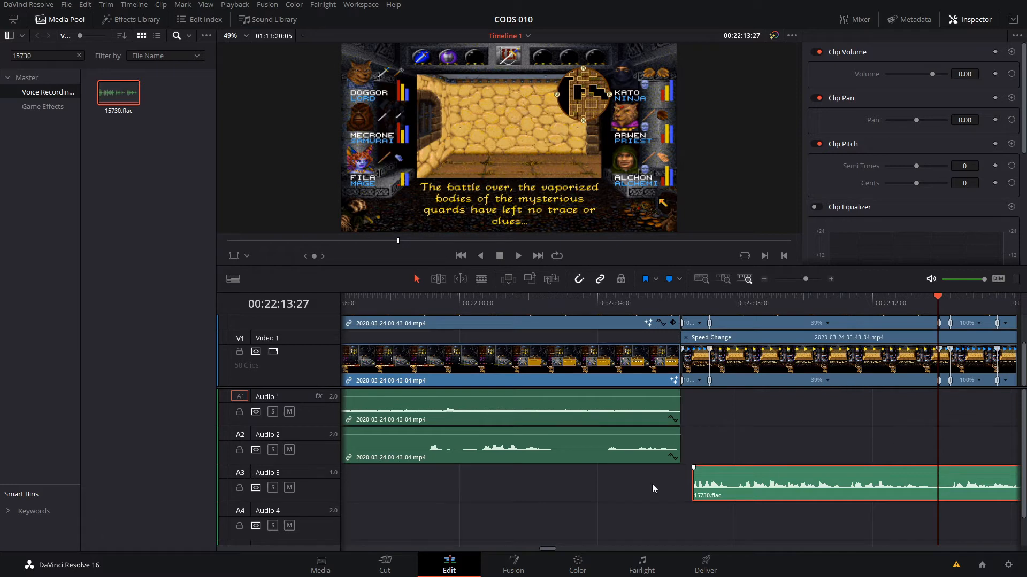
drag(547, 550, 547, 550)
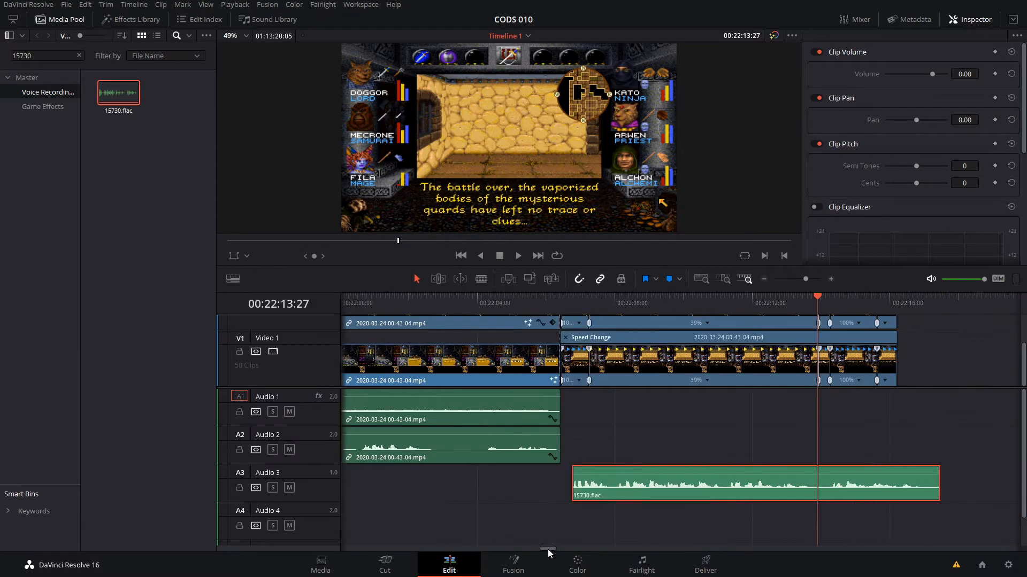
scroll(547, 550, right, 3)
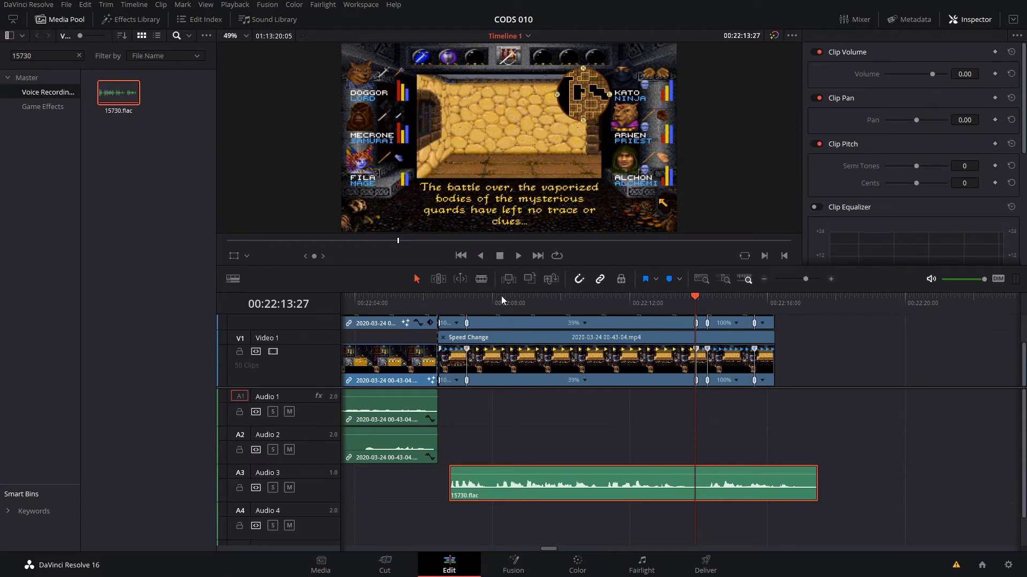
drag(596, 300, 530, 300)
click(671, 296)
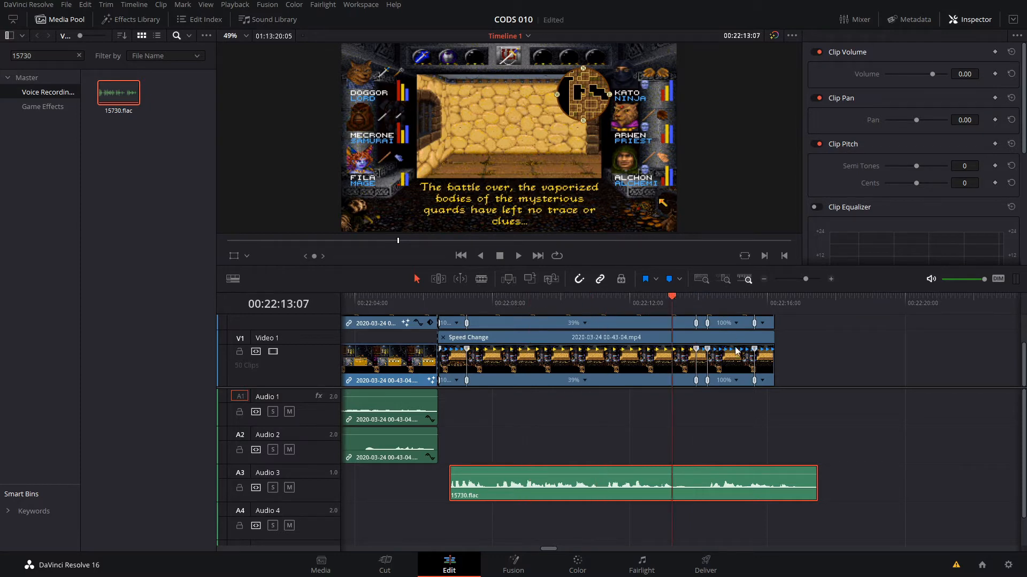
drag(738, 306, 750, 307)
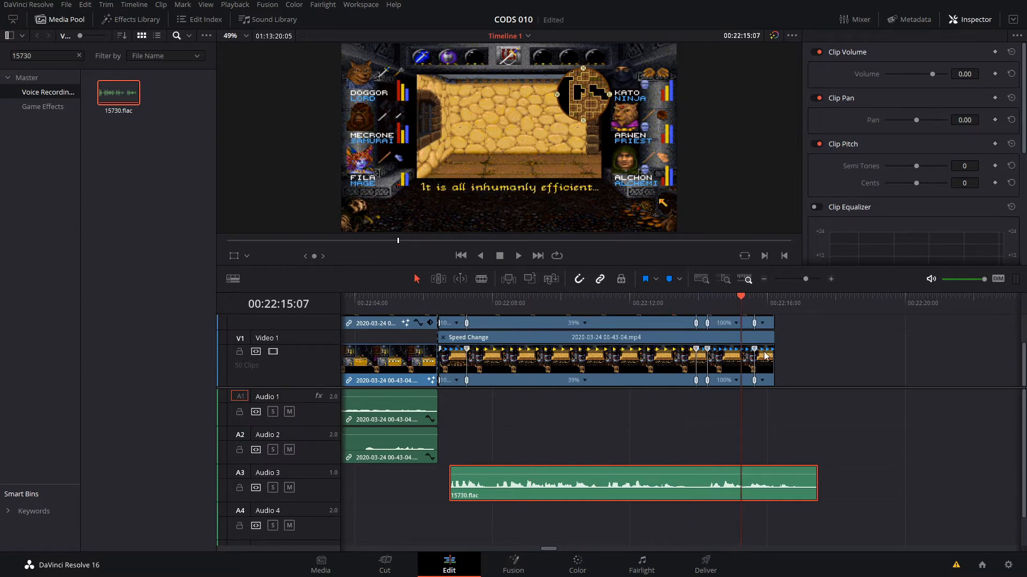
Step: Slow the second message's segment to 48% by moving its end keyframe so the short clips end just after 15730.flac
drag(754, 349, 800, 349)
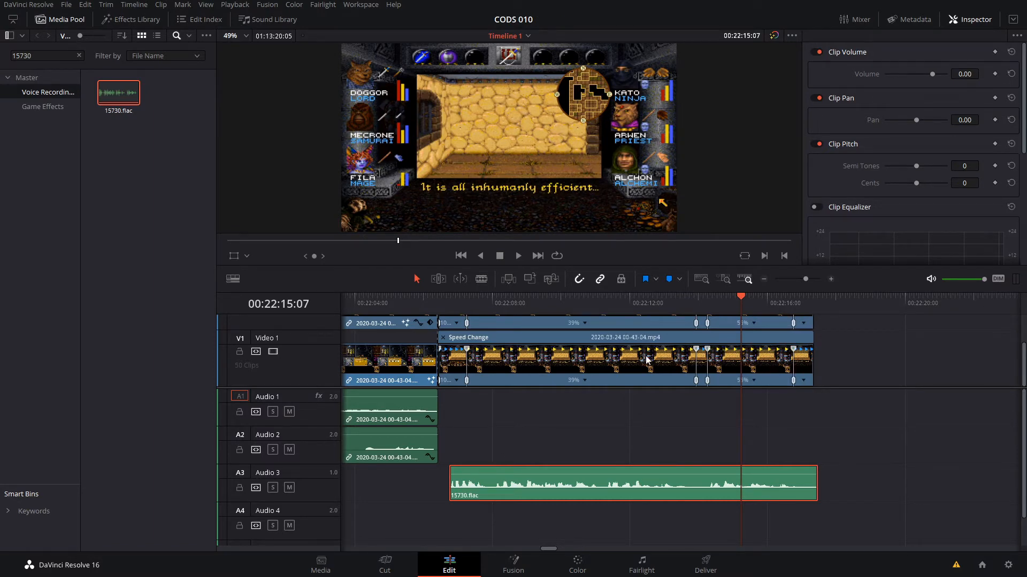
key(ctrl+z)
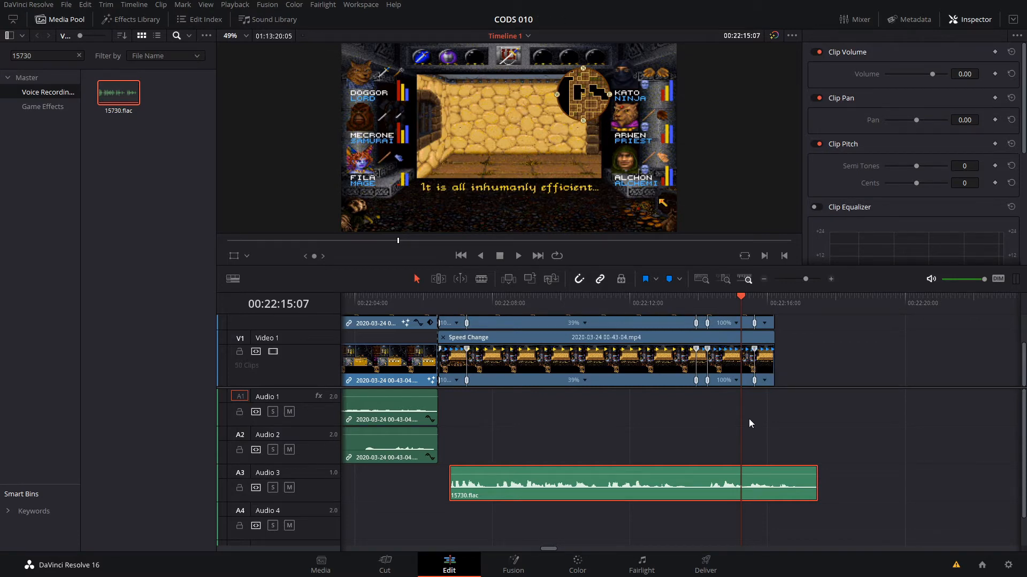
click(807, 427)
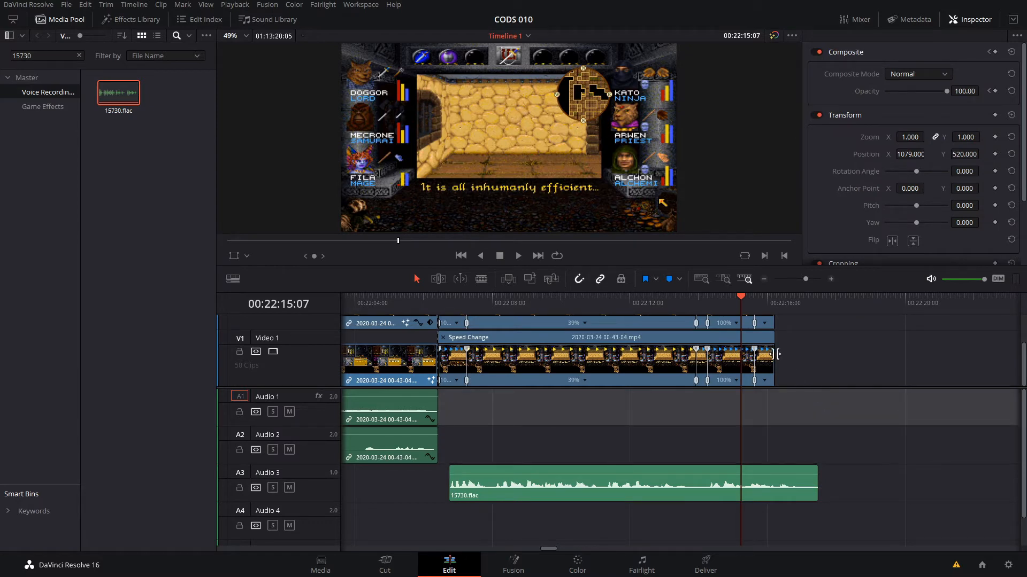
drag(756, 352, 817, 358)
drag(810, 360, 805, 360)
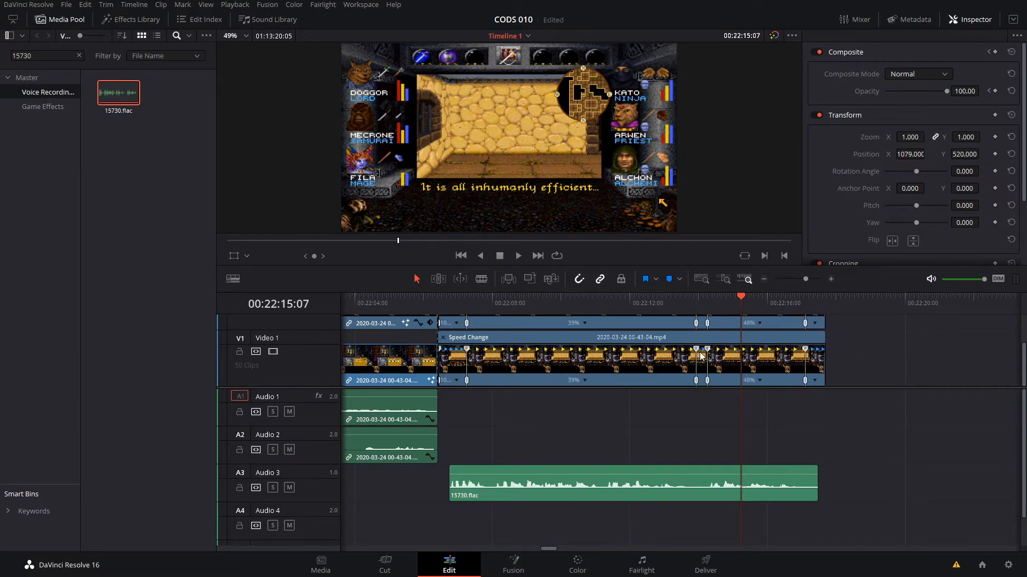
key(ctrl+s)
Step: Scrub through the retimed short clips to compare both battle messages with the voice, ending at about 00:22:15:06
drag(496, 299, 675, 307)
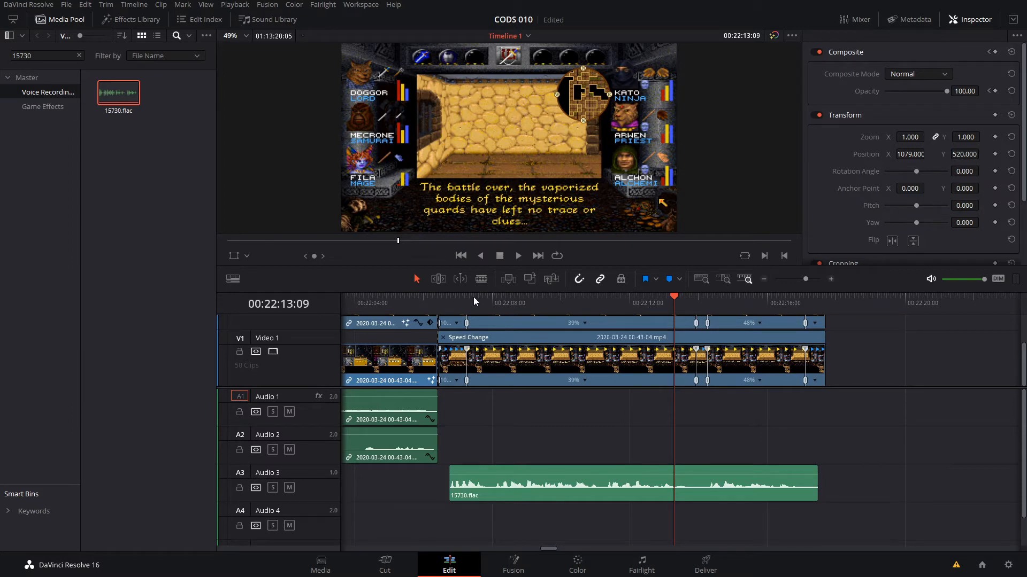
click(450, 297)
click(739, 305)
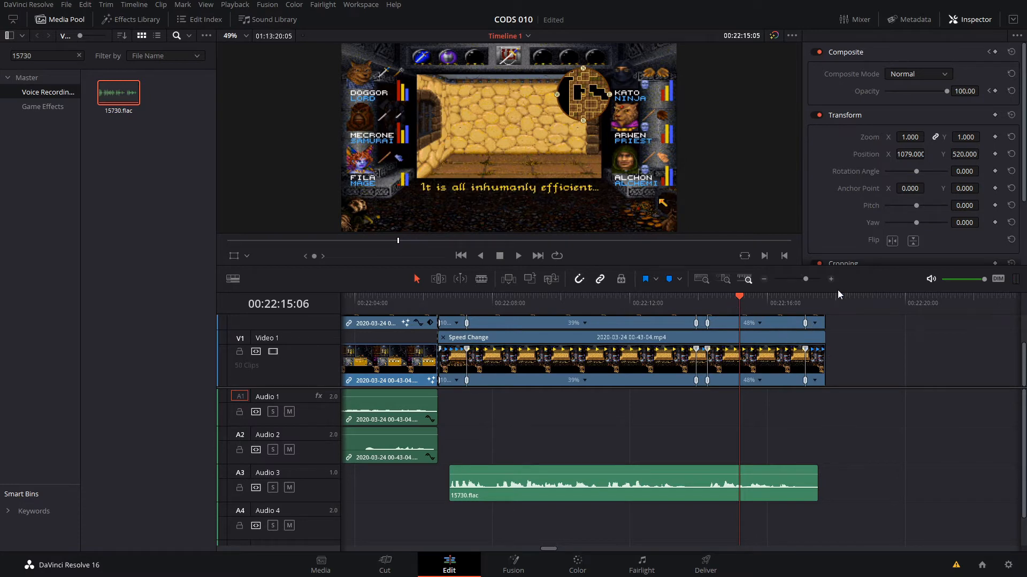
drag(806, 281, 801, 279)
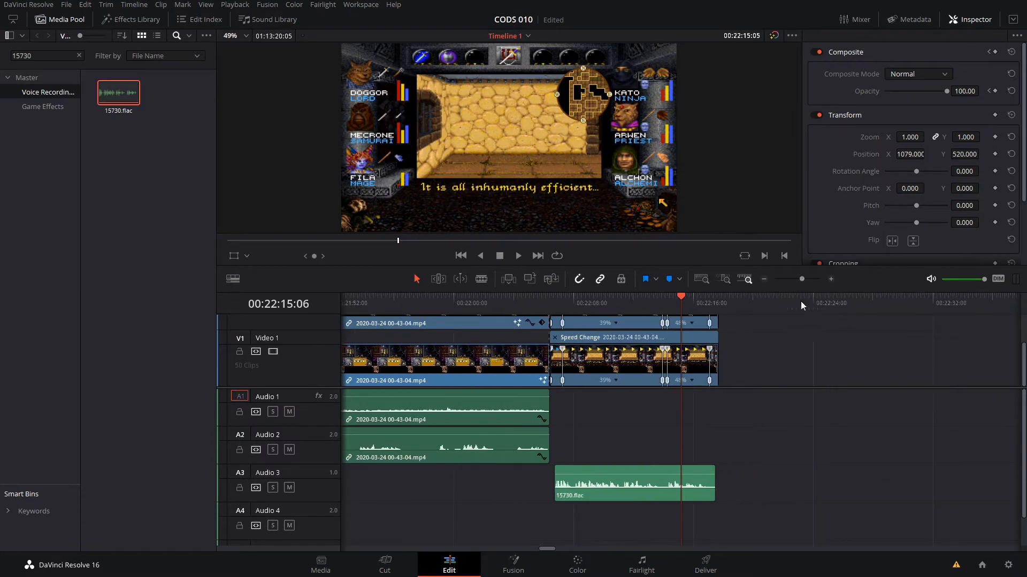
scroll(861, 364, up, 2)
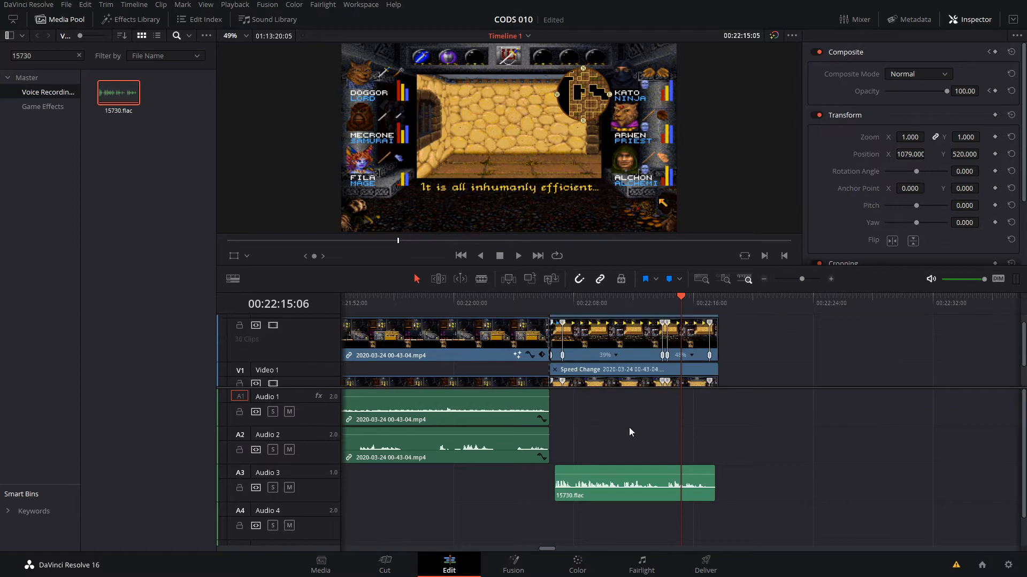
drag(544, 547, 547, 547)
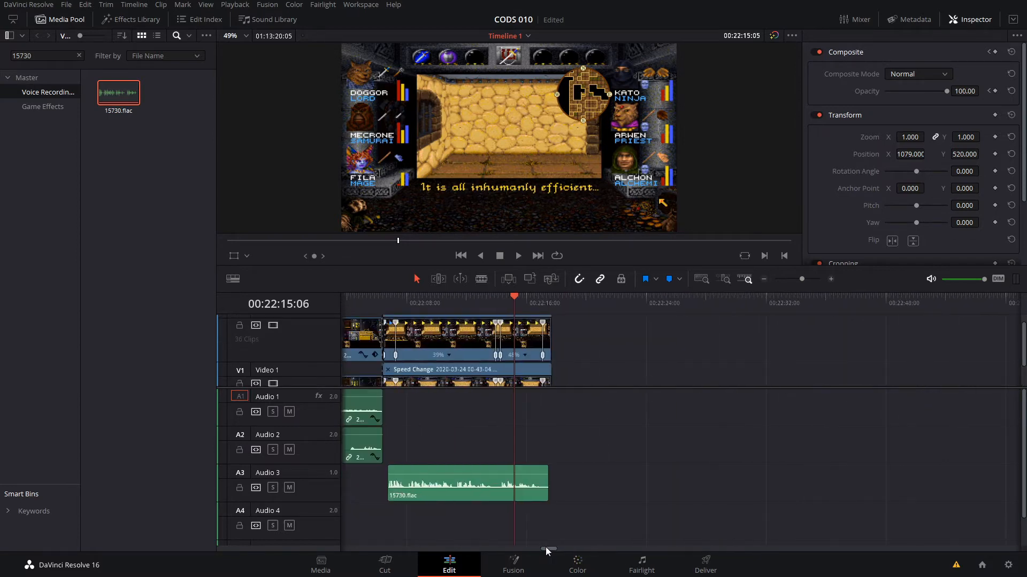
drag(799, 285, 798, 280)
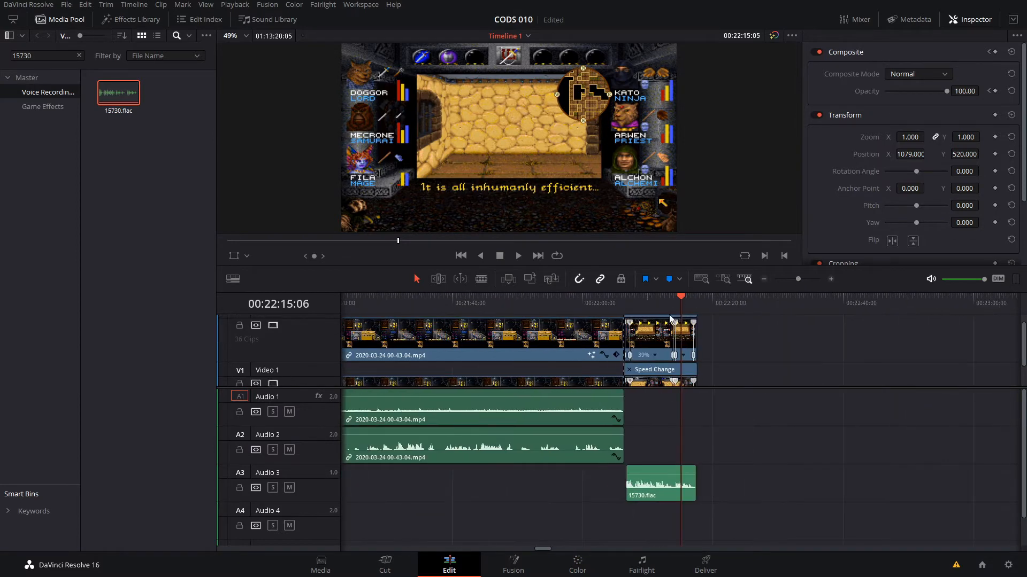
drag(539, 547, 545, 547)
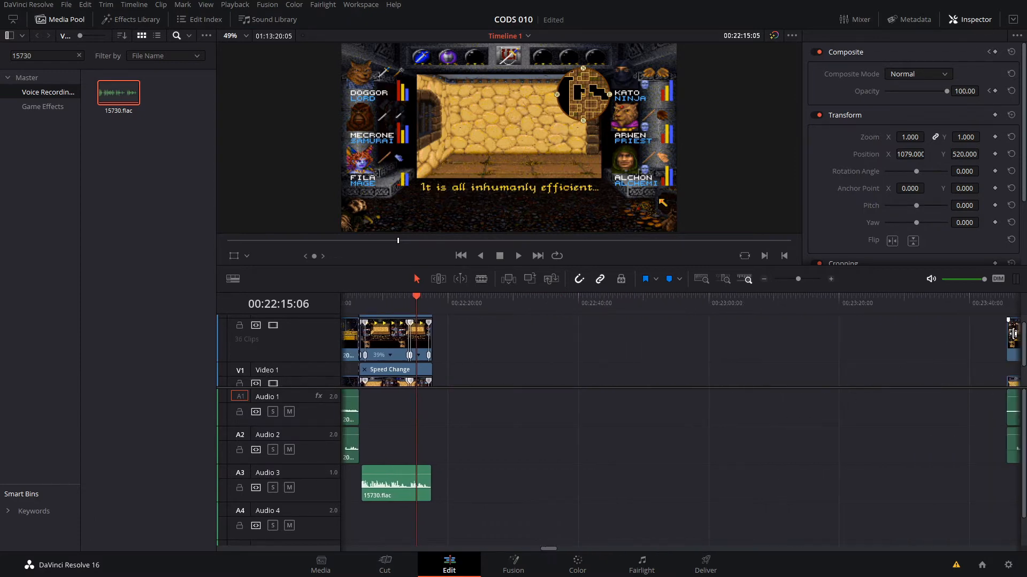
drag(1014, 334, 1010, 336)
click(789, 353)
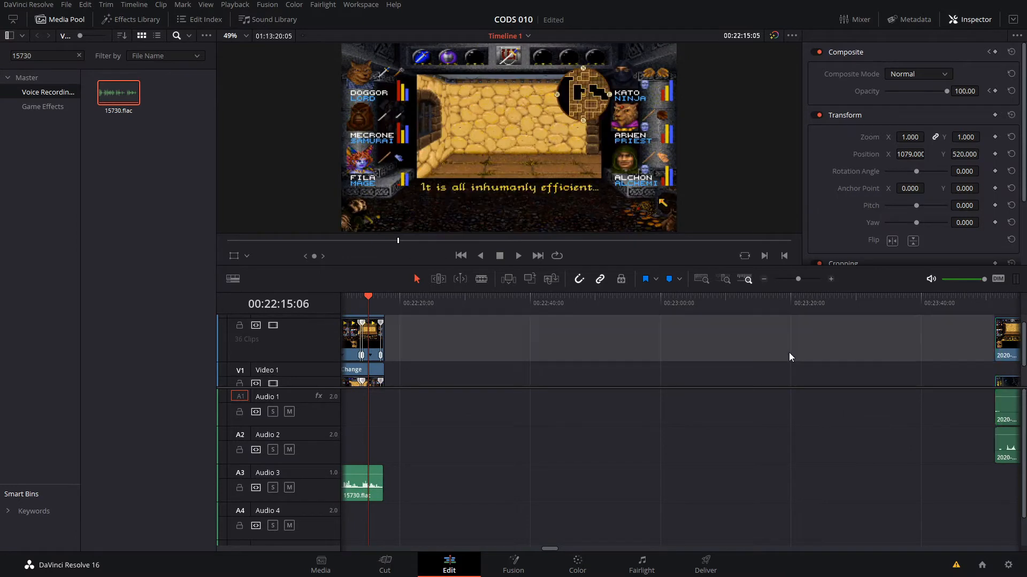
key(ctrl+z)
click(996, 337)
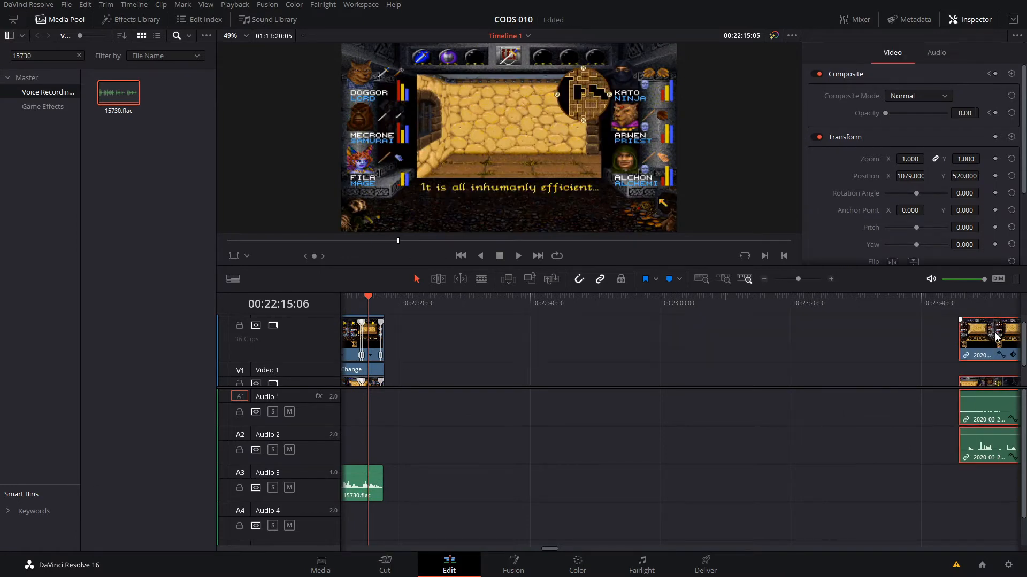
drag(980, 341, 411, 331)
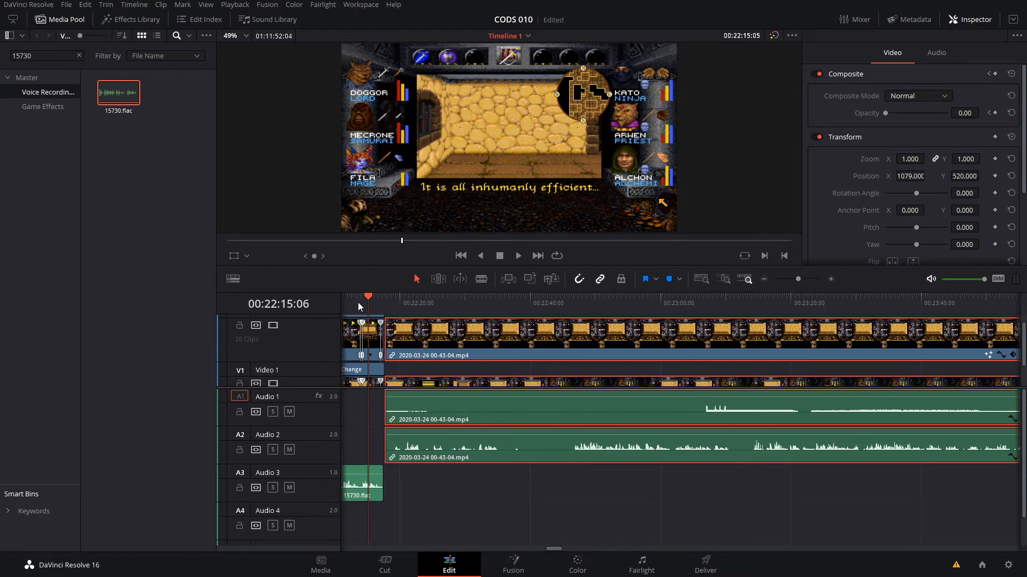
Step: Check the retimed clips from 00:22:06:13 to 00:22:12:17 and hide their retime controls
drag(358, 301, 369, 300)
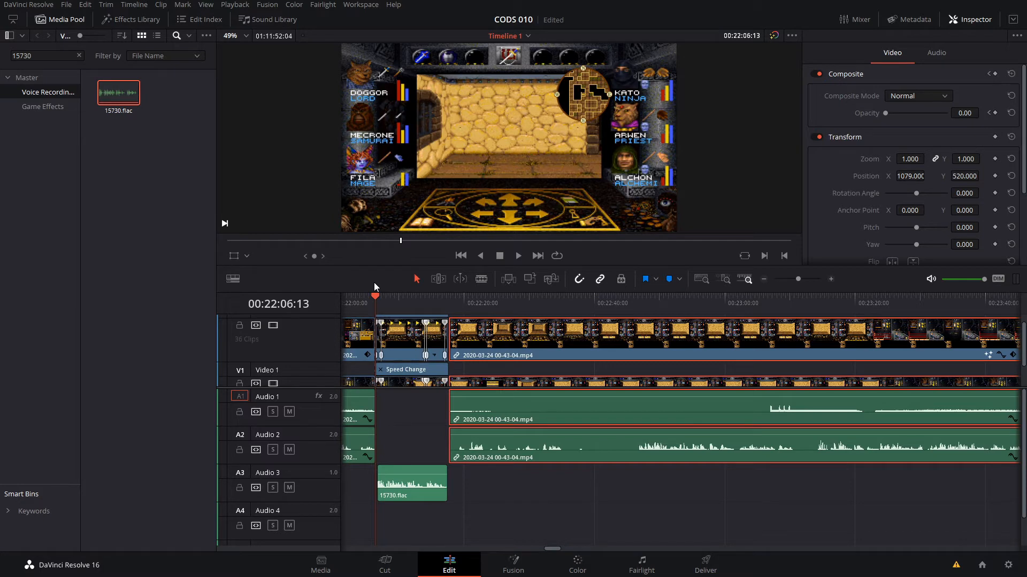
scroll(416, 373, down, 1)
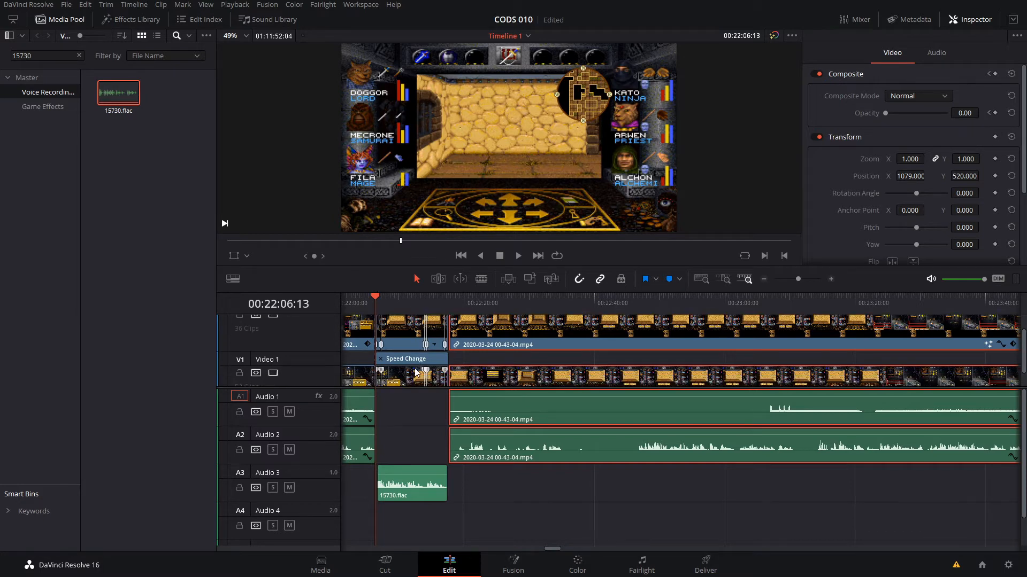
scroll(416, 373, down, 2)
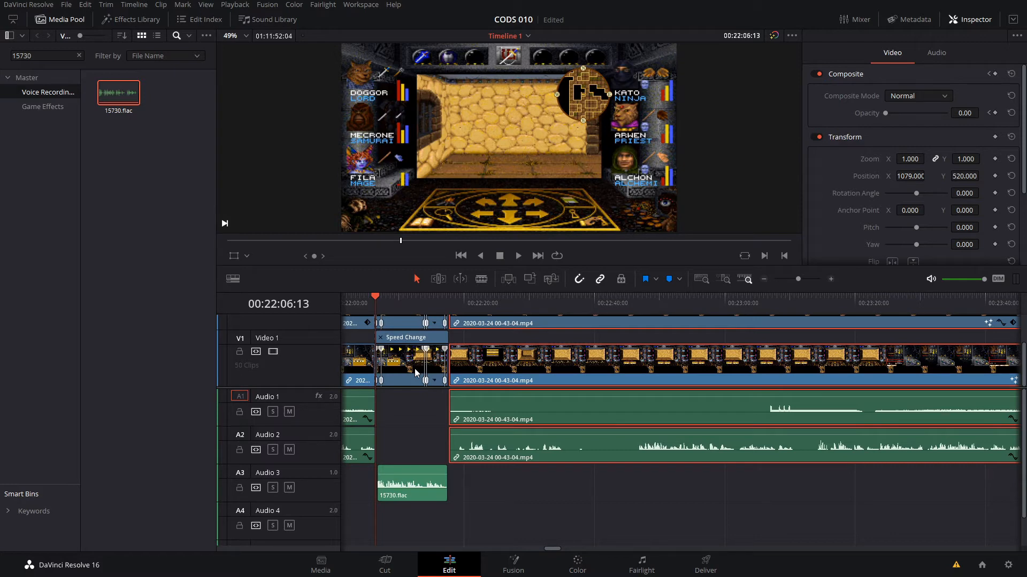
click(415, 298)
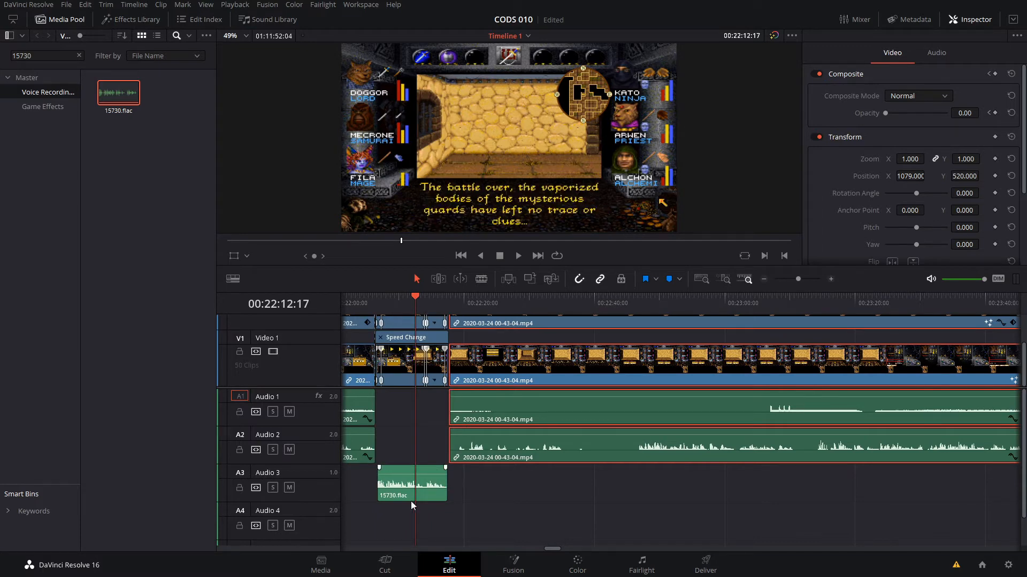
right_click(410, 341)
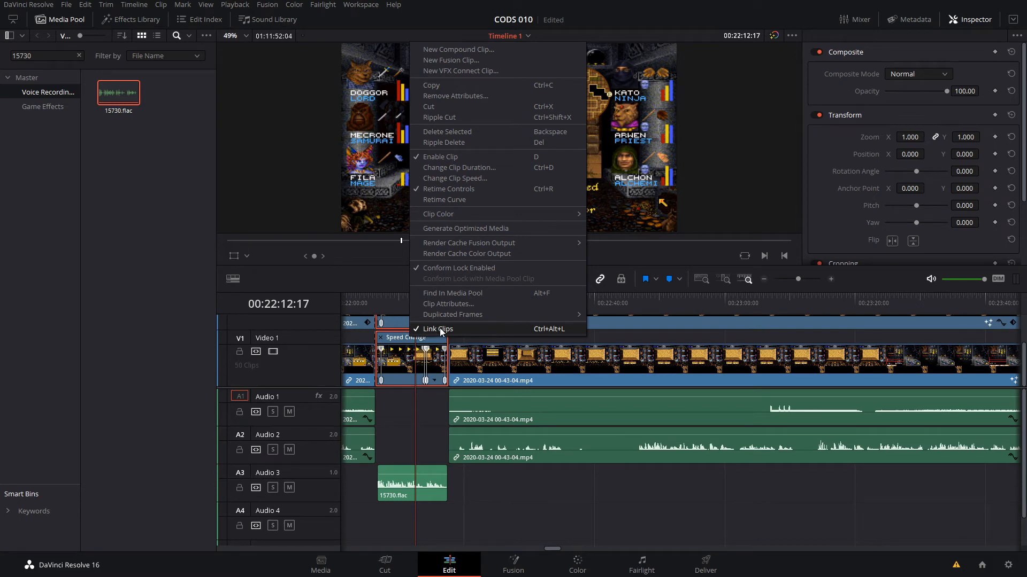
click(466, 190)
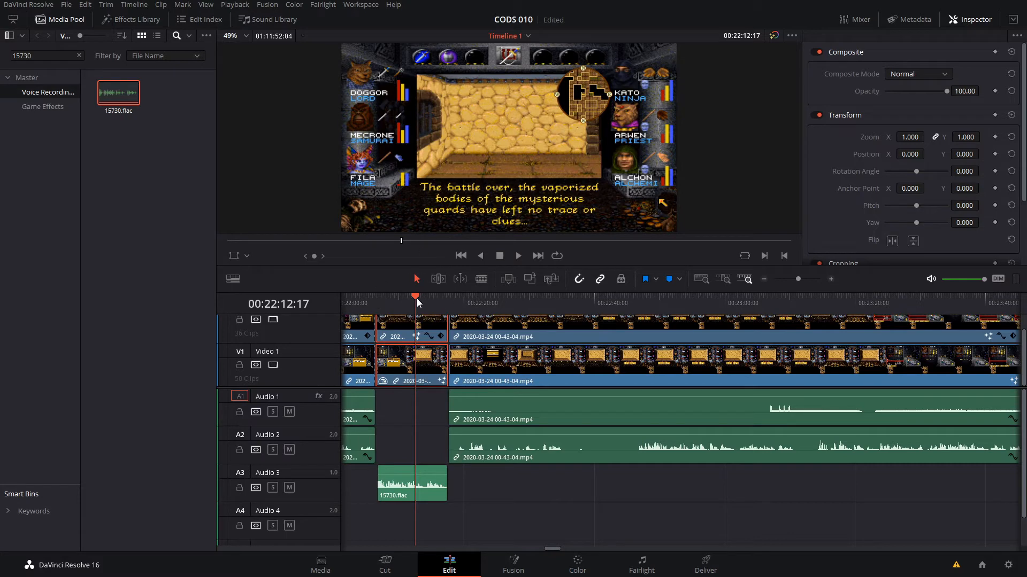
Step: Scrub from the first message into the following footage and place the playhead at the join at 00:22:17:21
mouse_move(416, 298)
mouse_down()
mouse_move(426, 297)
mouse_move(395, 299)
mouse_up()
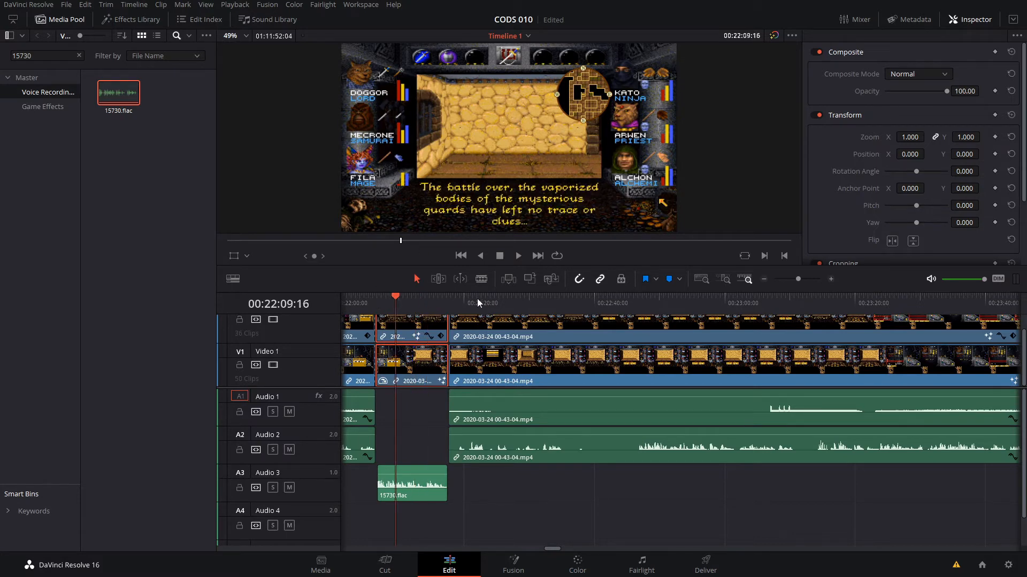
click(493, 298)
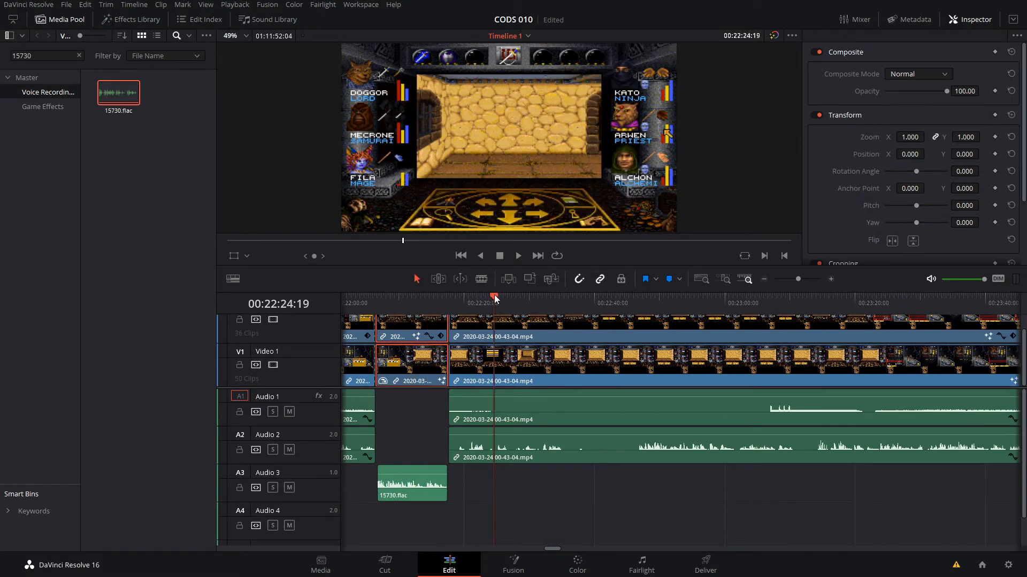
click(455, 300)
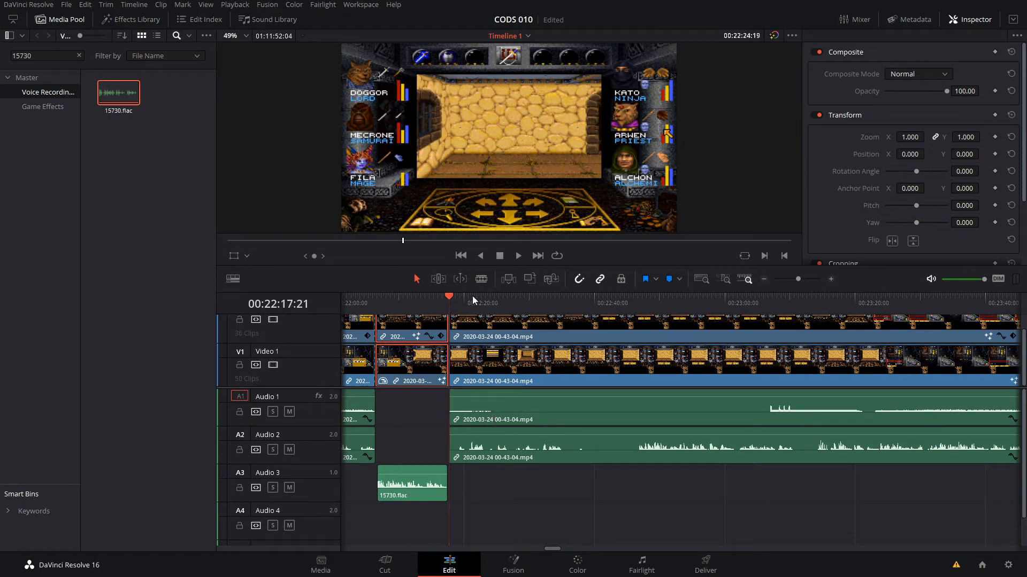
Step: View the wider timeline and scrub the earlier narrated section to 00:04:07:19, at the condemned area sign
drag(795, 280, 782, 279)
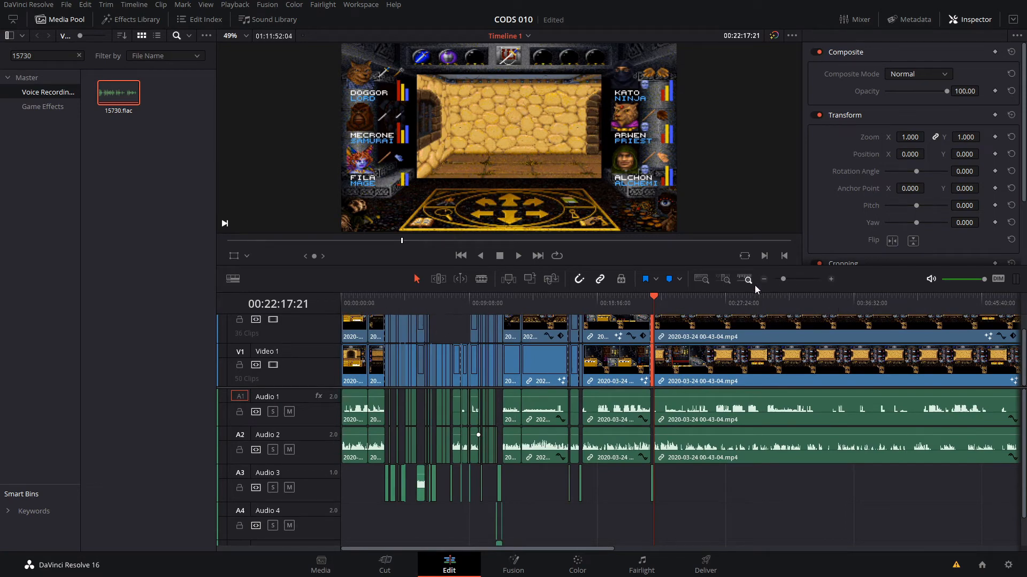
mouse_move(782, 279)
mouse_down()
mouse_move(803, 278)
mouse_move(789, 281)
mouse_up()
drag(474, 302, 558, 299)
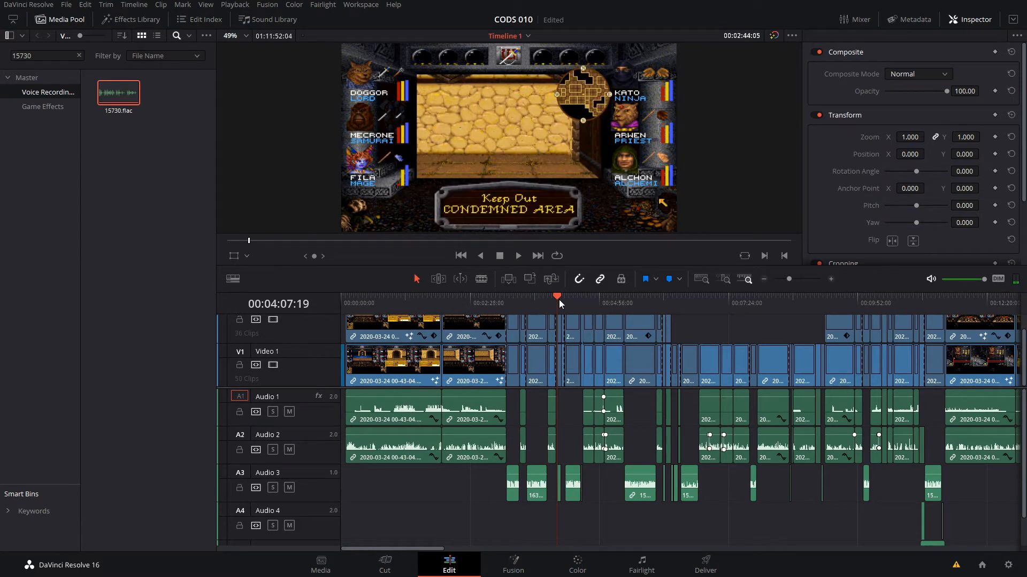
Step: Survey the later part of the timeline, checking the footage at 00:11:48:24, 00:16:21:12 and 00:17:12:02
drag(426, 549, 496, 550)
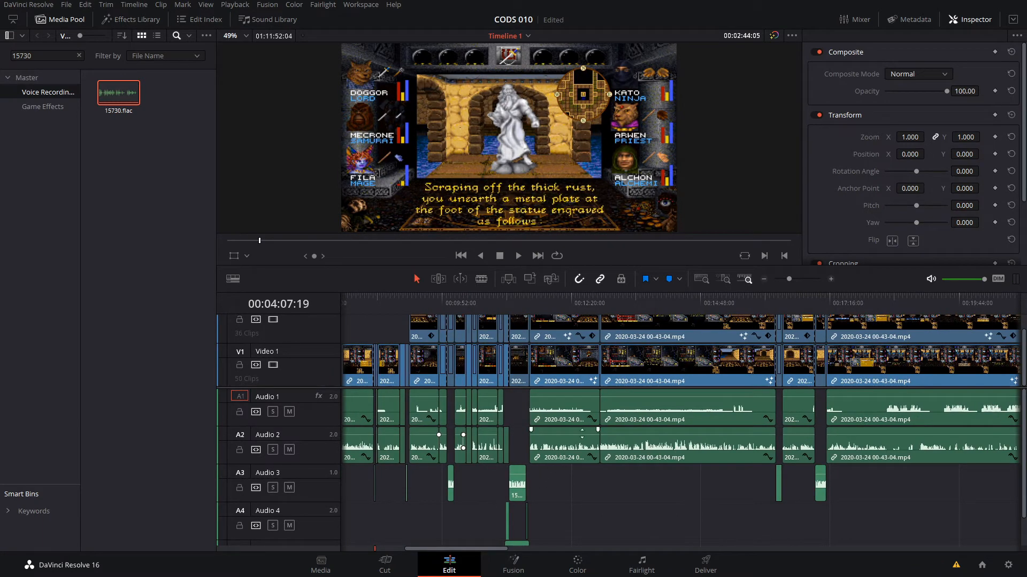
click(544, 302)
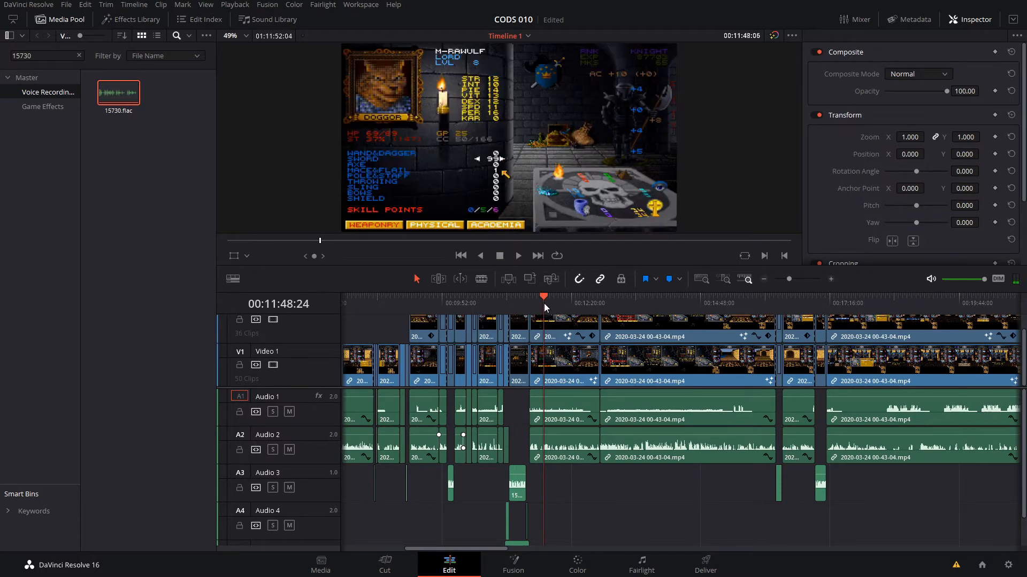
click(781, 300)
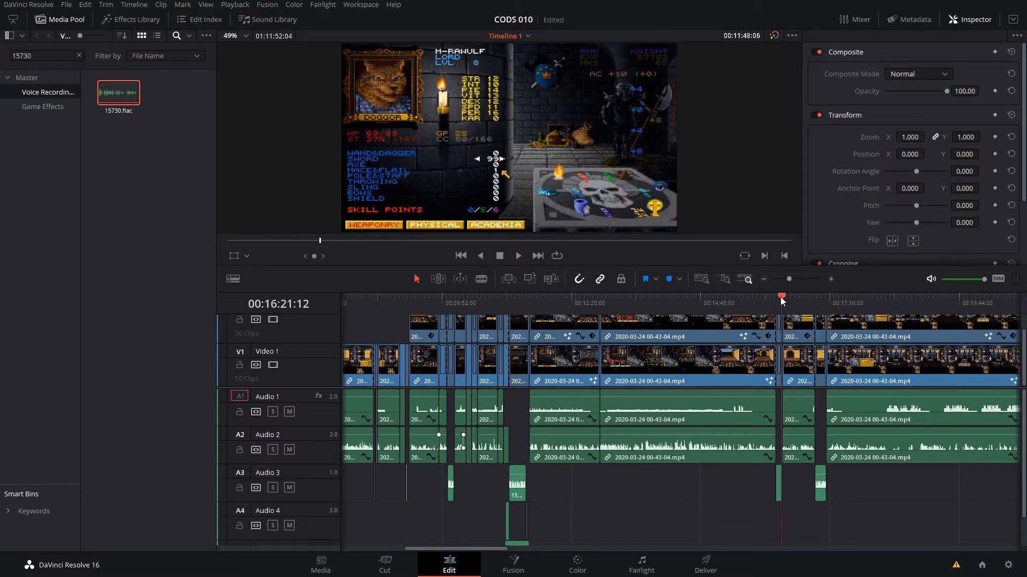
click(826, 304)
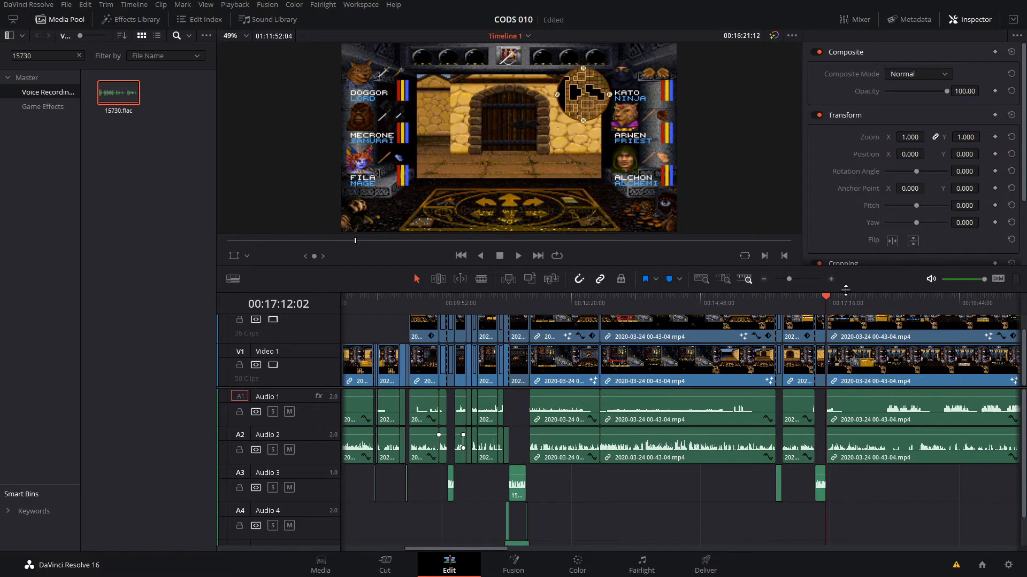
Step: Play the earlier narrated attack-formation message from 00:16:59:04 up to the clip join at about 00:17:12
drag(788, 280, 795, 281)
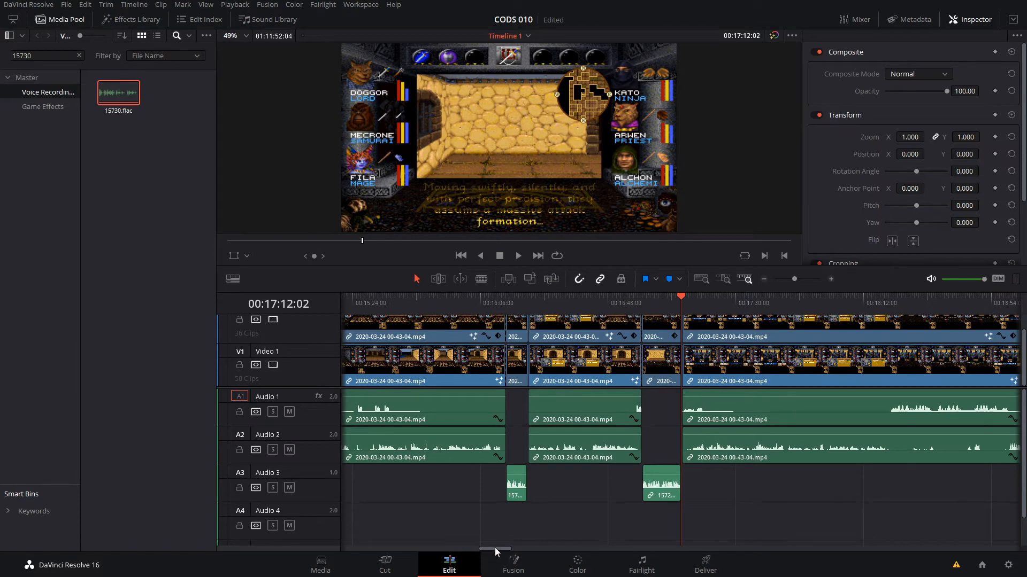
drag(495, 548, 502, 549)
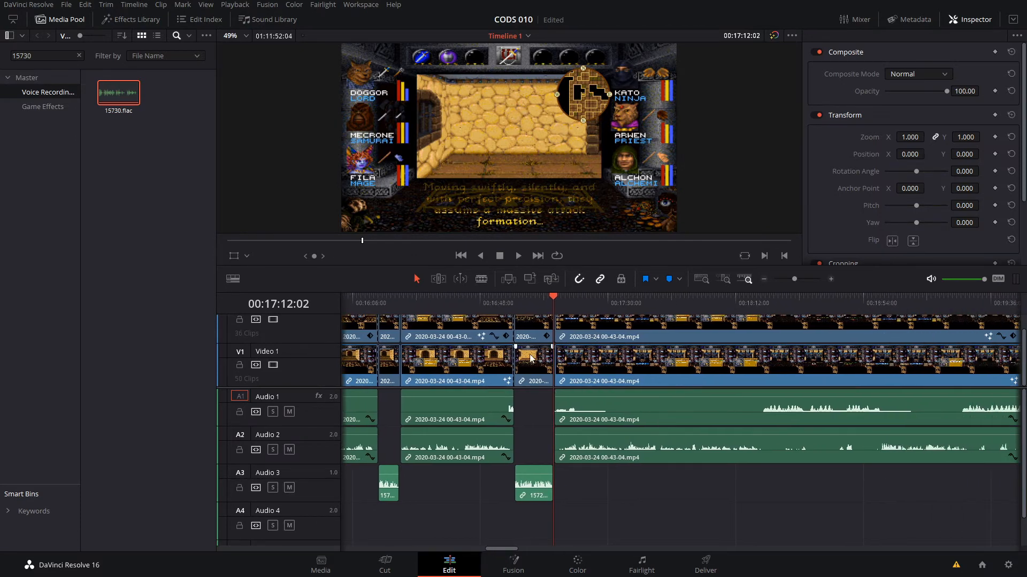
drag(548, 297, 534, 302)
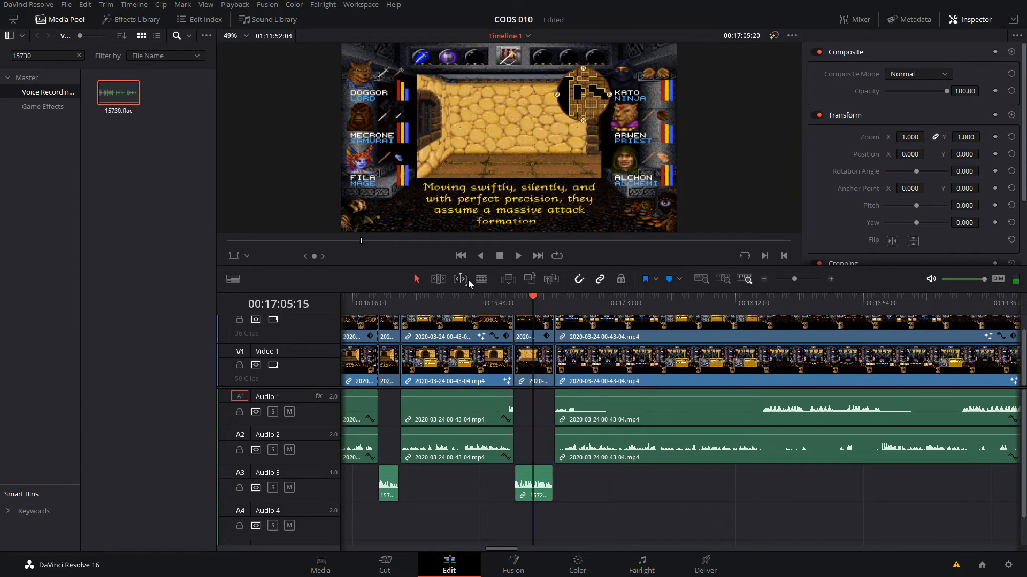
click(508, 304)
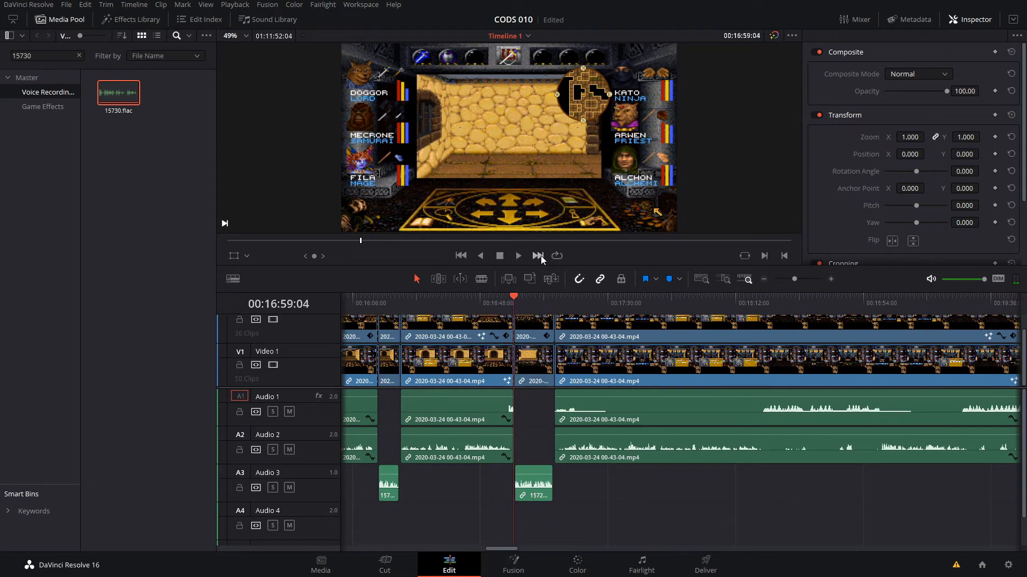
click(519, 256)
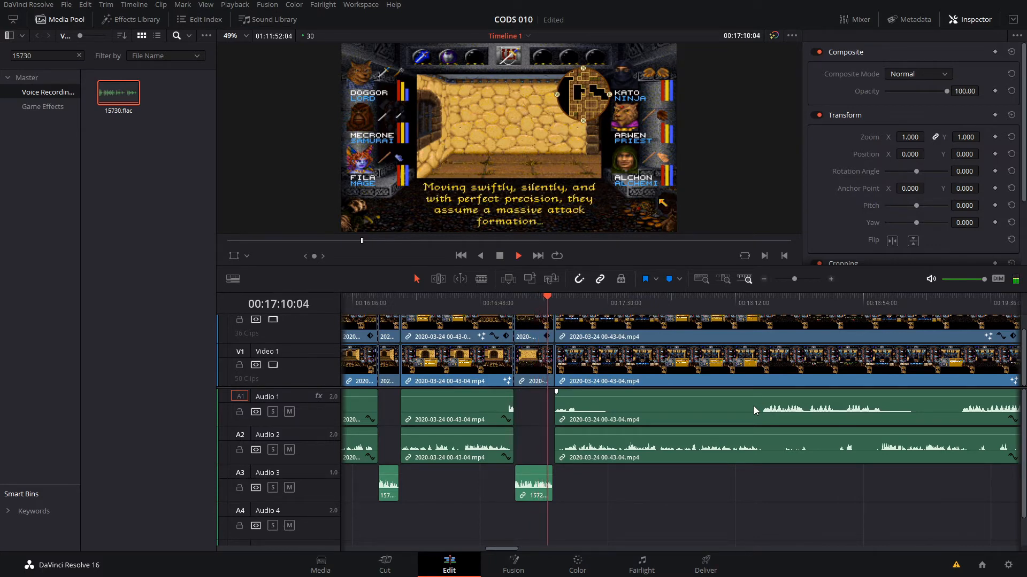
click(501, 256)
Step: Scrub the battle-over message and play it with 15730.flac from 00:22:06:23 into the following footage
drag(510, 549, 549, 548)
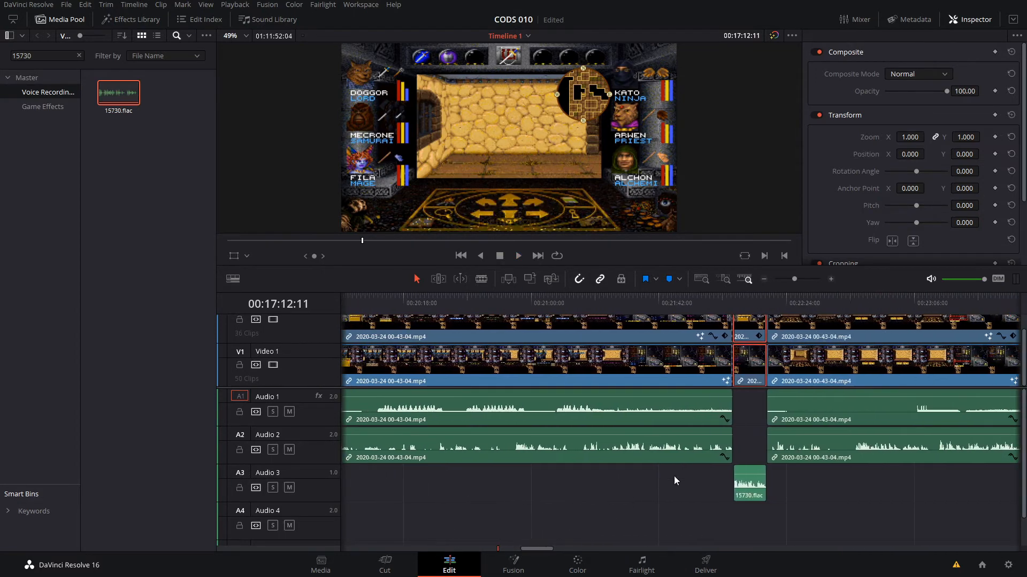
click(731, 301)
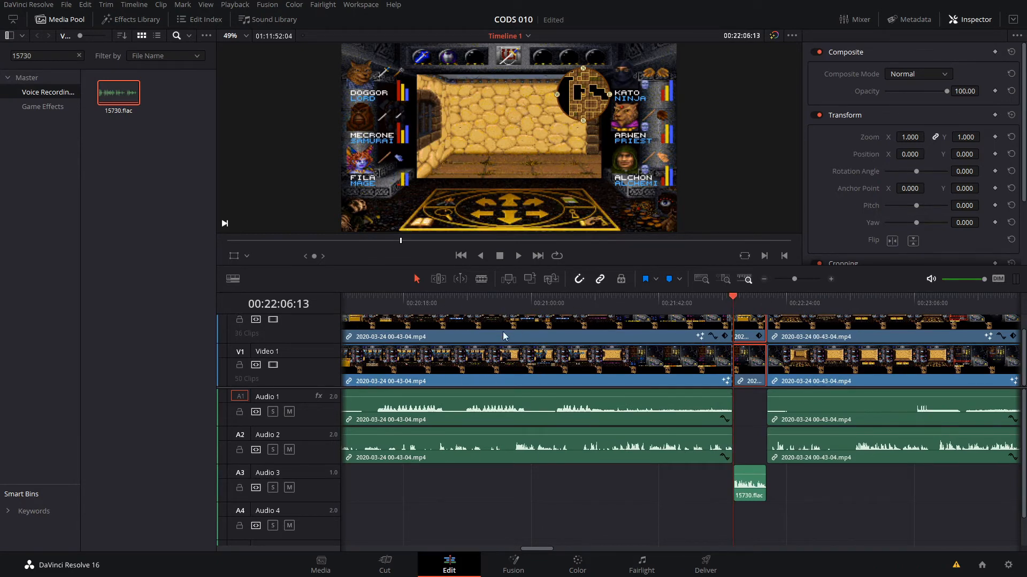
click(743, 302)
click(749, 301)
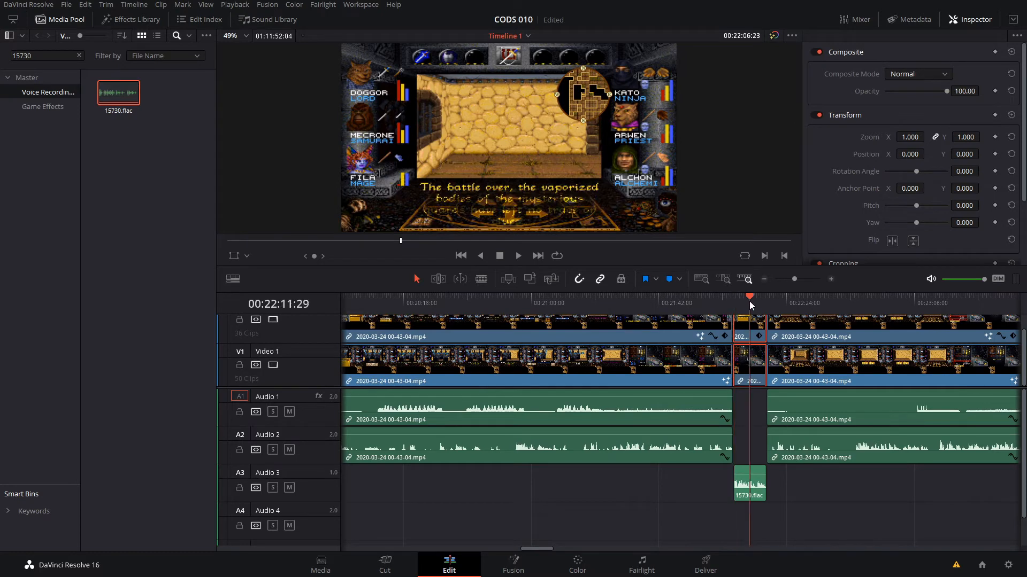
click(761, 301)
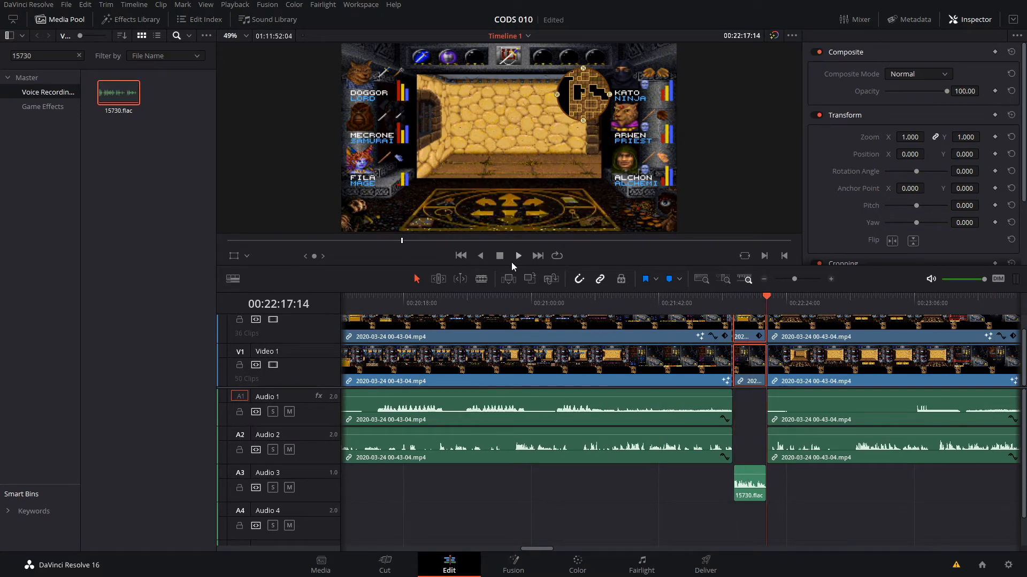
click(734, 300)
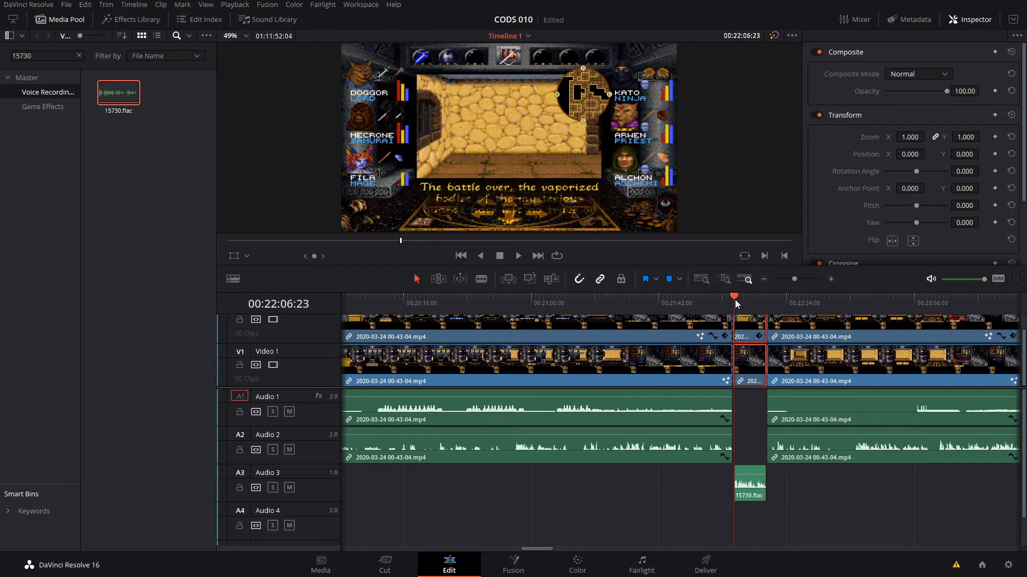
click(518, 256)
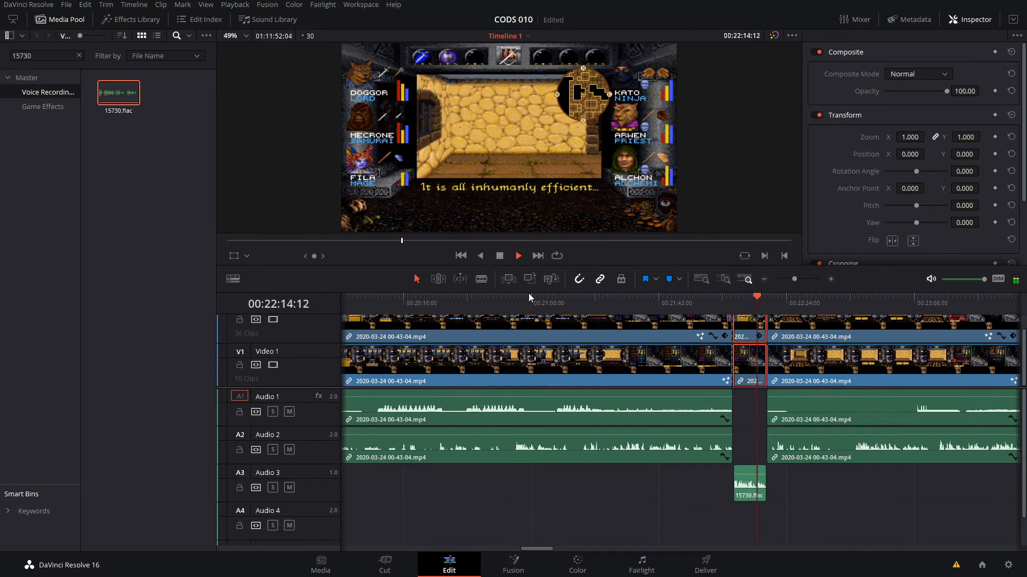
click(500, 257)
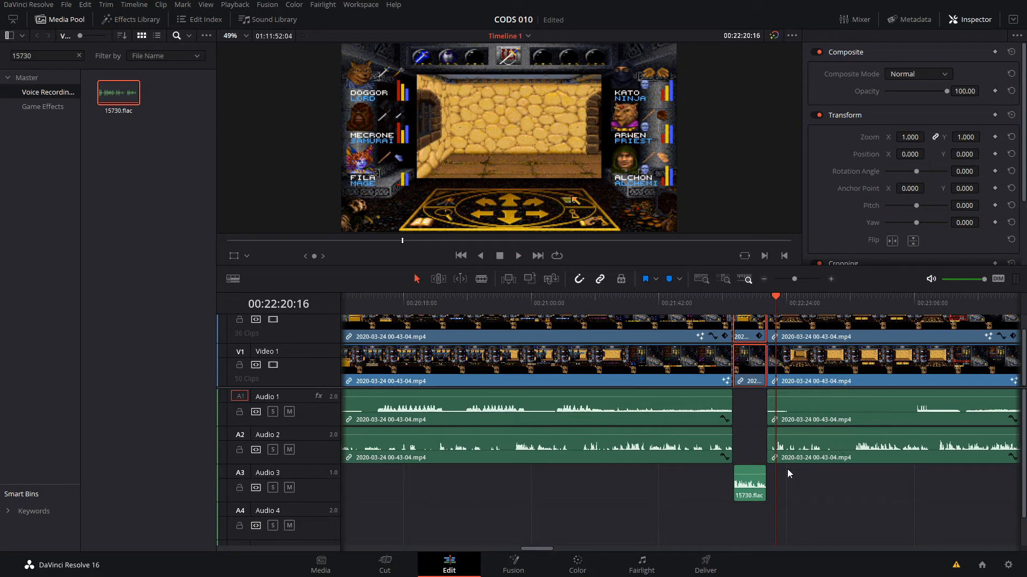
Step: Apply a Cross Fade 0 dB audio transition to the end of the Audio 1 clip just before 15730.flac
drag(793, 275, 797, 275)
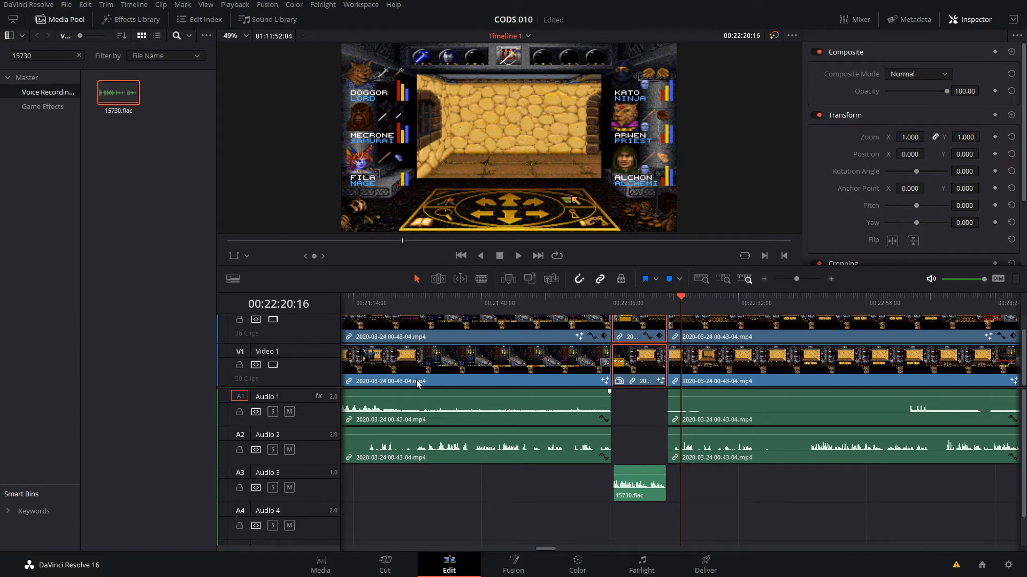
click(128, 20)
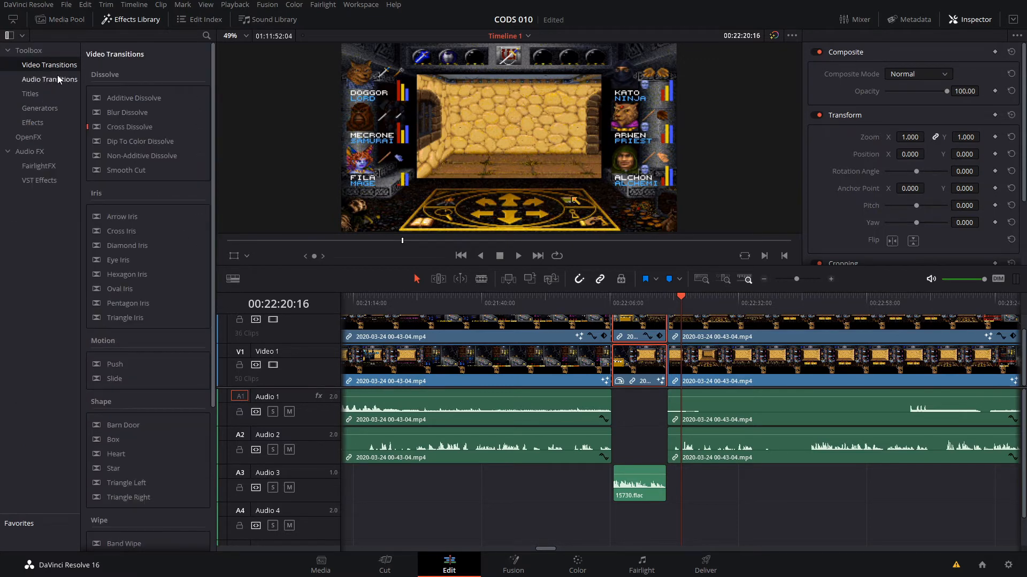
click(57, 77)
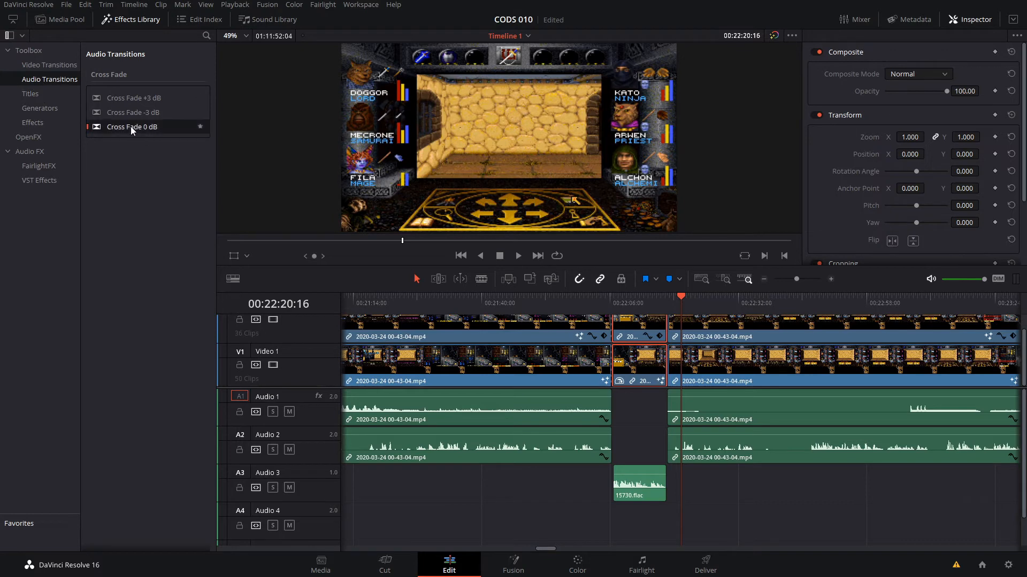
drag(142, 127, 608, 407)
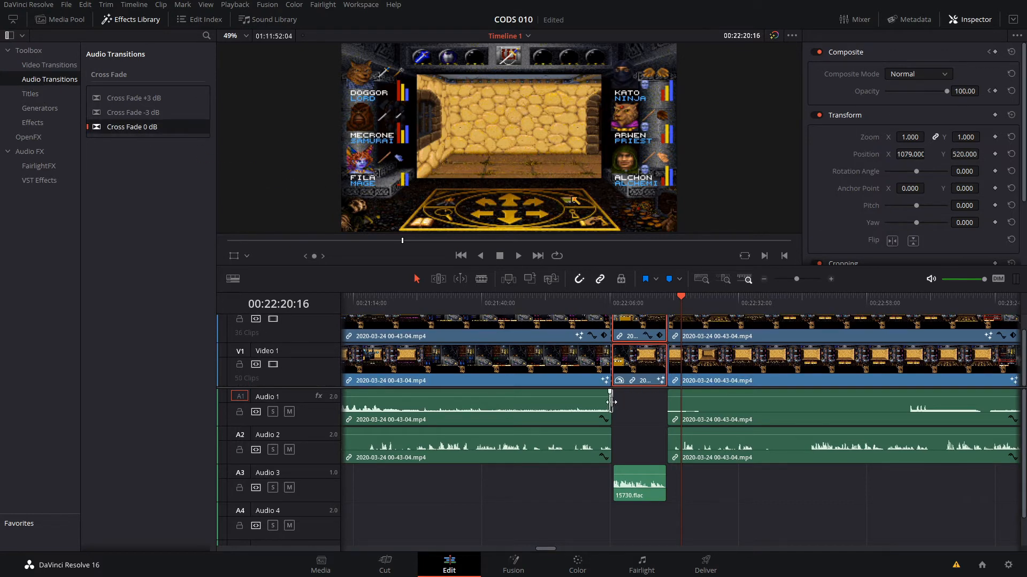
Step: Solo Audio 1 and play the cross fade from 00:22:05:02 to listen to the game audio fading out
click(610, 297)
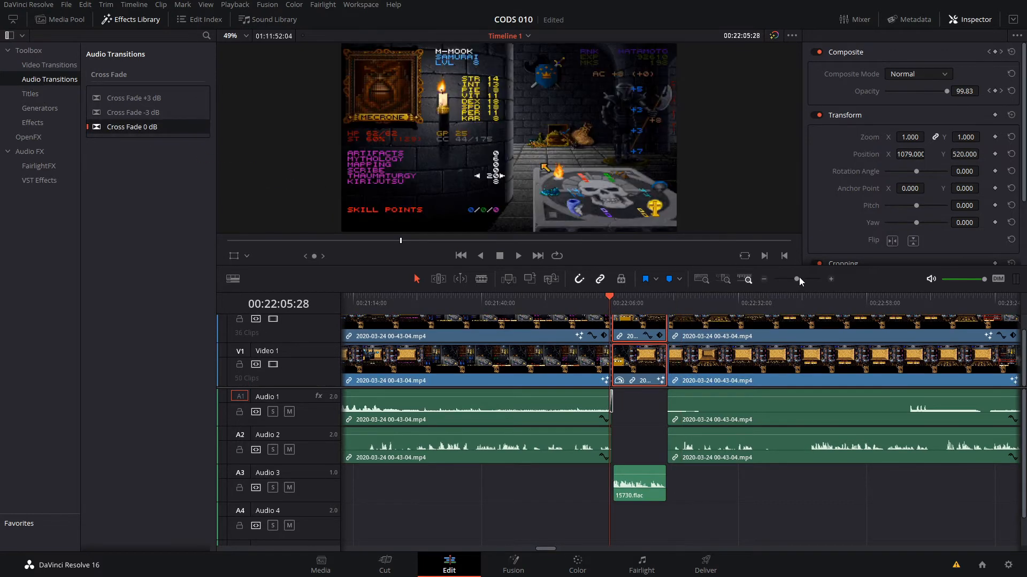
drag(797, 278, 804, 281)
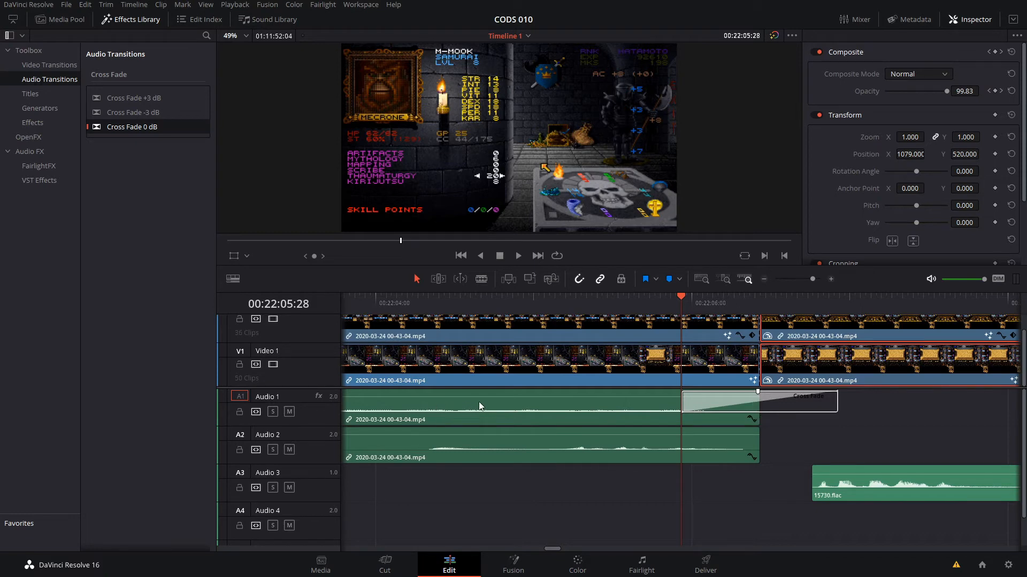
click(545, 301)
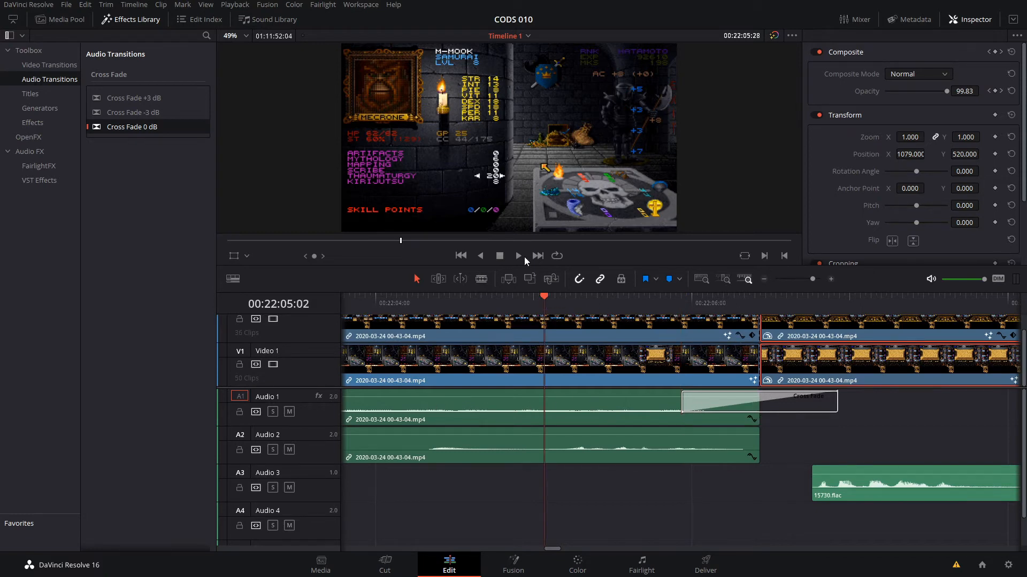
click(273, 412)
click(518, 255)
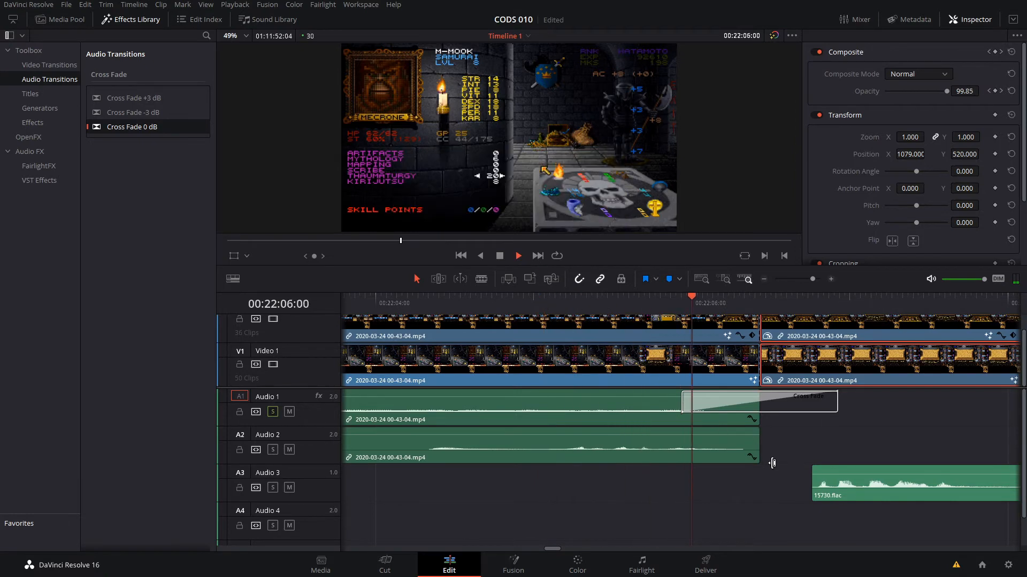
click(495, 260)
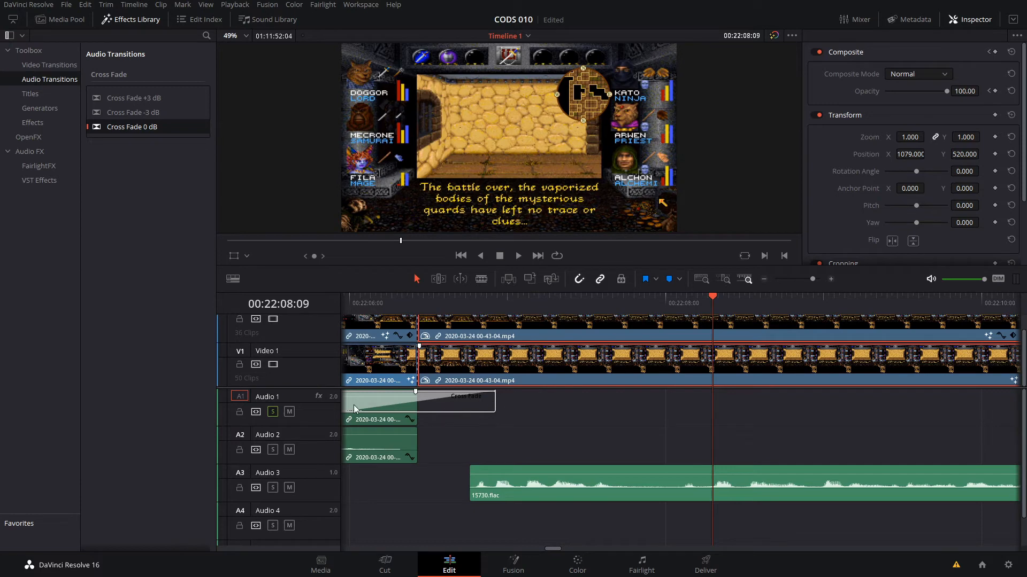
Step: Add a fade-in of about 4 seconds to the start of the Audio 1 clip that follows 15730.flac
drag(377, 302, 340, 300)
drag(581, 320, 801, 277)
click(797, 279)
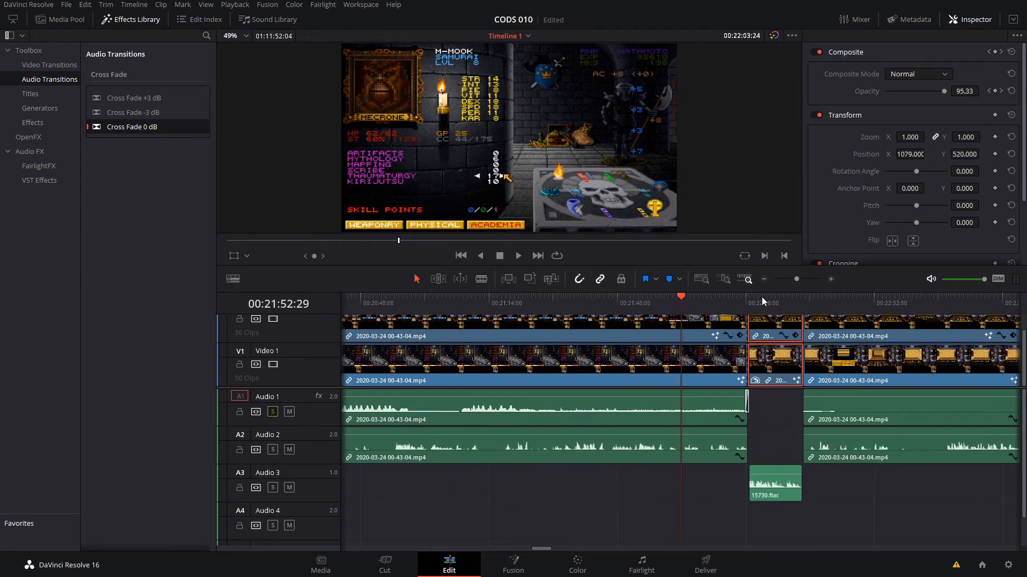
click(750, 302)
click(797, 278)
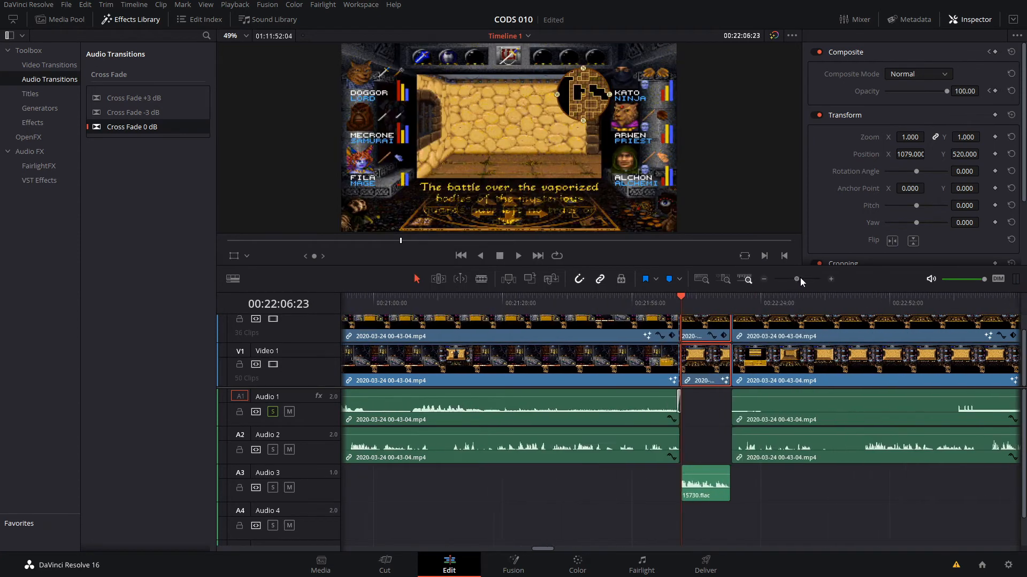
drag(800, 278, 803, 278)
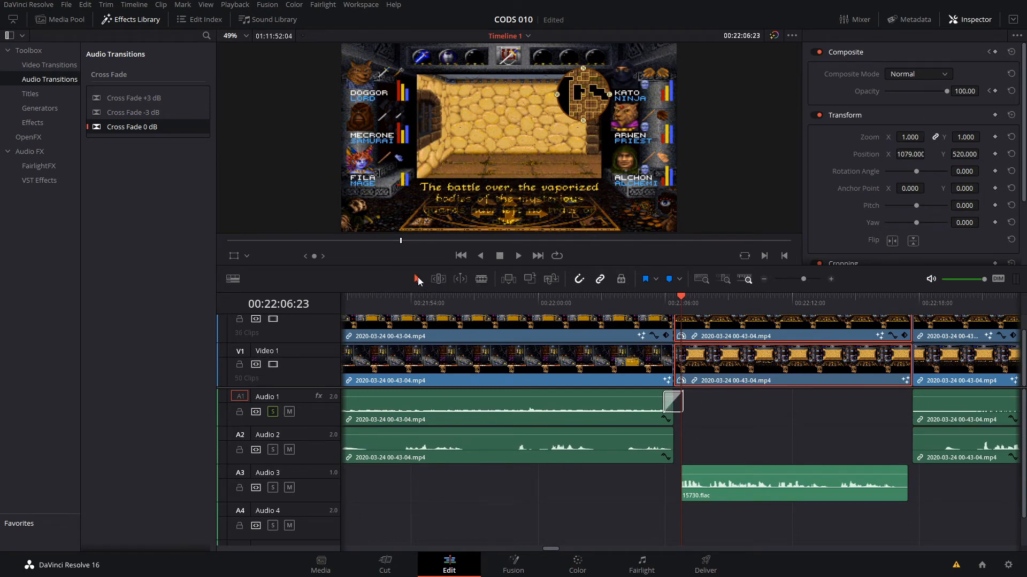
drag(914, 393, 1019, 394)
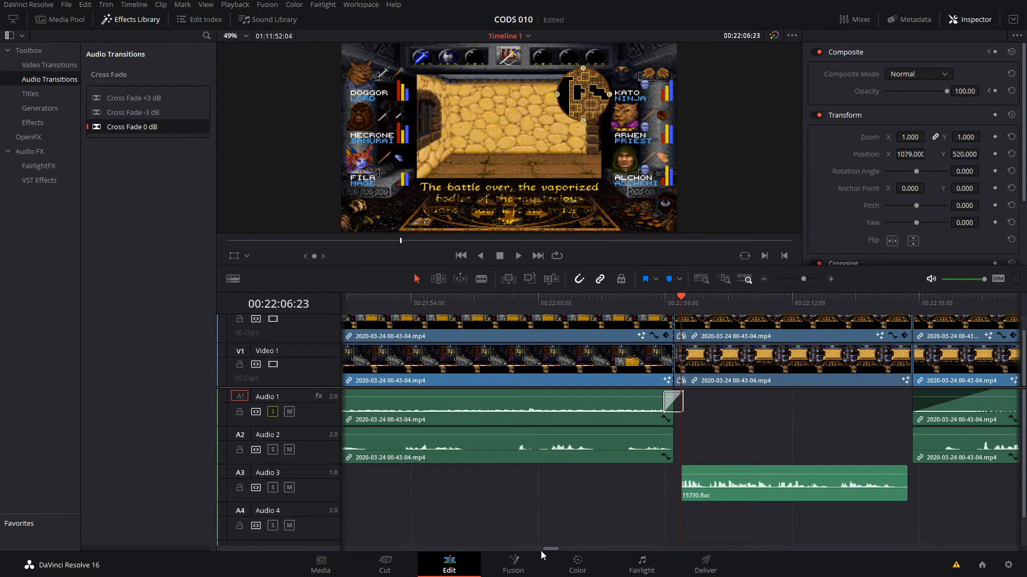
Step: Bend the Audio 1 fade-in into a slow-starting curve and lengthen it to about 7 seconds
drag(547, 552, 554, 551)
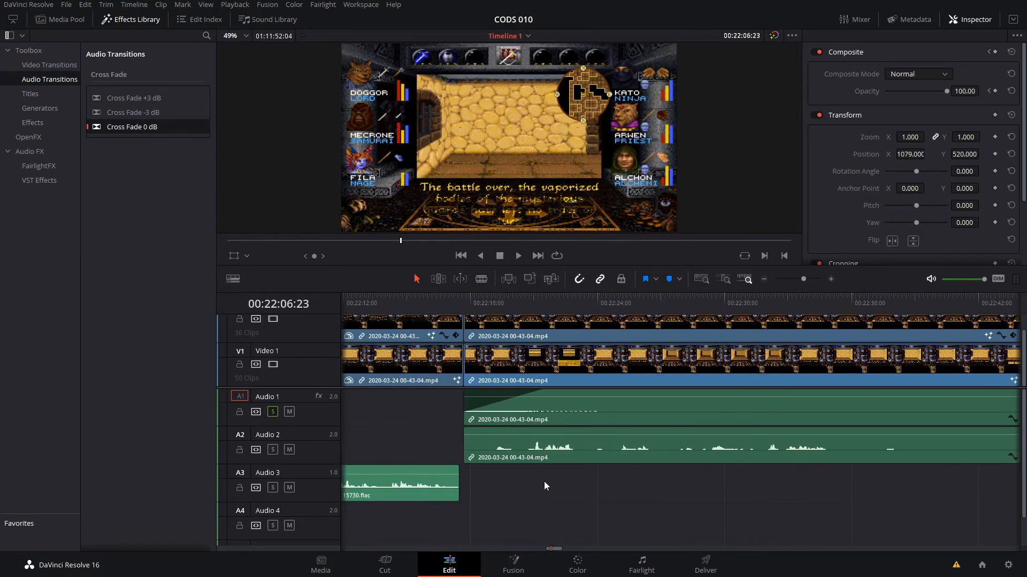
click(506, 406)
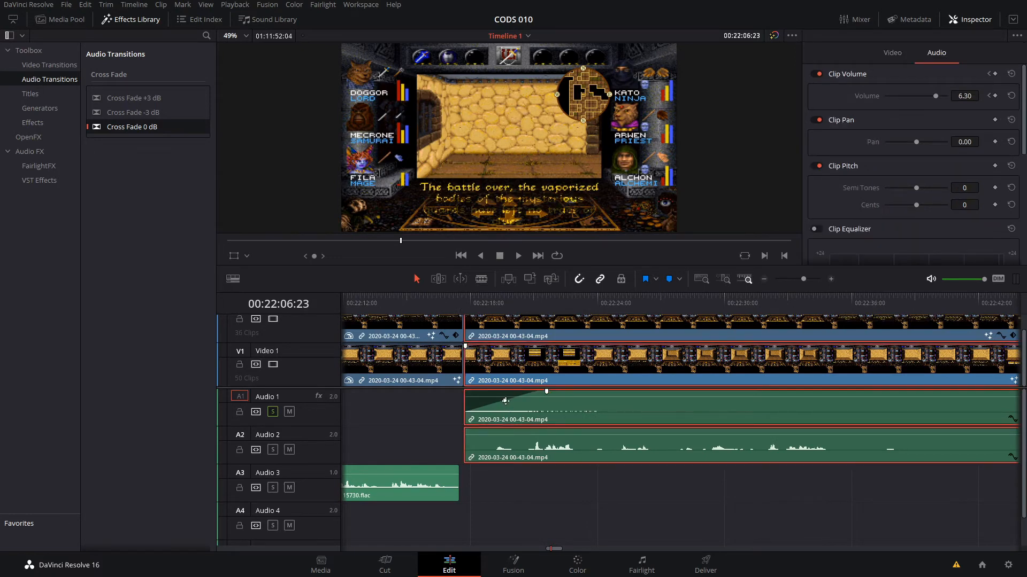
drag(505, 401, 500, 409)
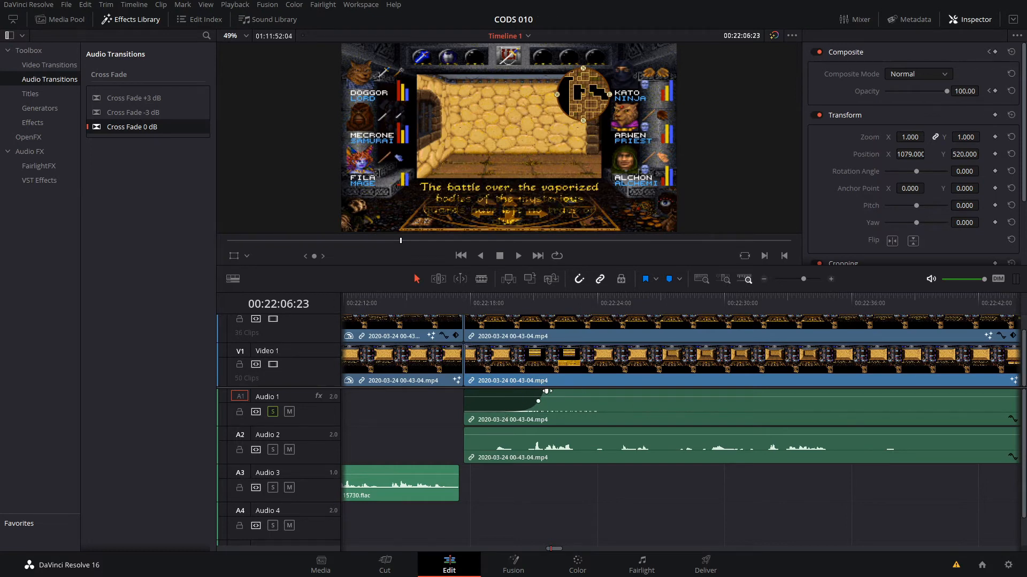
drag(546, 391, 607, 409)
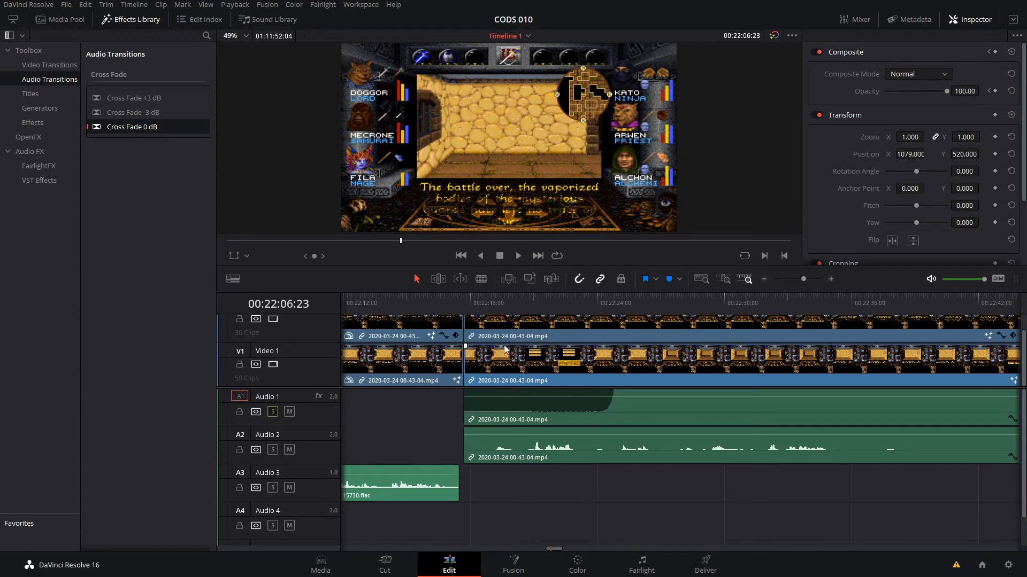
Step: Place the playhead at the join at 00:22:17:21 and link 15730.flac with the short retimed video clips above it
click(467, 303)
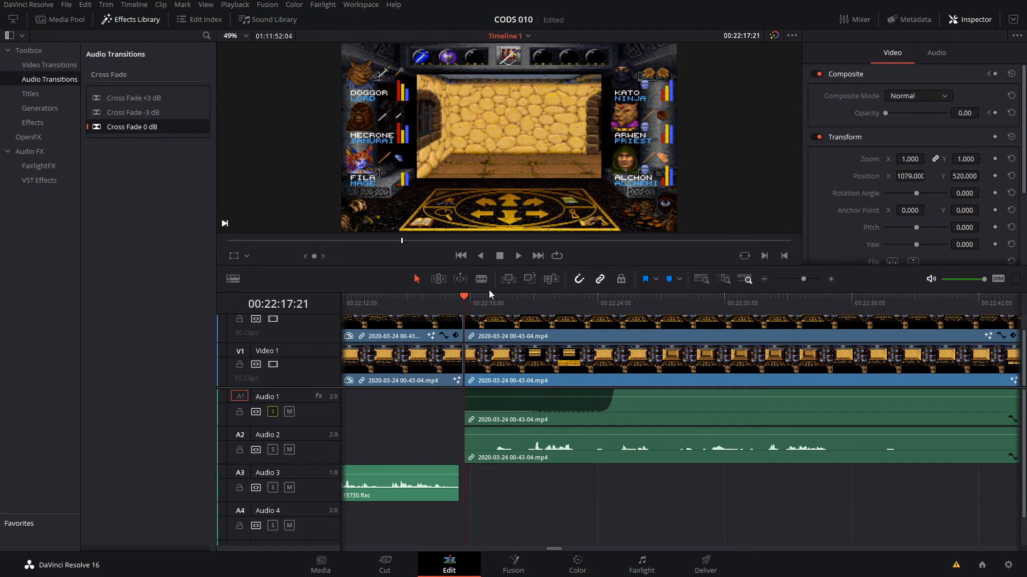
drag(424, 516, 412, 333)
right_click(412, 333)
click(452, 325)
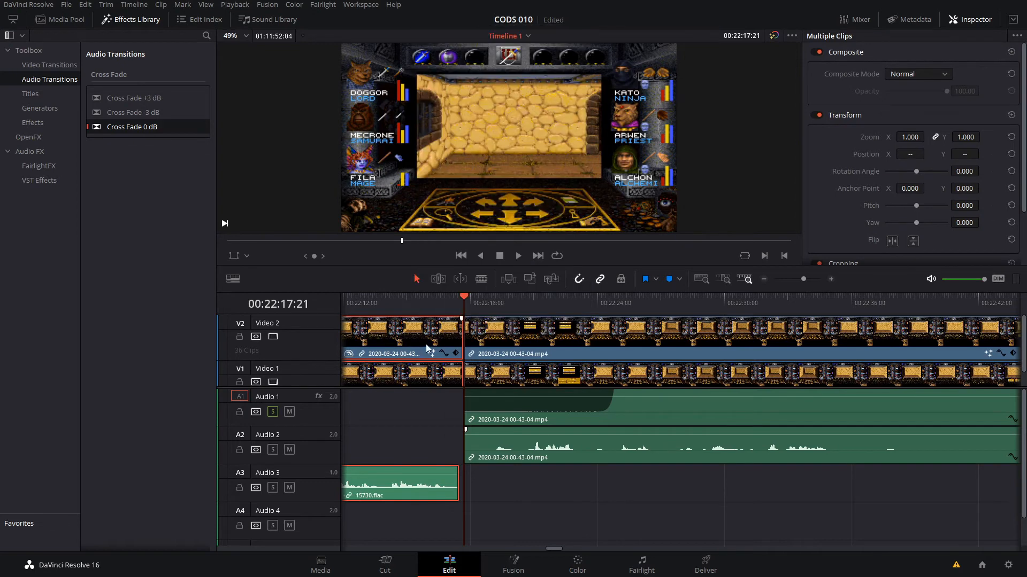
Step: Save the project, play on from the join at 00:22:17:21 and turn off solo on Audio 1
scroll(422, 363, down, 1)
key(ctrl+s)
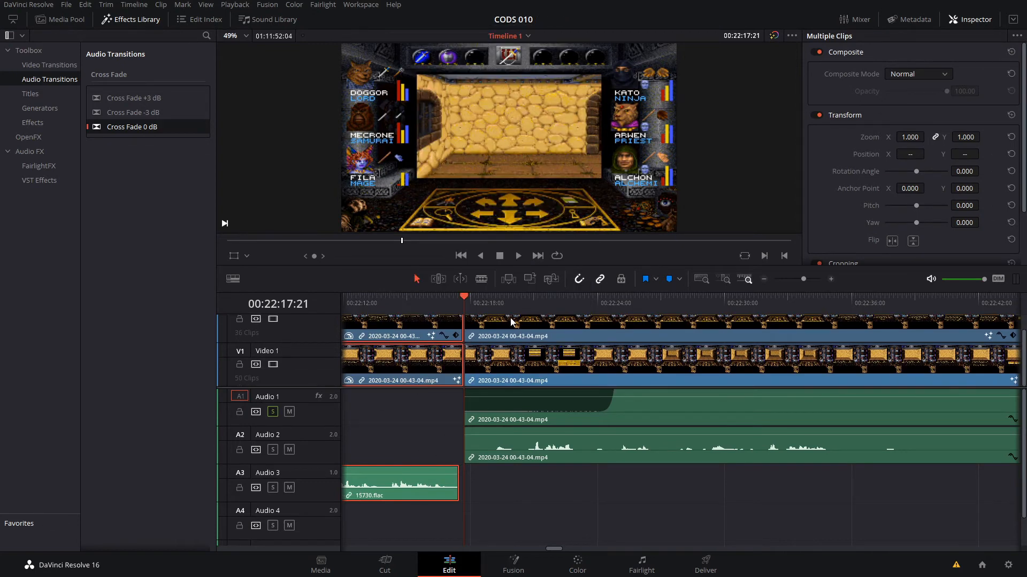
click(518, 257)
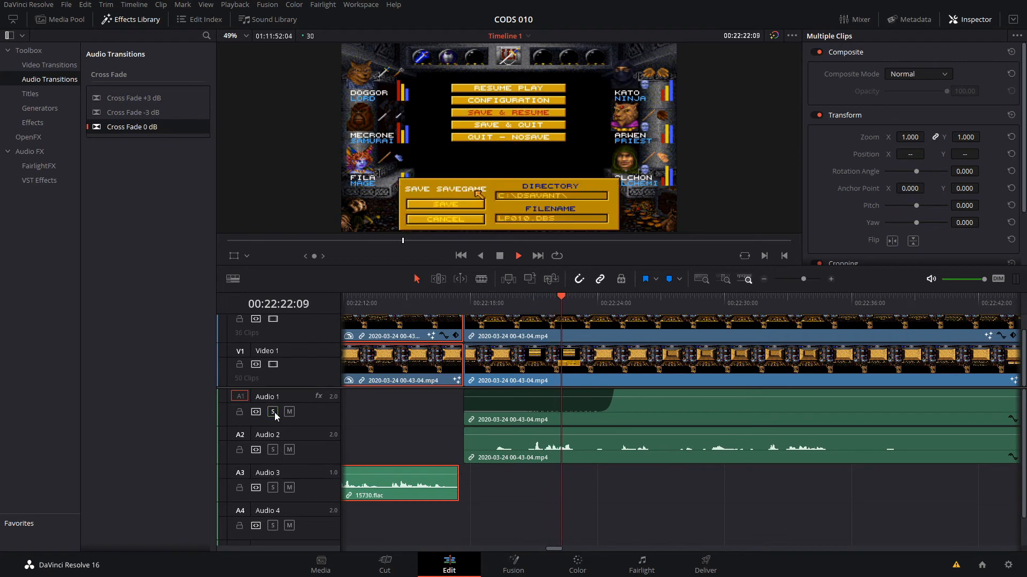
key(space)
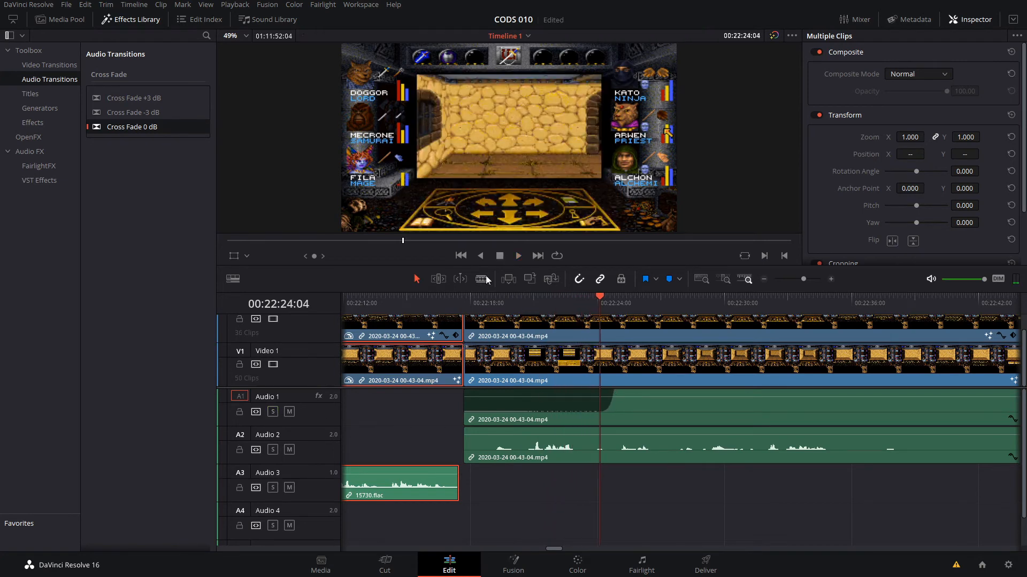
Step: Compare the map overlay before the join, and set the following Video 2 clip's opacity to 100 at 00:22:17:21
click(507, 327)
click(467, 303)
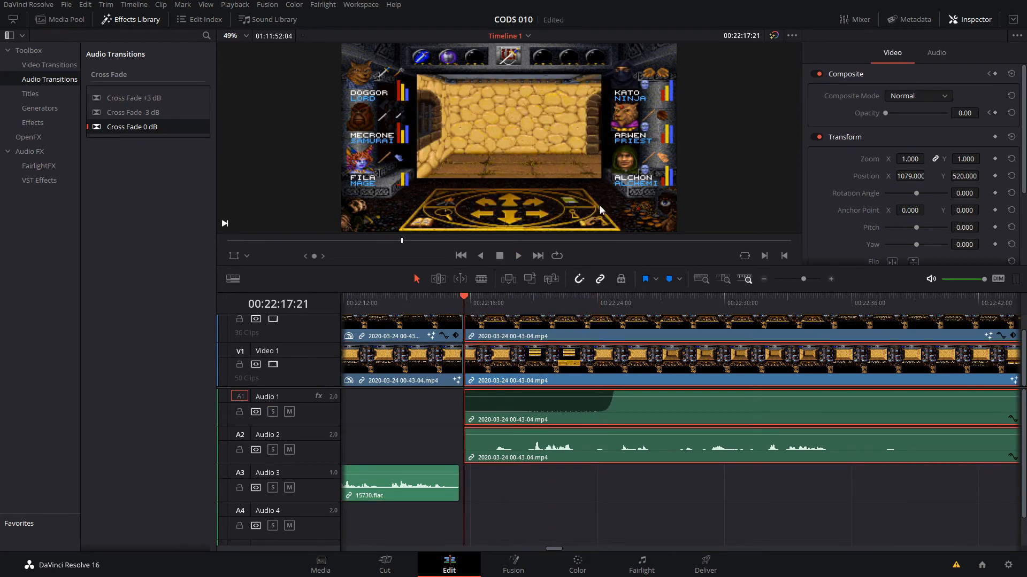
click(390, 305)
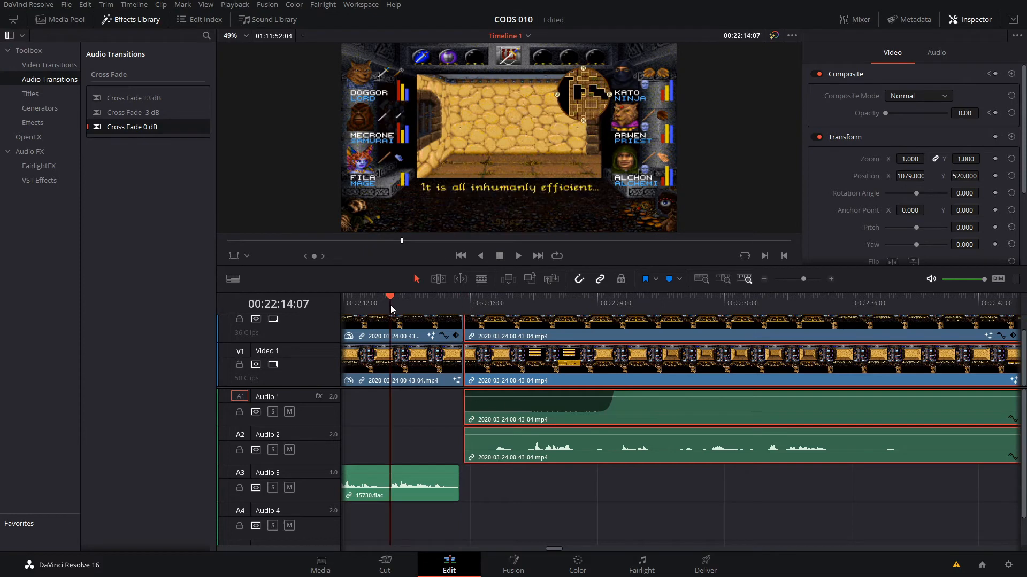
click(469, 297)
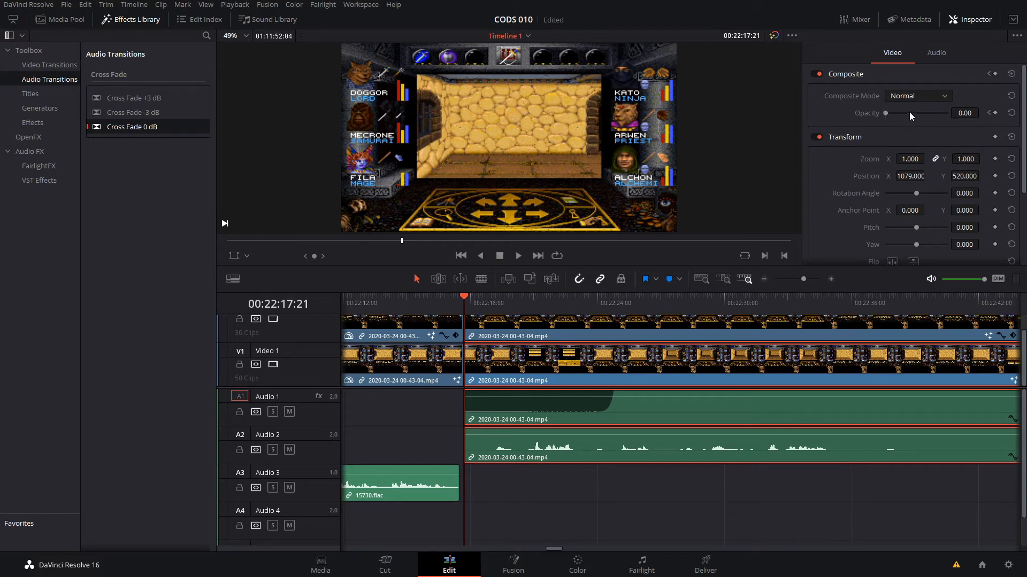
drag(887, 113, 970, 114)
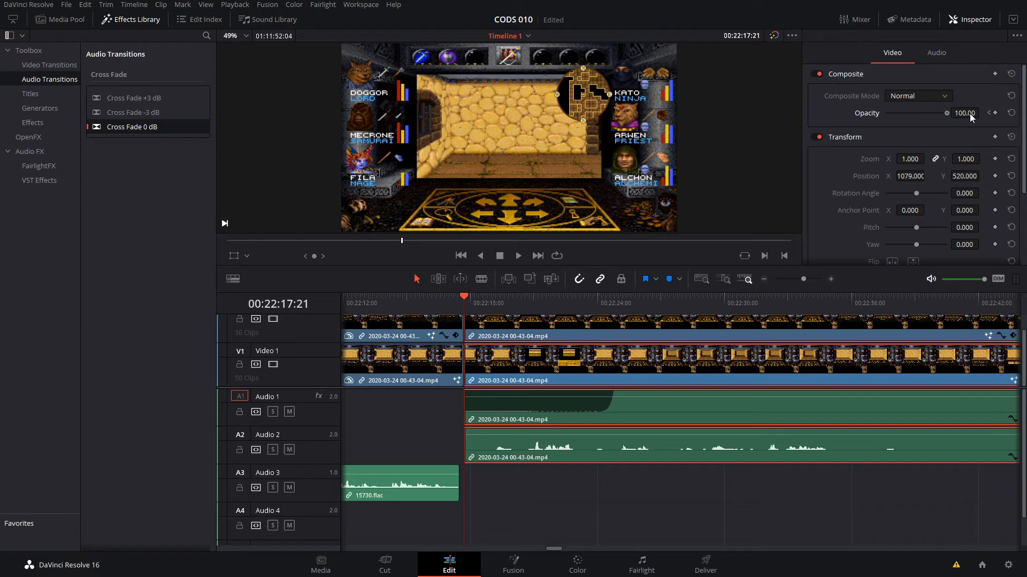
Step: Play from the join to check the restored map overlay during the save-game menu, and save the project
click(517, 256)
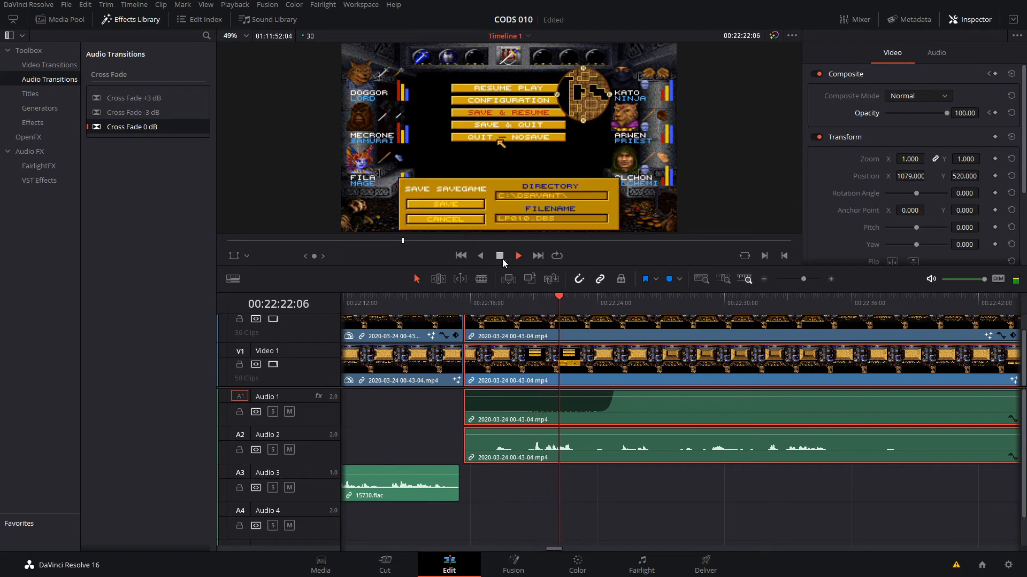
click(502, 259)
key(ctrl+s)
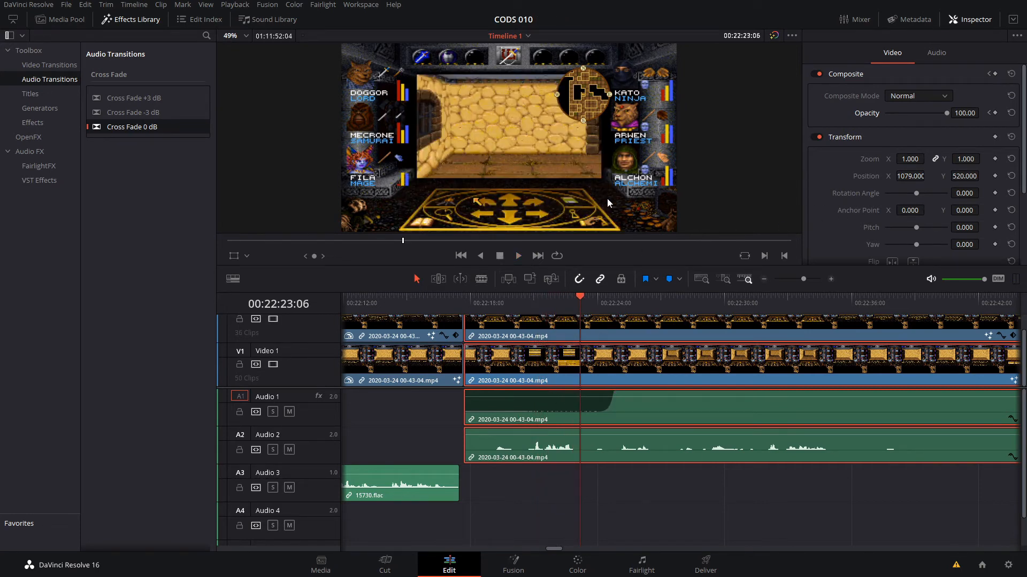
Step: Mute Audio 2 and scrub around 00:22:21 to look for the opening of the game menu
drag(527, 302, 557, 312)
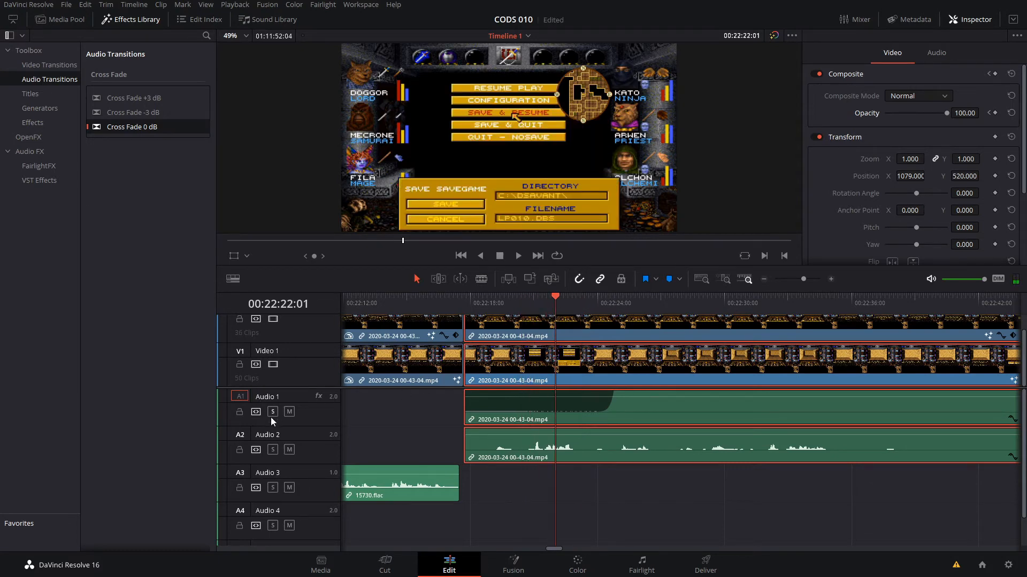
click(289, 450)
drag(500, 297, 542, 298)
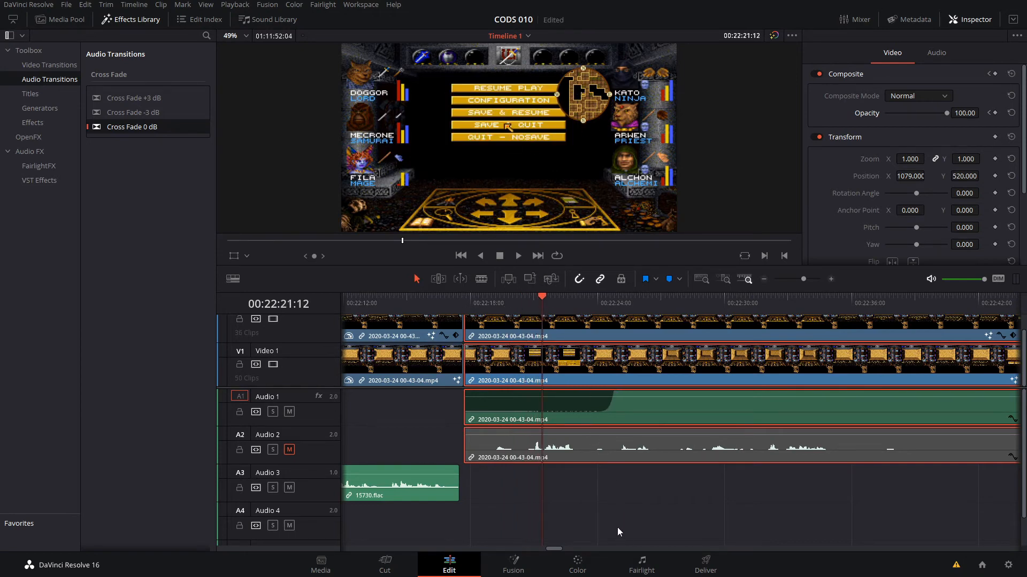
scroll(562, 365, up, 1)
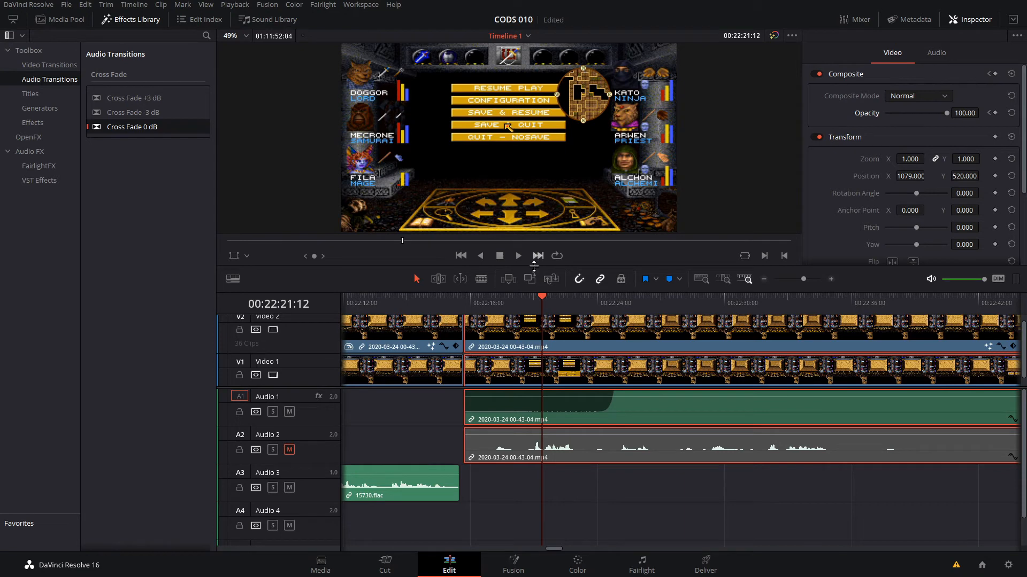
mouse_move(539, 305)
mouse_down()
mouse_move(561, 302)
mouse_move(539, 298)
mouse_up()
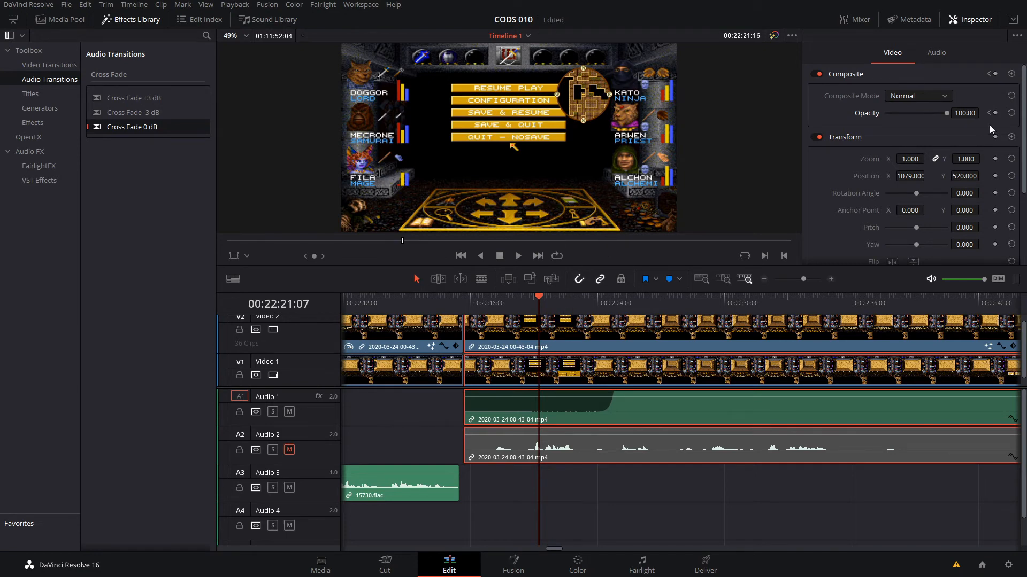
Step: Locate the game menu's first frame at 00:22:21:00 and keyframe the map overlay's opacity down to 1.74 there
drag(542, 294, 538, 297)
key(Left)
key(Left)
key(Left)
key(Left)
key(Left)
key(Left)
key(Left)
key(Left)
key(Left)
key(Left)
key(Left)
key(Left)
key(Left)
key(Left)
key(Left)
key(Left)
key(Left)
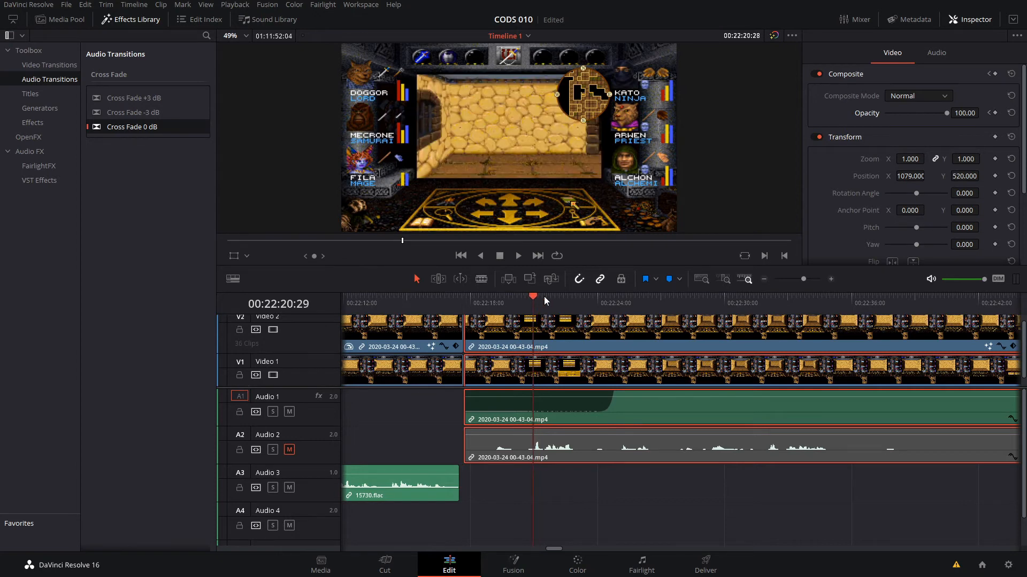
key(Right)
key(Right)
key(Right)
key(Right)
key(Right)
key(Right)
key(Right)
key(Right)
key(Right)
key(Right)
key(Right)
key(Left)
key(Right)
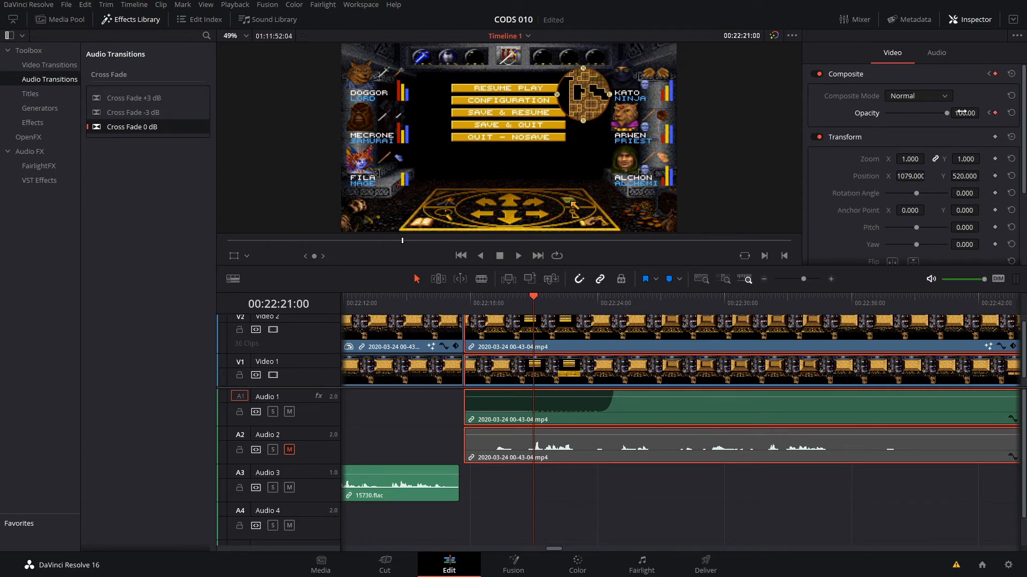
drag(947, 114, 887, 116)
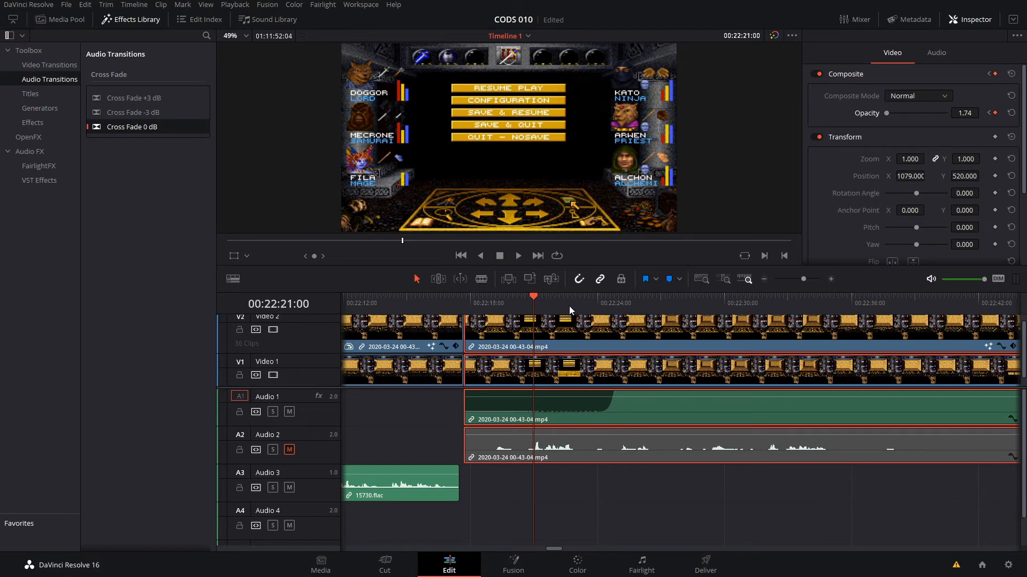
Step: Locate the last frame of the saving screen at 00:22:23:00 and keyframe the map overlay's opacity to 0
key(space)
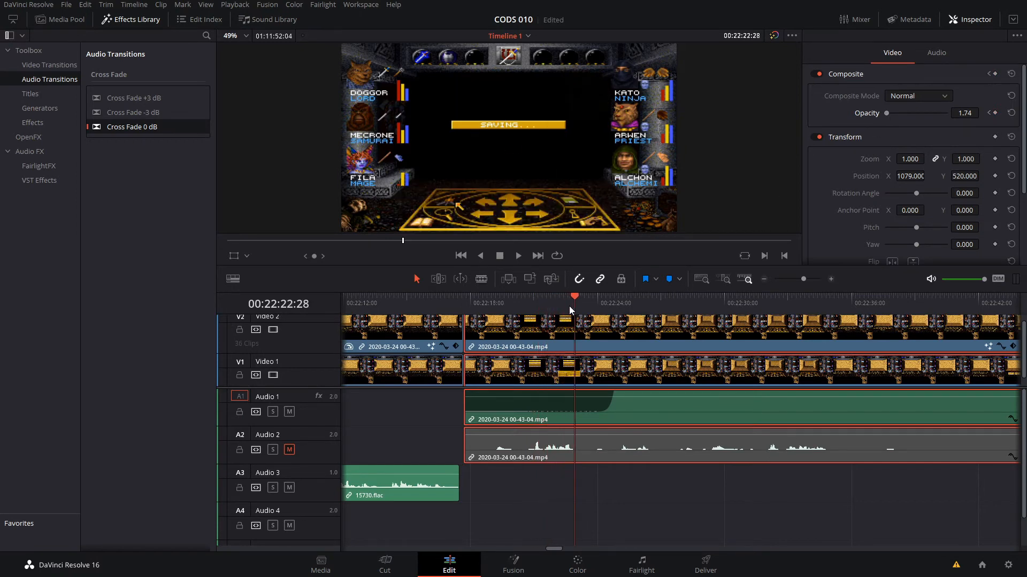
click(570, 308)
key(Right)
key(Right)
key(Right)
key(Left)
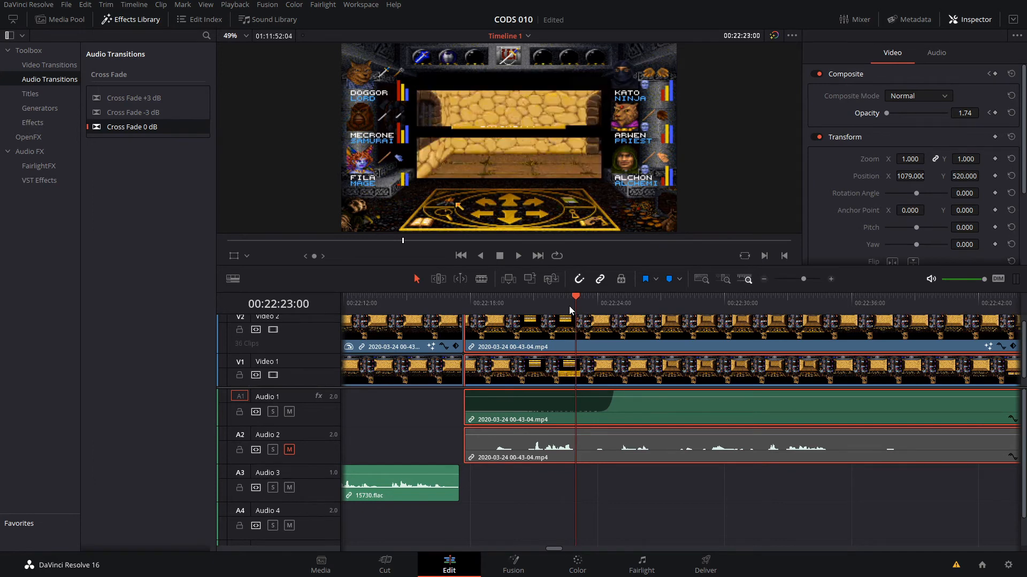
key(Right)
key(Left)
key(Right)
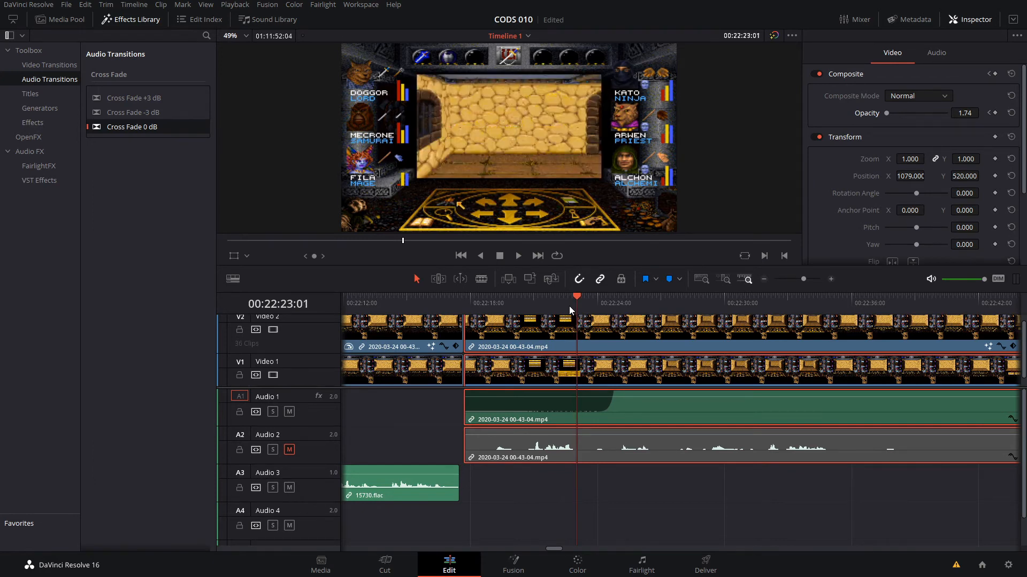
key(Left)
key(Right)
key(Left)
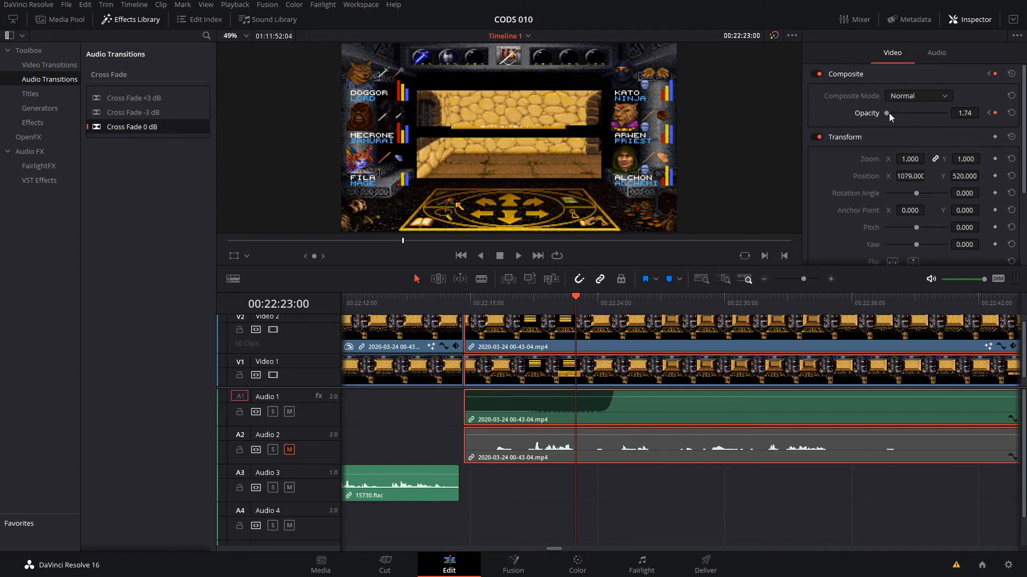
drag(888, 113, 880, 113)
Step: Keyframe the map overlay's opacity to 100 one frame on, at 00:22:23:01, and save the project
key(Right)
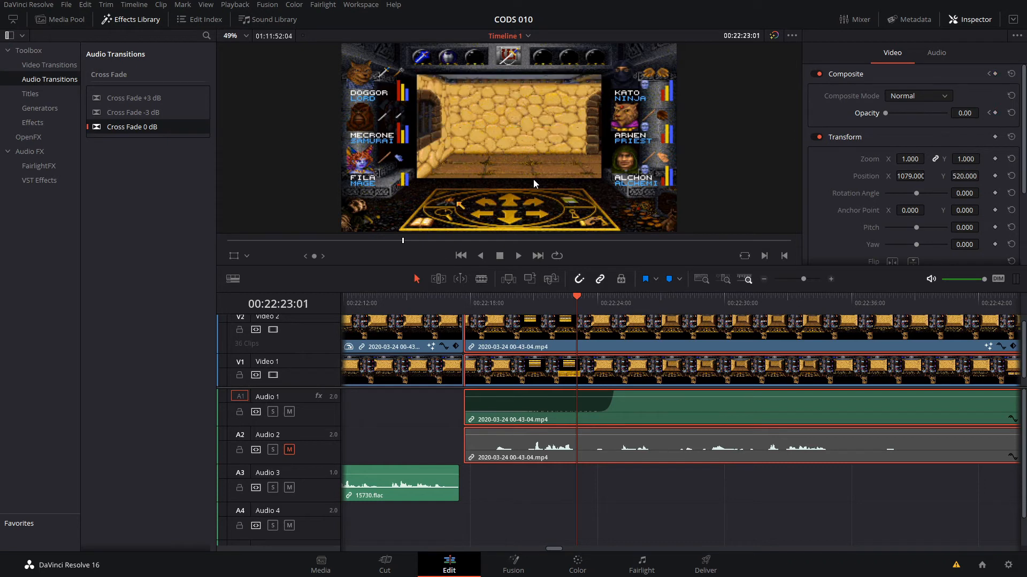
click(996, 112)
drag(885, 113, 956, 121)
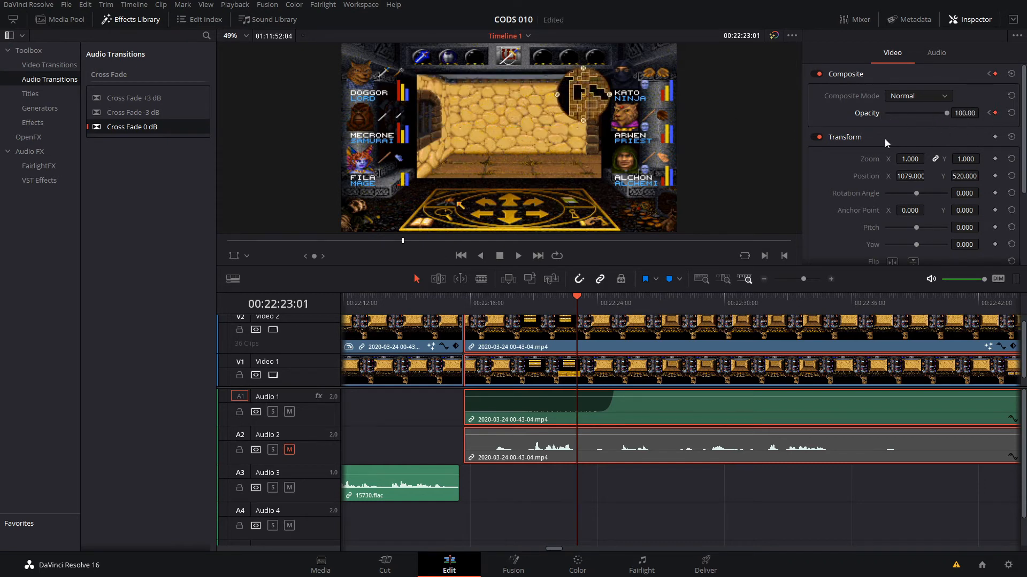
key(ctrl+s)
Step: Play from 00:22:13:26 to about 00:22:35 to review the narration, audio fade-in and map overlay changes
click(498, 302)
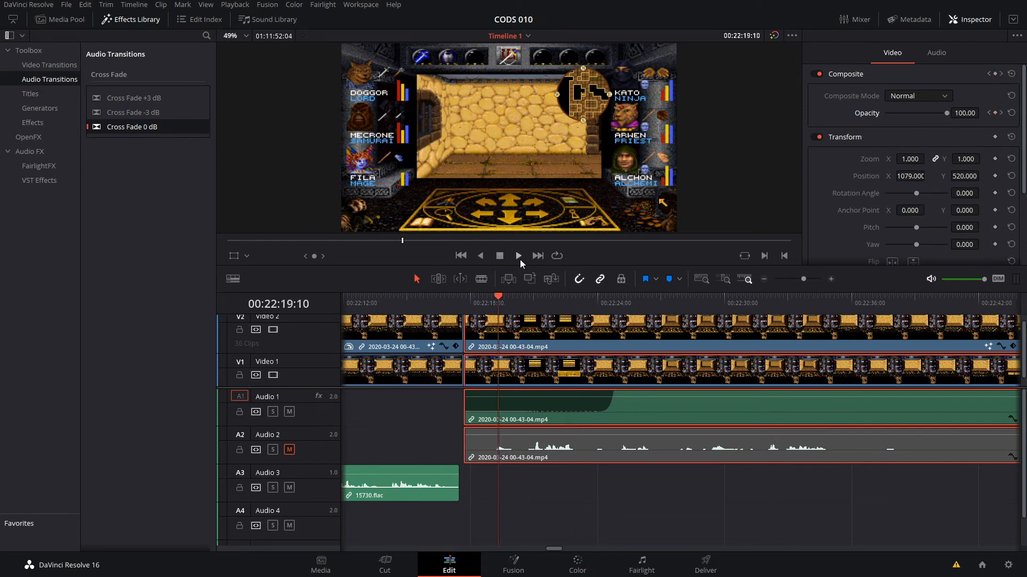
click(383, 302)
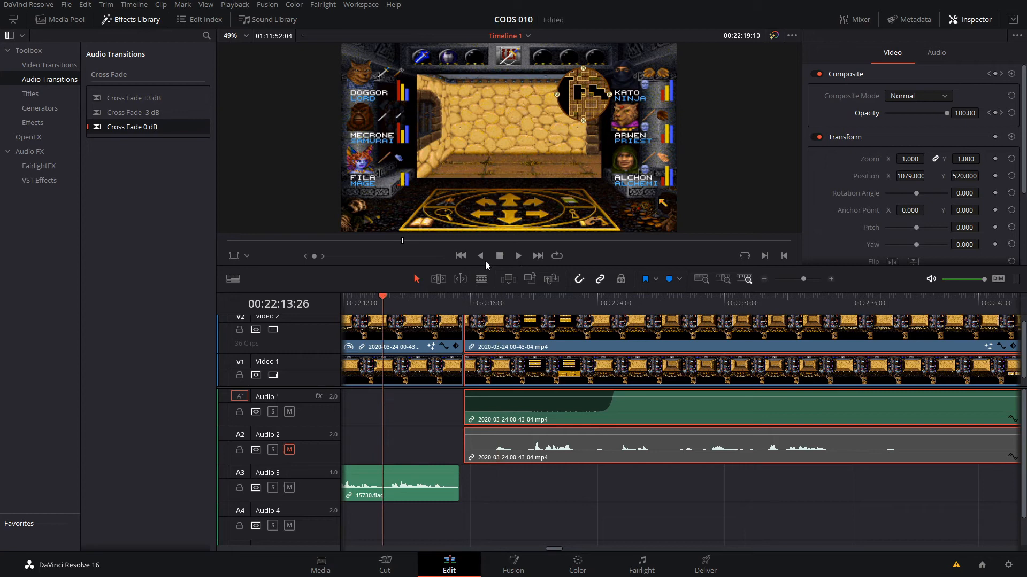
click(519, 256)
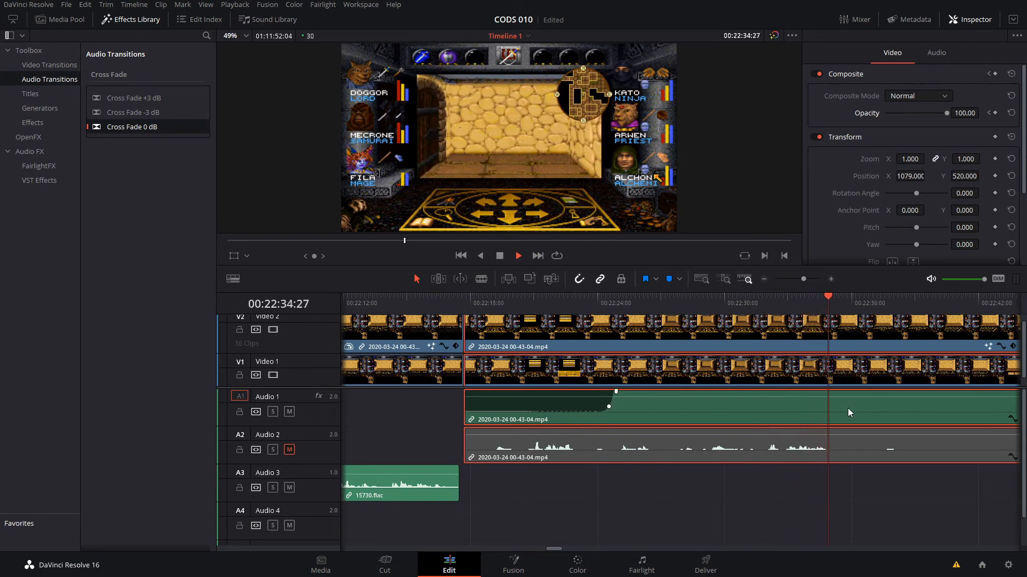
click(500, 255)
Step: Split the Video 1 and Video 2 clips with their linked audio at 00:22:35:02 using the blade tool
drag(823, 298, 847, 298)
key(Left)
key(Left)
key(Left)
key(Left)
key(Left)
key(Left)
key(Left)
key(Left)
key(Left)
key(Left)
key(Left)
key(Left)
key(Left)
key(Left)
key(Left)
key(Left)
key(Left)
key(Left)
key(Left)
key(Left)
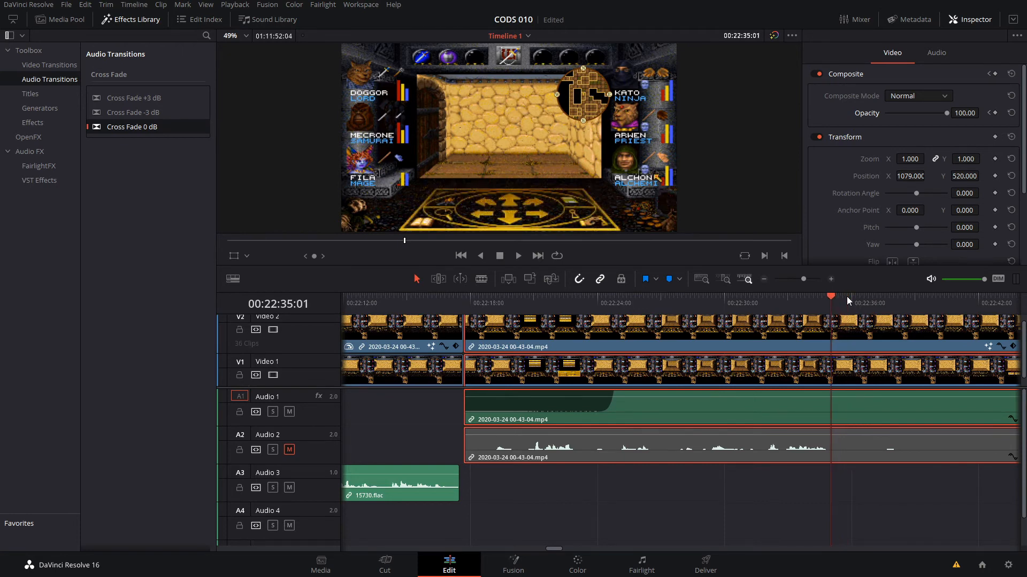
key(Left)
key(Right)
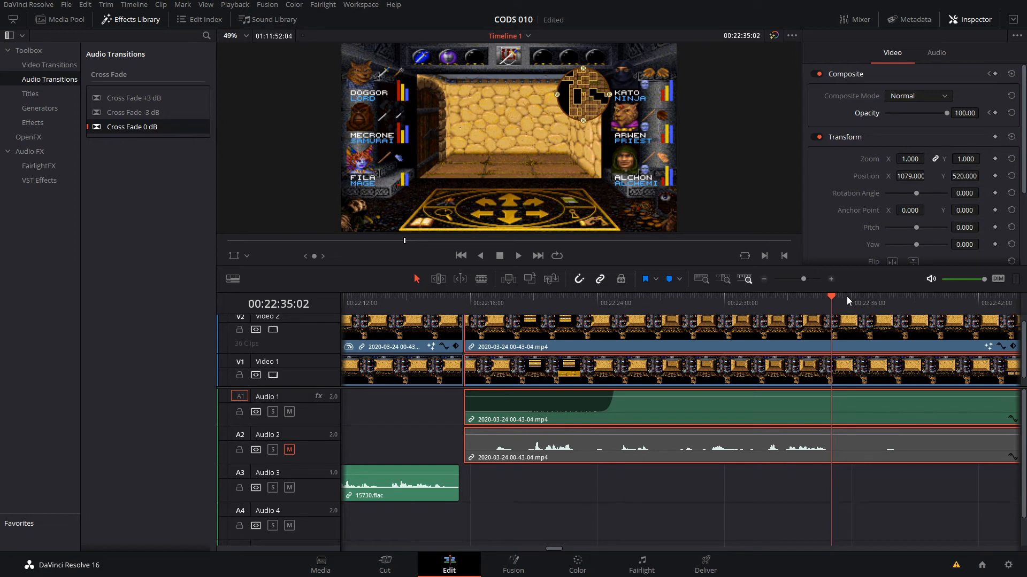
click(482, 279)
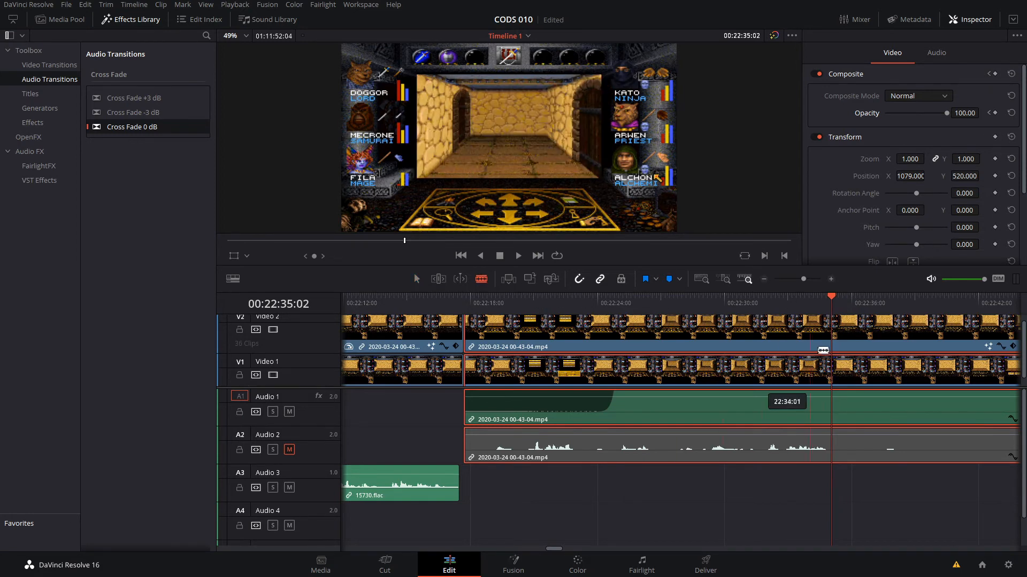
click(831, 345)
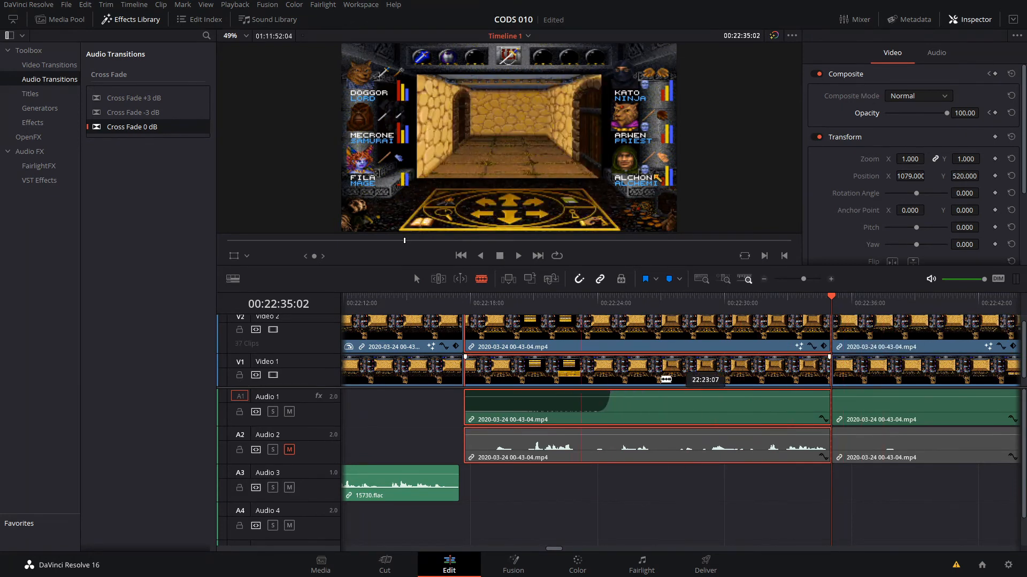
Step: Play the footage after the split, return to selection mode and replay the message text from 00:22:40:19
click(518, 257)
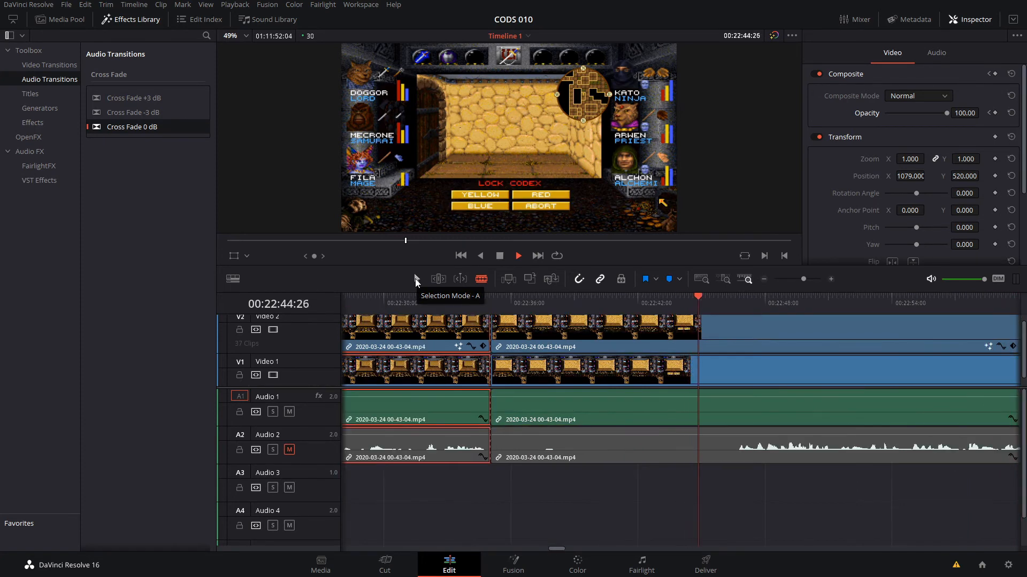
click(499, 261)
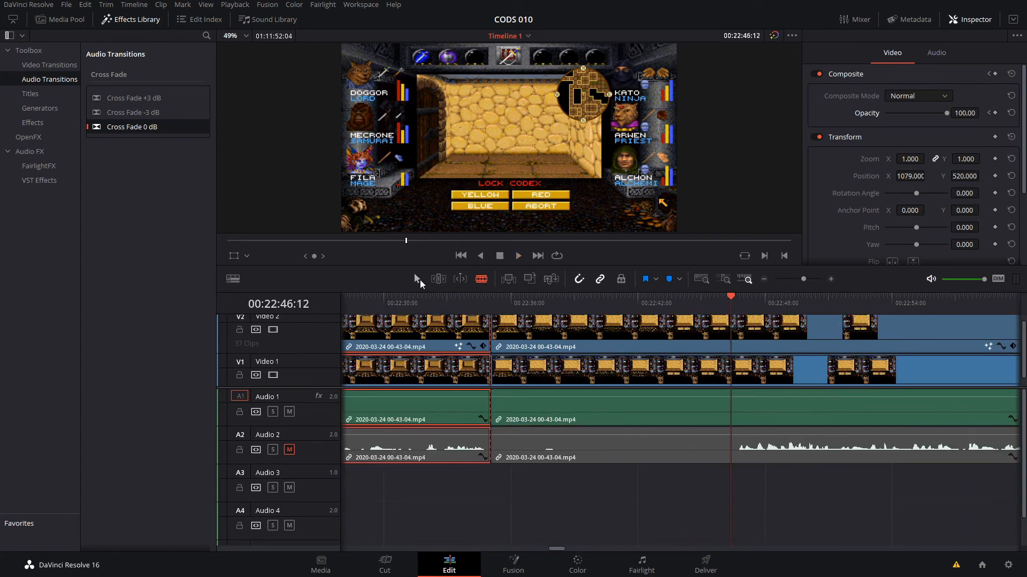
click(583, 300)
drag(584, 303, 609, 300)
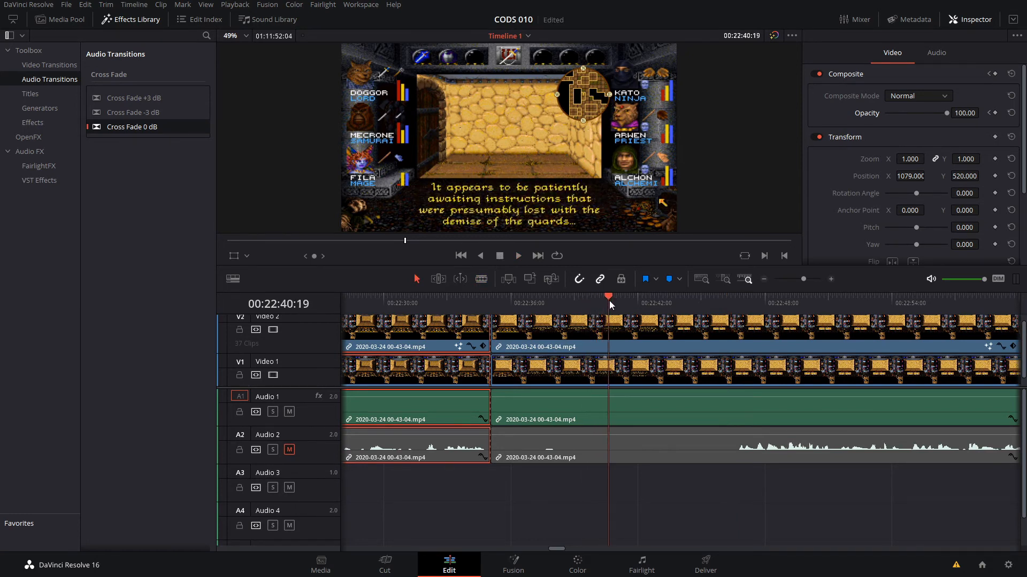
key(space)
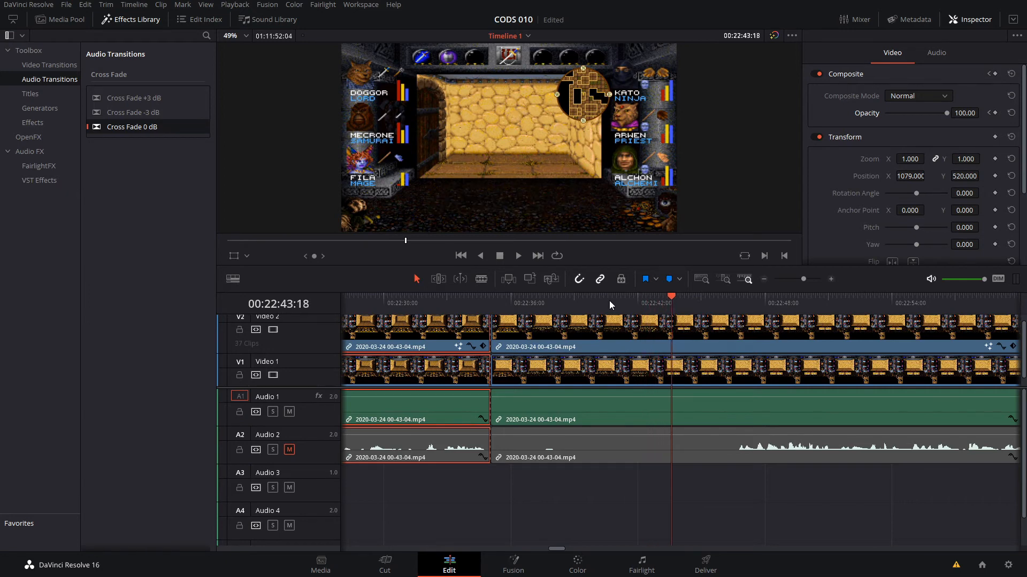
Step: Split the Video 1 and Video 2 clips with their linked audio at 00:22:43:21, just before the LOCK CODEX menu appears
key(Left)
key(Left)
key(Left)
key(Left)
key(Left)
key(Left)
key(Left)
key(Left)
key(Left)
key(Left)
key(Left)
key(Left)
key(Left)
key(Right)
key(Right)
key(Right)
key(Right)
key(Right)
key(Right)
key(Right)
key(Right)
key(Right)
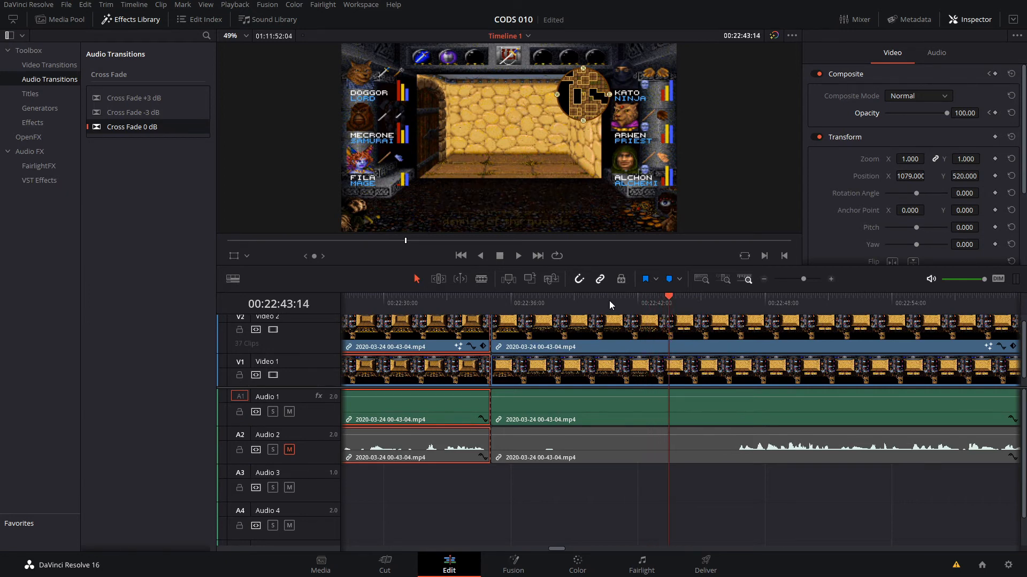
key(Right)
key(Right)
key(Right)
key(Right)
key(Right)
key(Right)
key(Right)
key(Right)
key(Right)
key(Right)
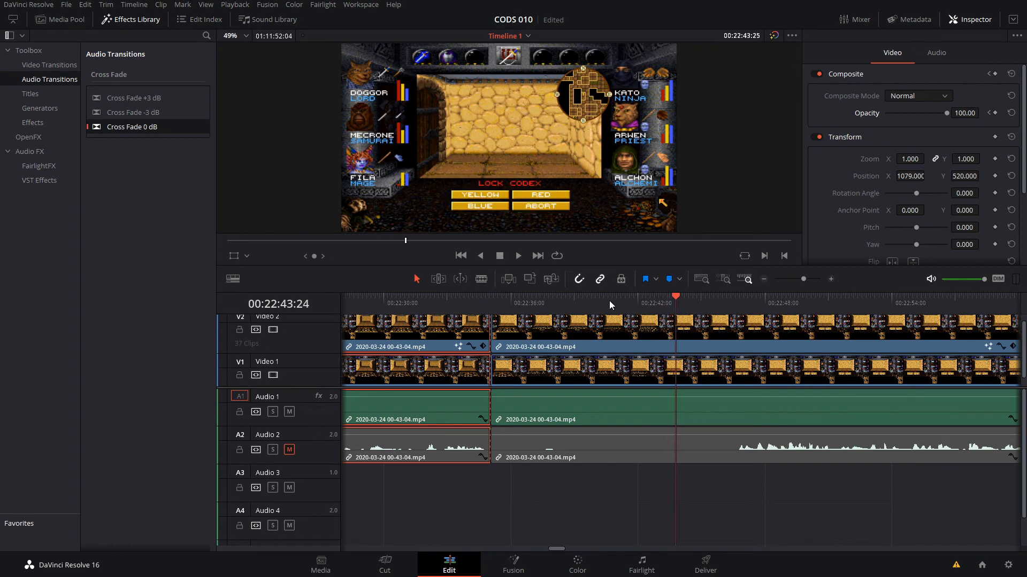
key(Right)
key(Right)
key(Right)
key(Right)
key(Right)
key(Left)
key(Left)
key(Left)
key(Left)
key(Left)
key(Left)
key(Left)
key(Left)
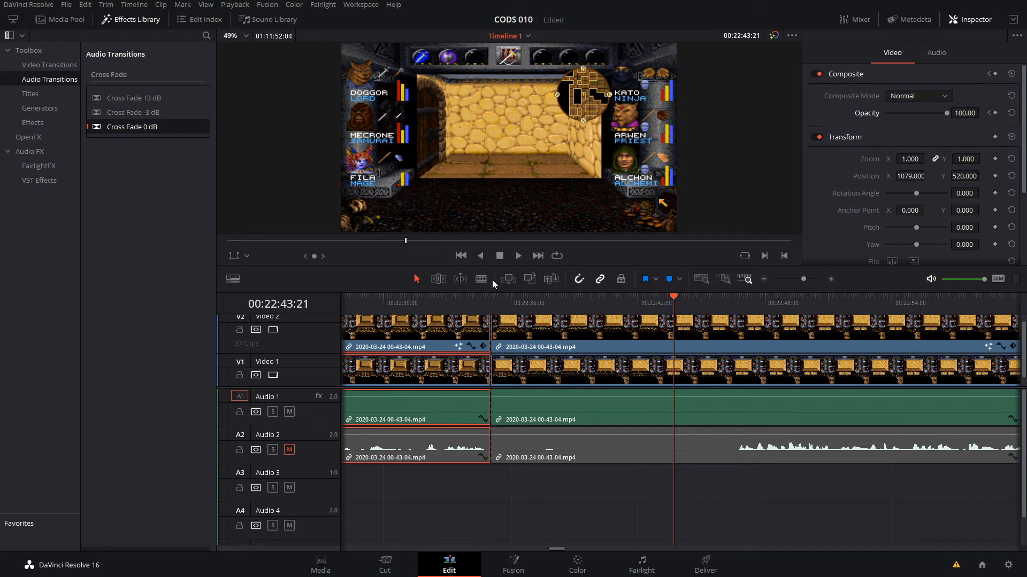
key(ctrl+b)
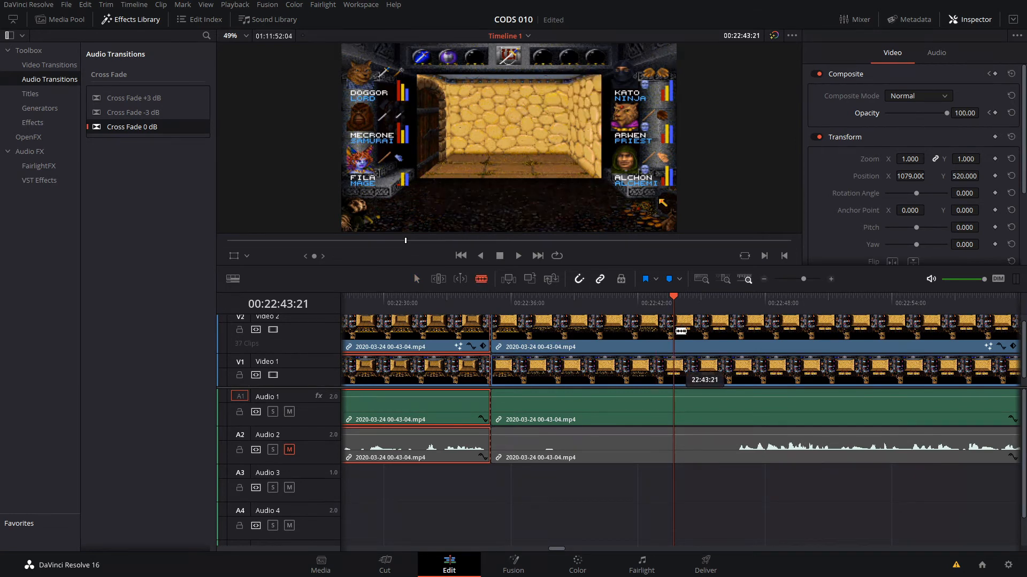
click(417, 279)
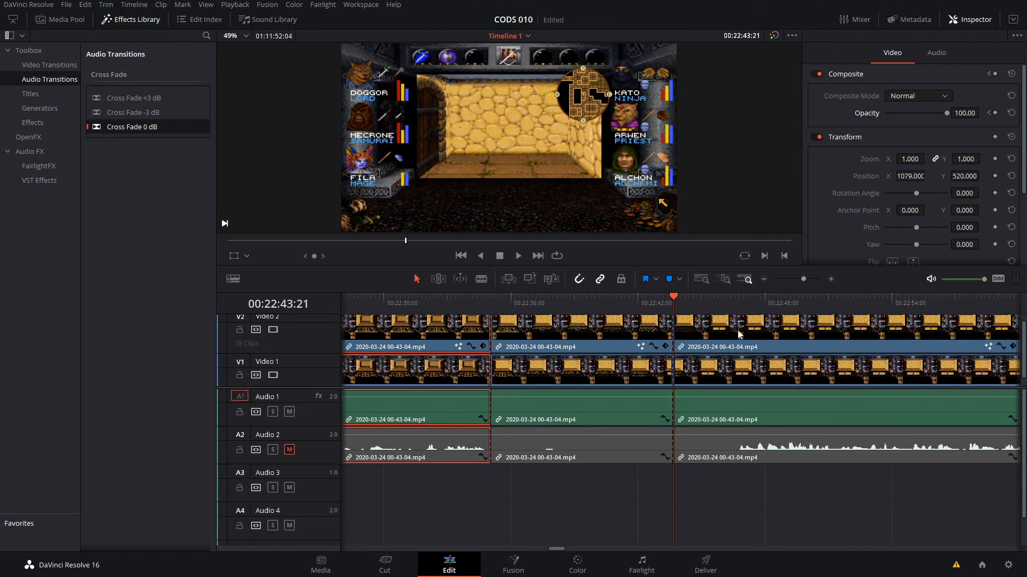
Step: Move the footage after the new split about 7 seconds later, leaving a gap behind the message text segment
drag(740, 333, 883, 329)
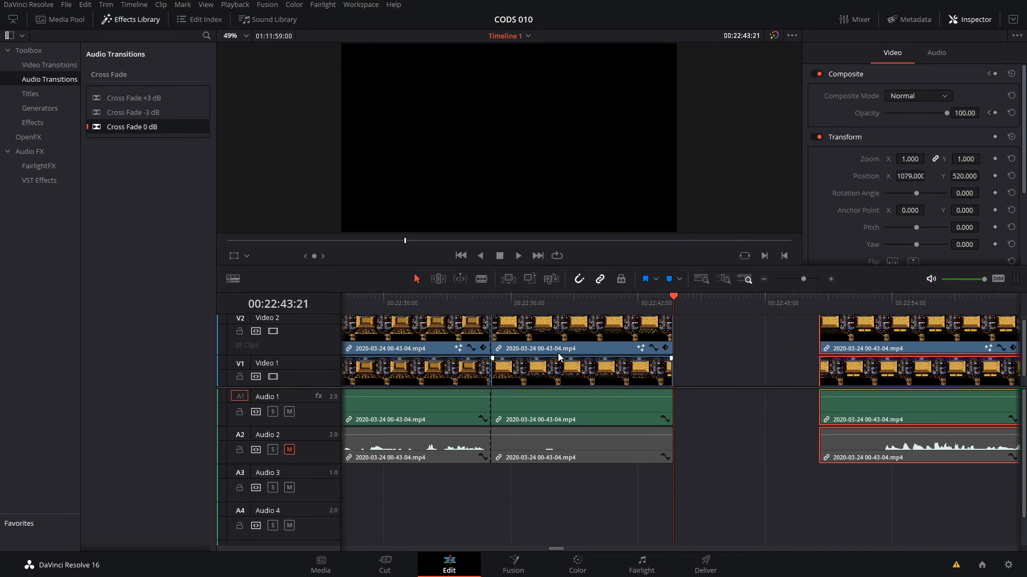
click(514, 298)
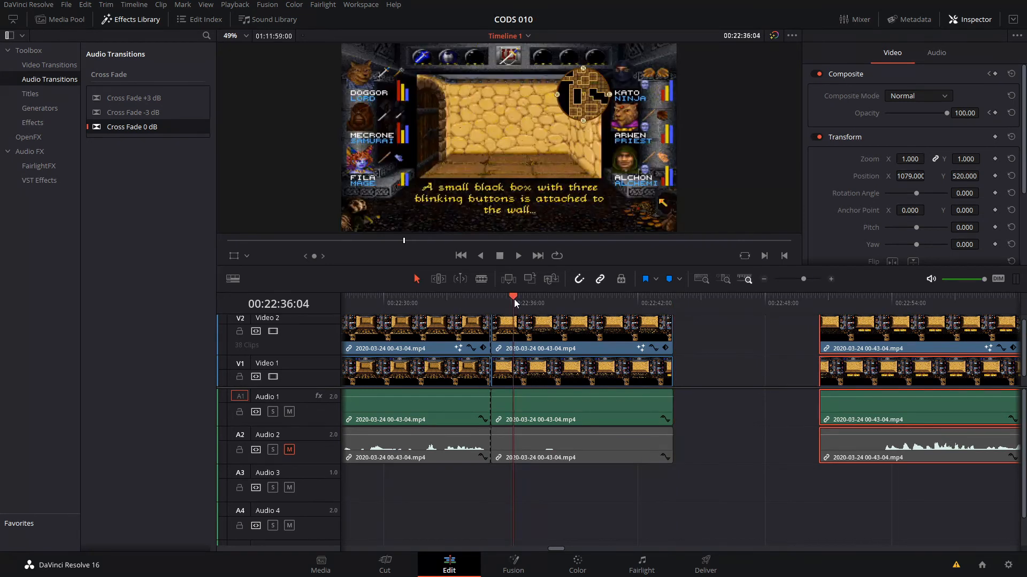
click(727, 463)
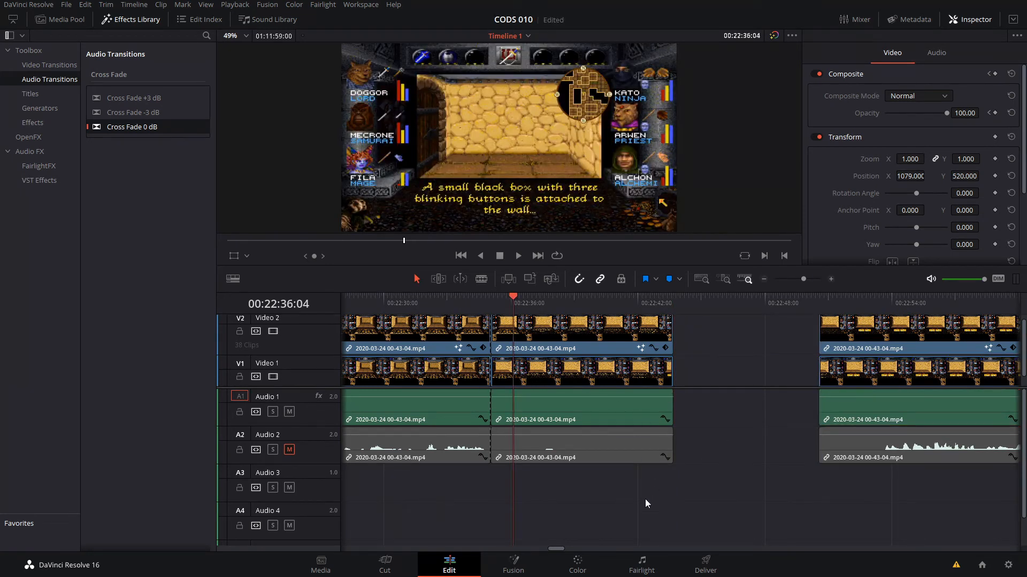
Step: Unlink the message text segment between the two splits and delete its Audio 1 and Audio 2 clips
drag(645, 504, 574, 402)
right_click(574, 403)
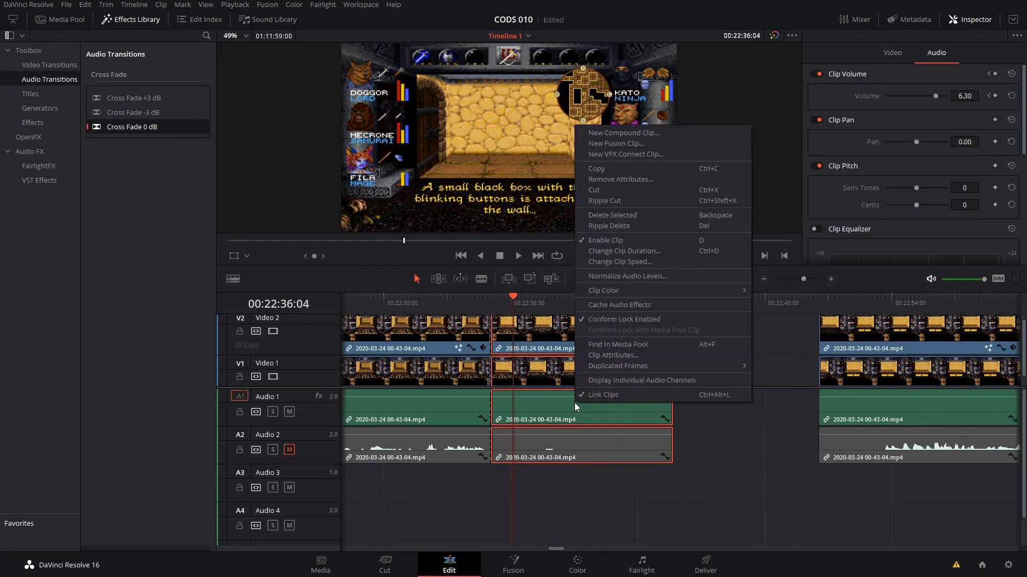
click(628, 394)
drag(690, 499, 594, 409)
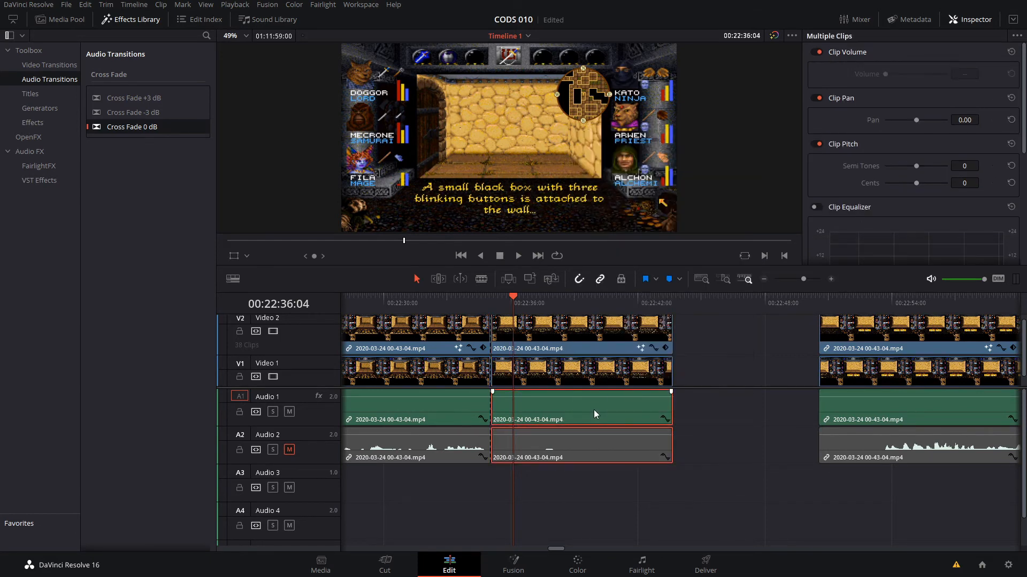
key(Delete)
Step: Link the remaining Video 1 and Video 2 clips of the message text segment together
drag(694, 438, 570, 331)
right_click(570, 332)
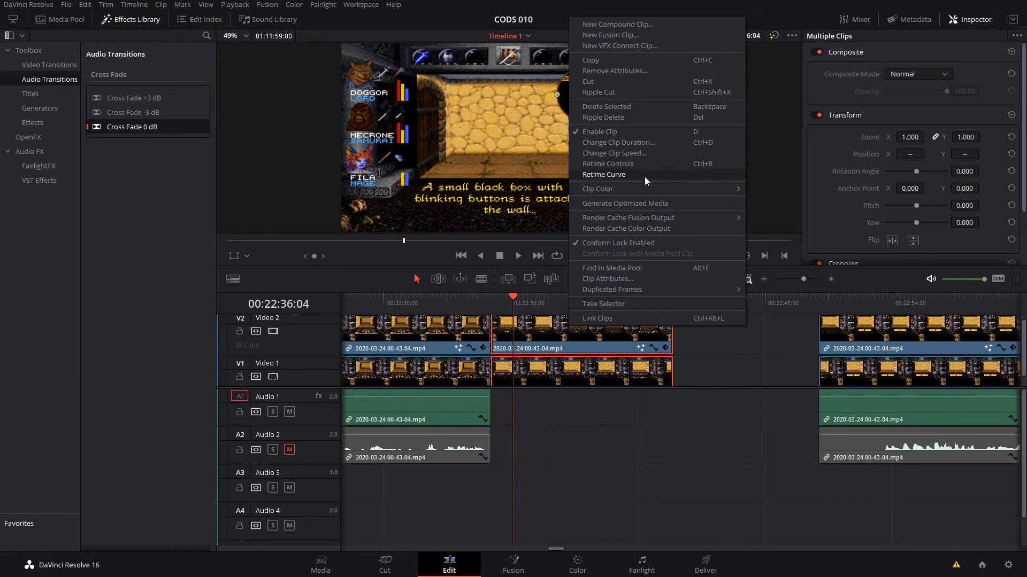
click(618, 318)
Step: Show the Retime Curve of the segment's Video 1 clip and add retime keyframes at its start and end
scroll(695, 319, down, 1)
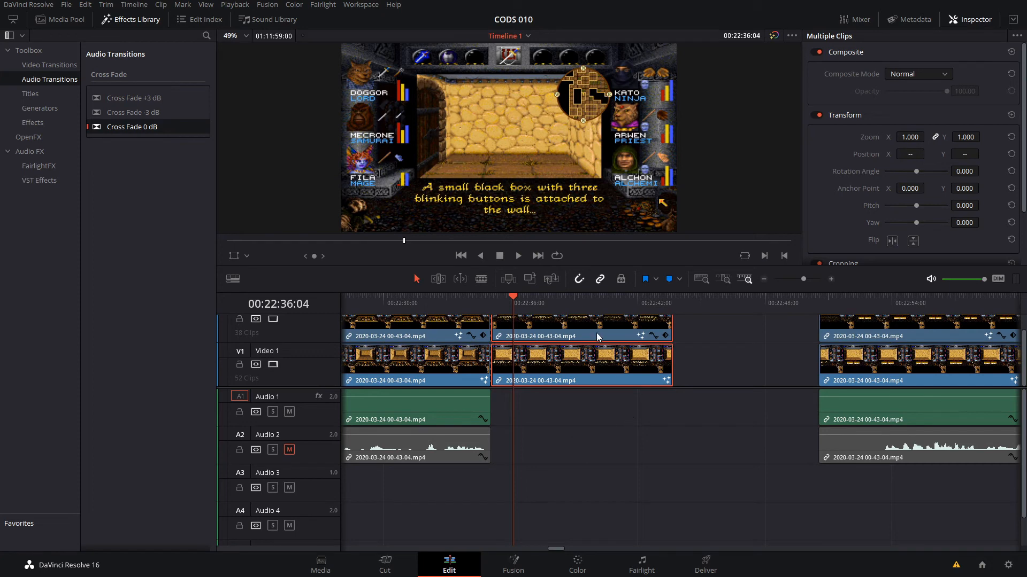
right_click(580, 369)
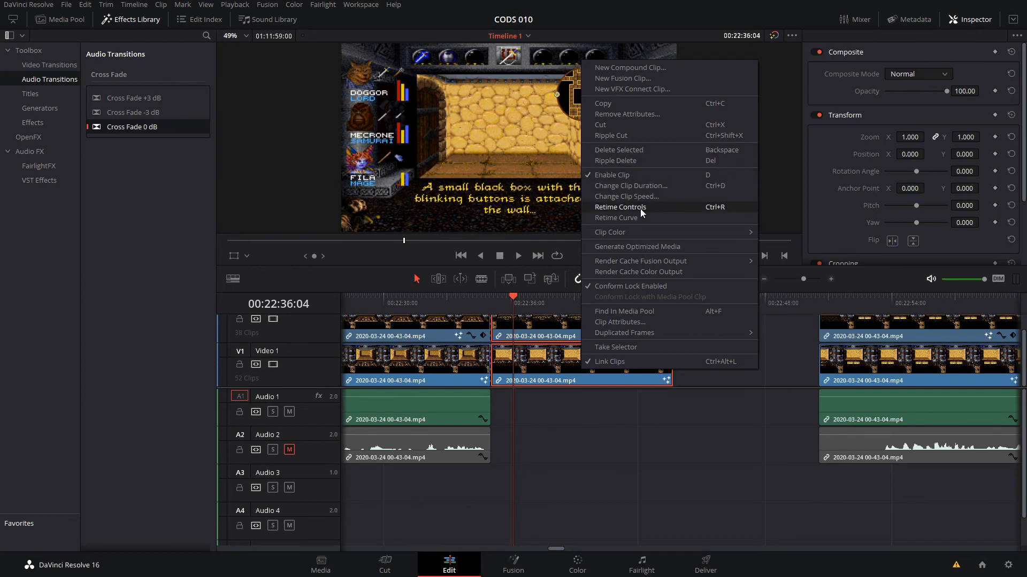
click(615, 217)
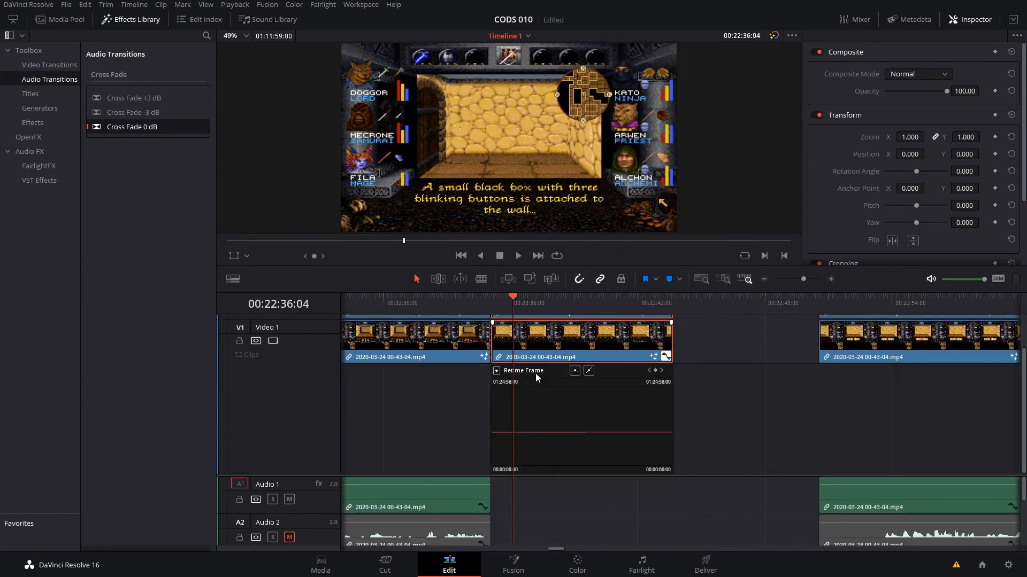
click(505, 299)
drag(502, 297, 492, 297)
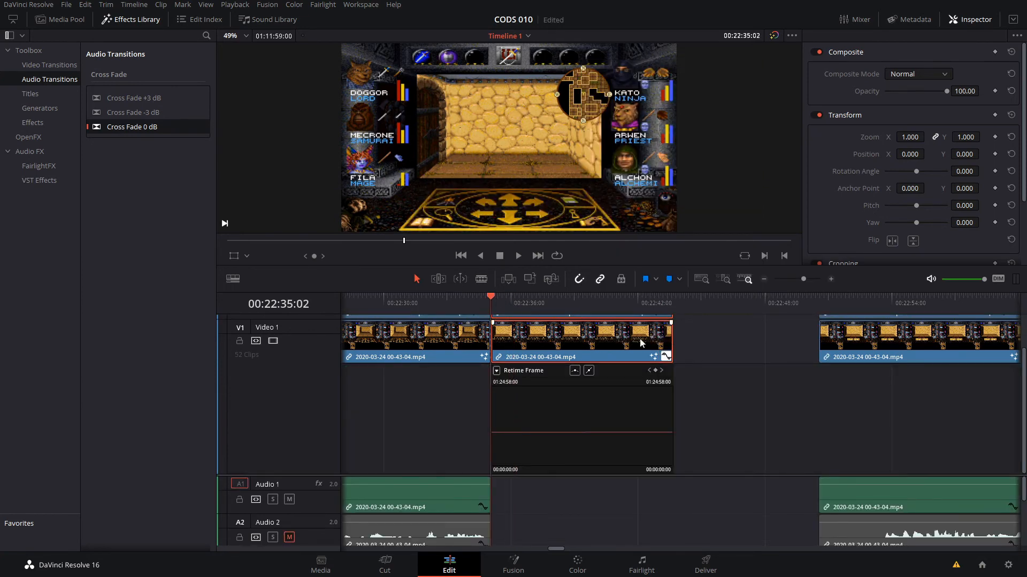
click(656, 370)
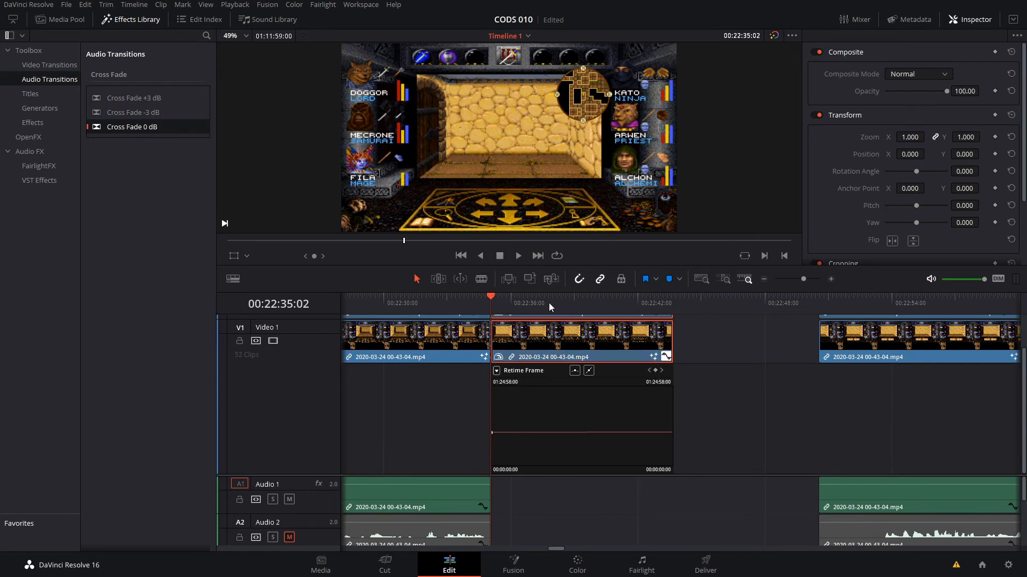
click(667, 300)
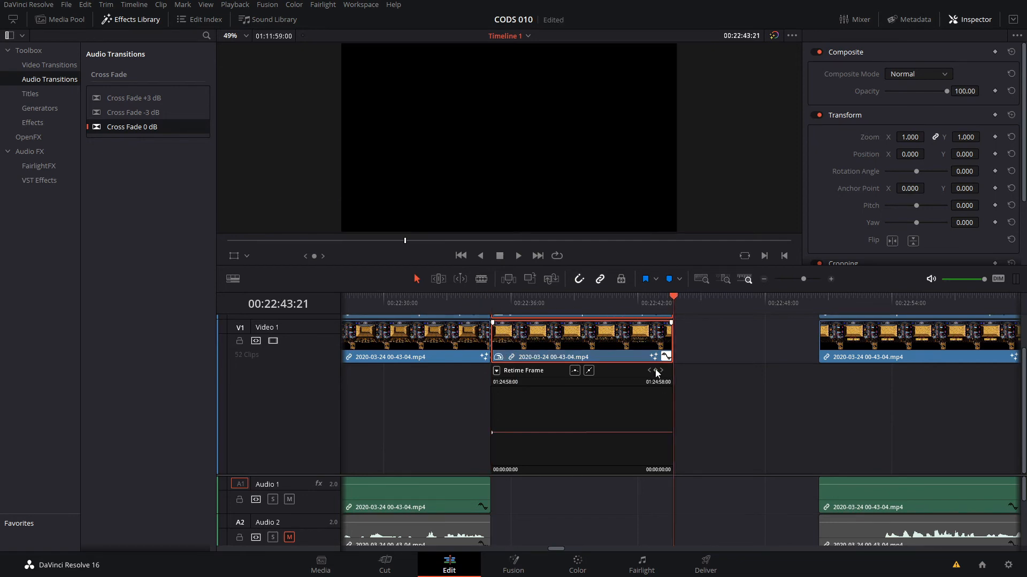
Step: Play through the message text and add a retime keyframe at 00:22:35:26, where the first message is fully shown
drag(673, 300, 513, 303)
key(space)
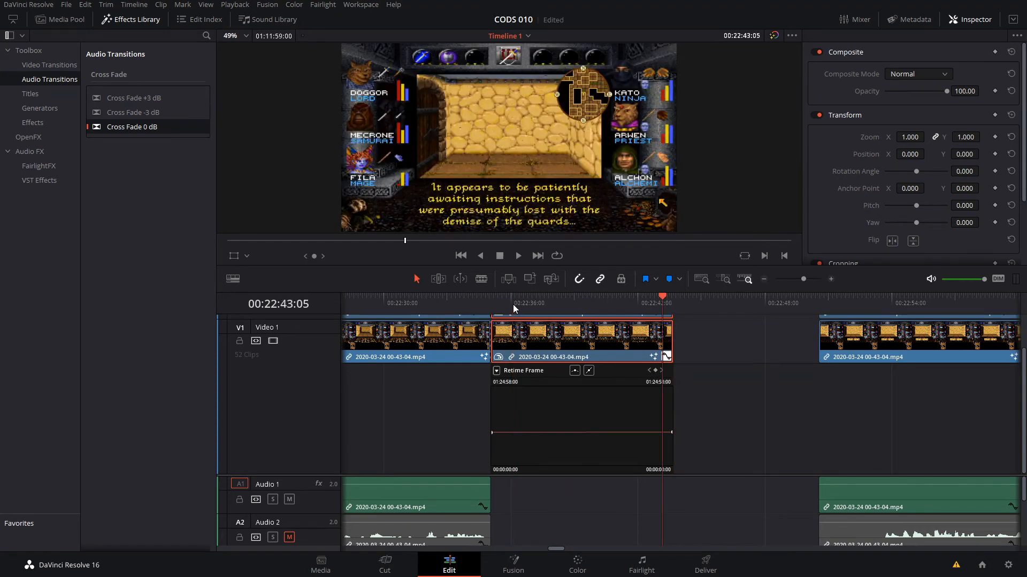
key(Left)
key(Left)
key(Left)
key(Left)
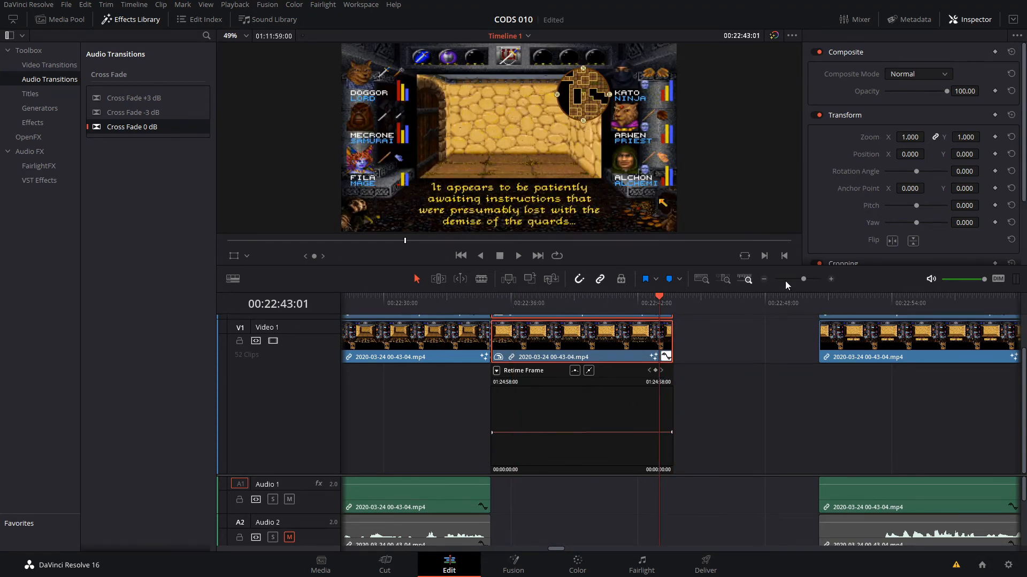
drag(803, 281, 804, 277)
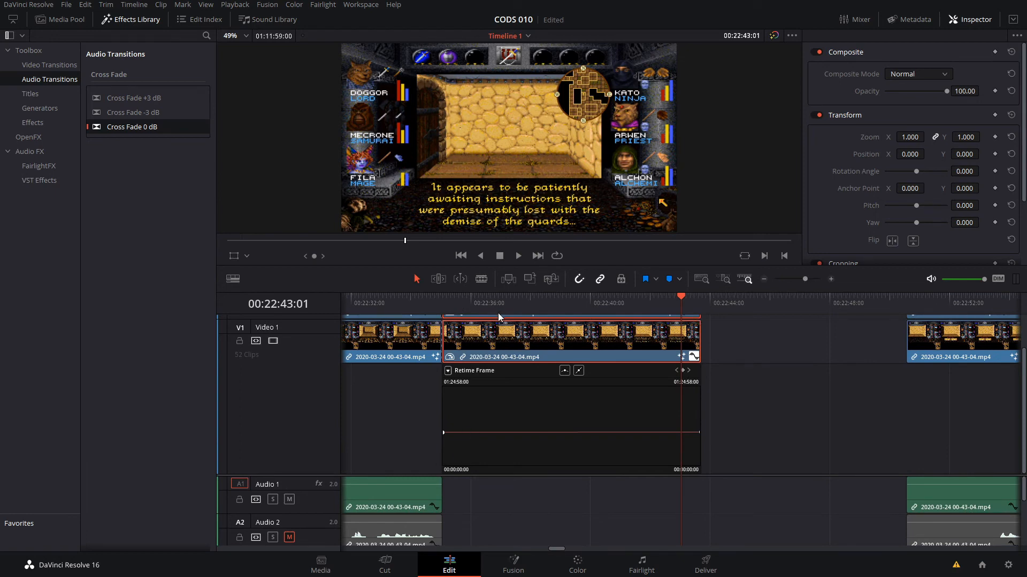
click(467, 300)
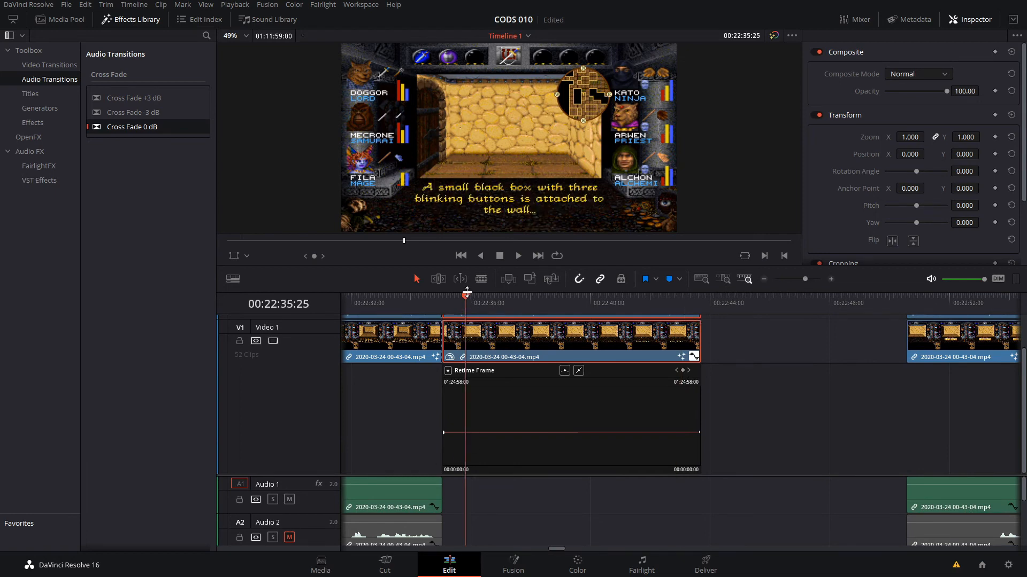
drag(466, 292, 466, 293)
click(678, 369)
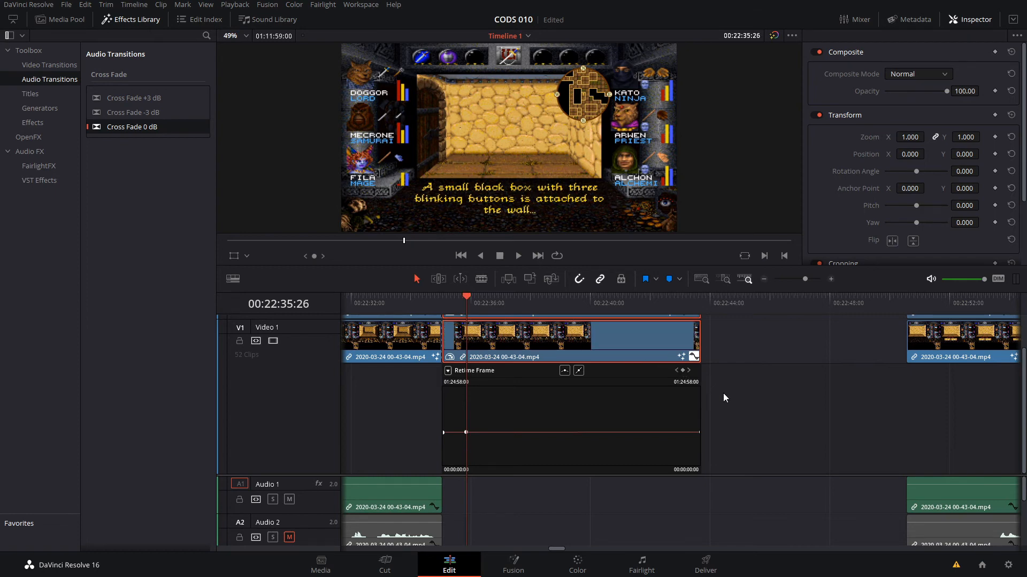
Step: Find the end of the first message and add a retime keyframe there, at about 00:22:39:22
key(space)
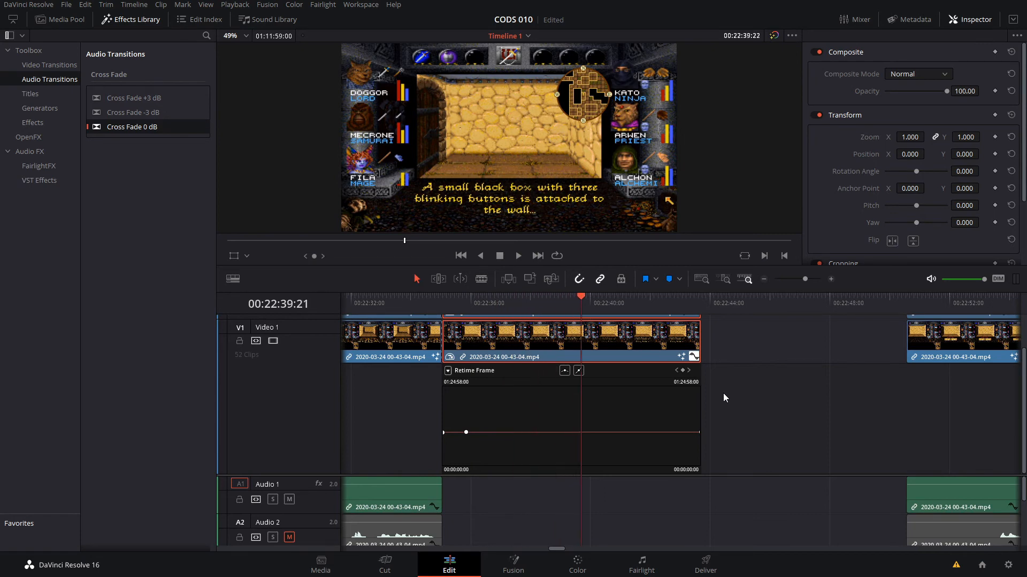
key(Left)
key(Left)
key(Left)
key(Left)
key(Left)
key(Left)
key(Left)
key(Left)
key(Right)
key(Right)
key(Right)
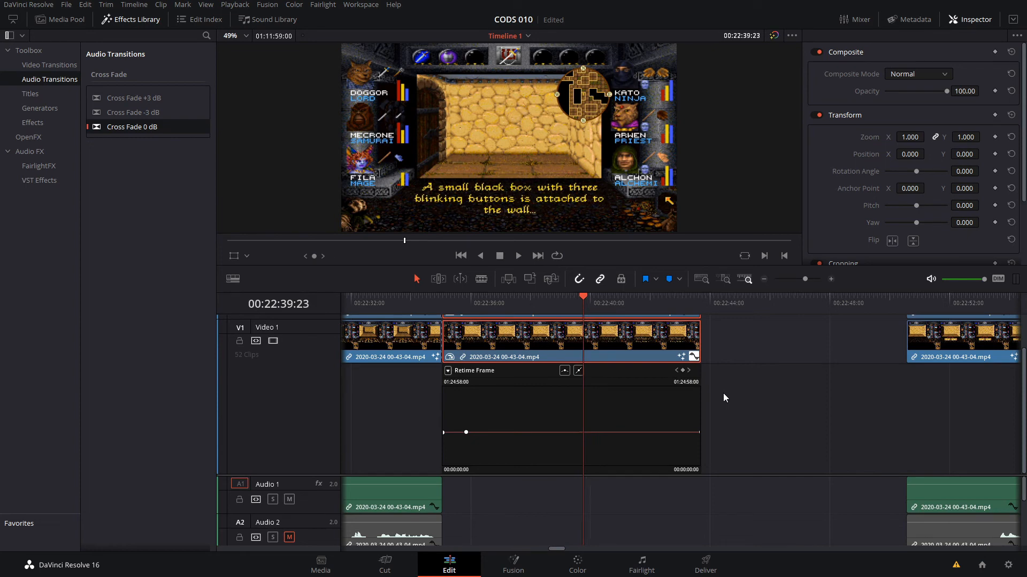
key(Left)
key(Left)
key(Right)
Step: Add a retime keyframe at about 00:22:40:05, where the second message has finished appearing
key(Right)
key(Right)
key(Right)
key(Right)
key(Right)
key(Right)
key(Right)
key(Right)
key(Right)
key(Right)
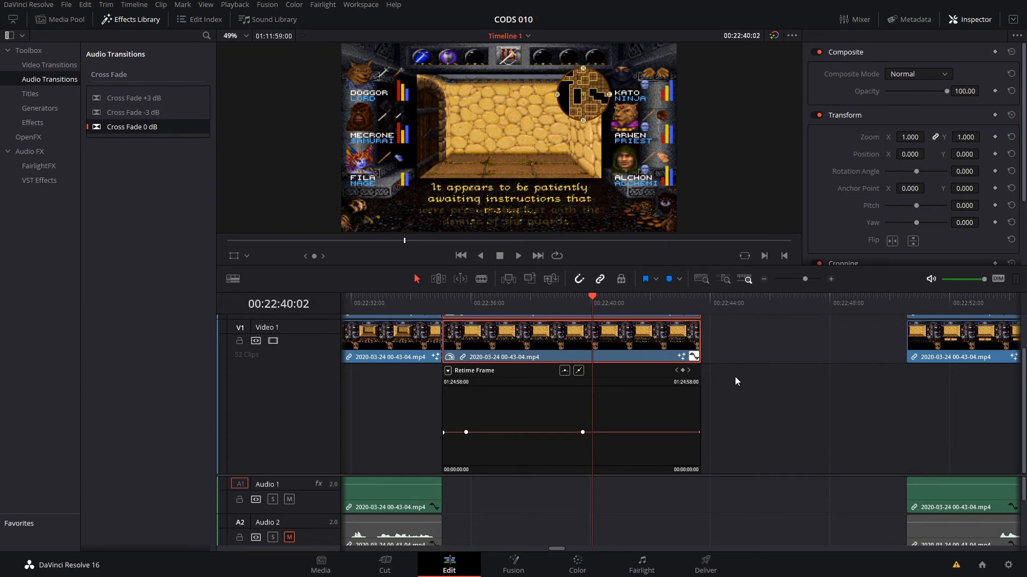
key(Right)
key(Right)
key(Left)
key(Left)
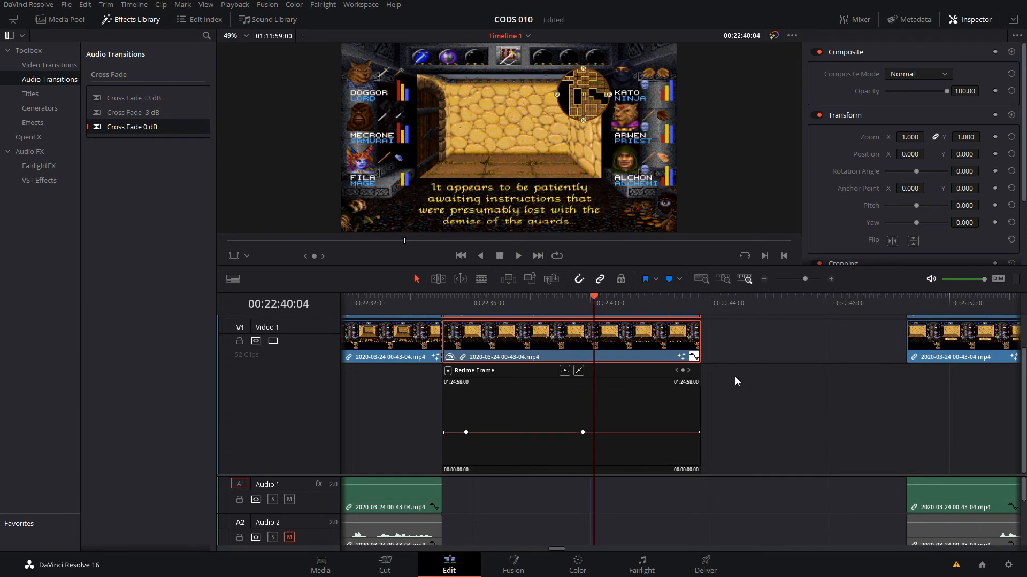
key(Right)
Step: Add a retime keyframe at 00:22:43:05, near the end of the second message, and save the project
key(Right)
key(Right)
key(Right)
key(Right)
key(Right)
key(Right)
key(Right)
key(Right)
key(Right)
key(Right)
key(Right)
key(Right)
key(Right)
key(Right)
key(Right)
key(Right)
key(Right)
key(Right)
key(Right)
key(Right)
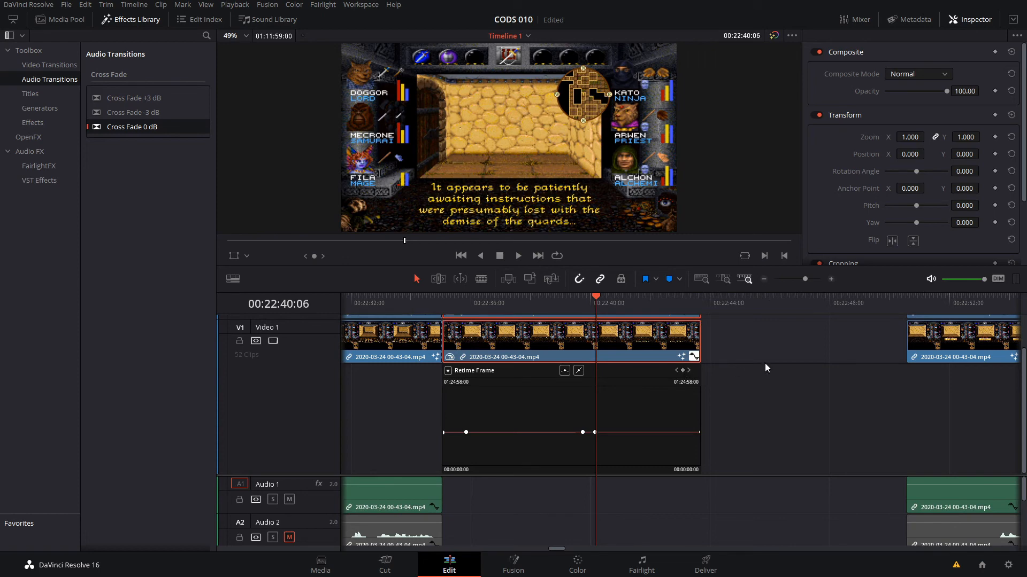
key(Right)
key(Right)
key(Right)
key(Right)
key(Right)
key(Right)
key(Right)
key(Right)
key(Right)
key(Right)
key(Right)
key(Right)
key(Right)
key(Right)
key(Right)
key(Right)
key(Right)
key(Right)
key(Right)
key(Right)
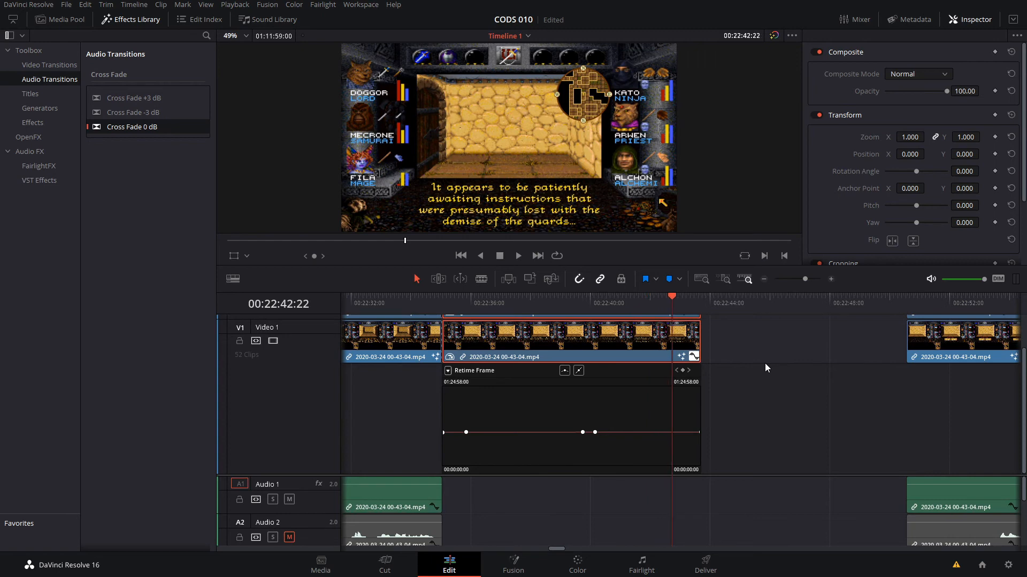
key(space)
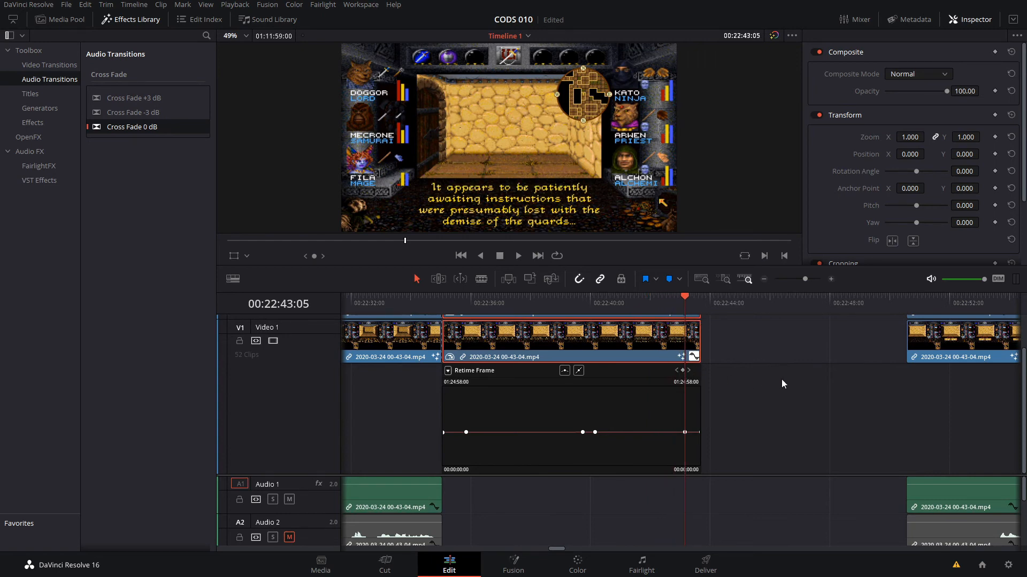
key(ctrl+s)
Step: Switch to the Map Editor and select the locked-door cell at Quadrant 7 (3, 7) on the New City map
drag(1026, 132, 437, 101)
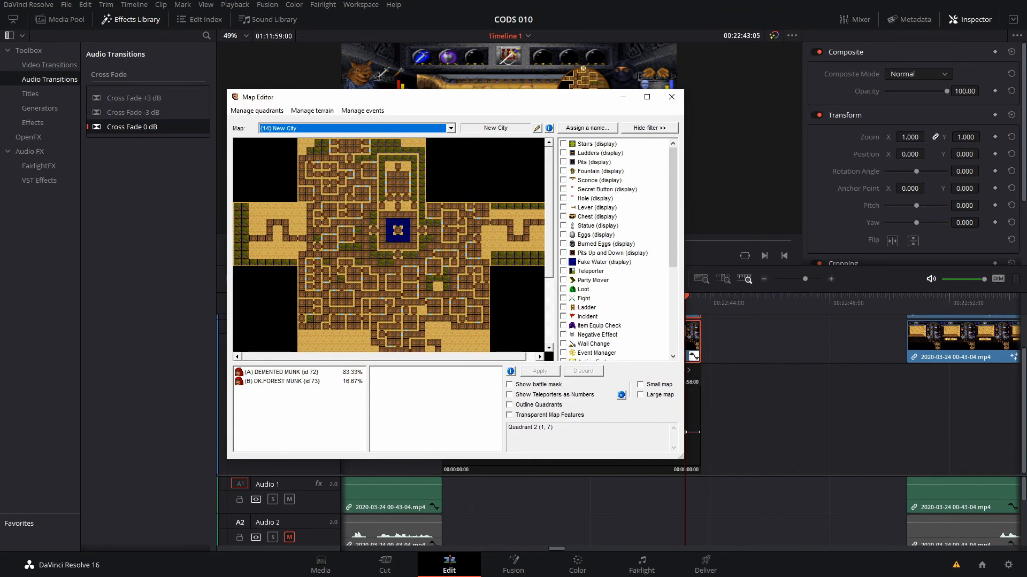
drag(522, 106, 603, 92)
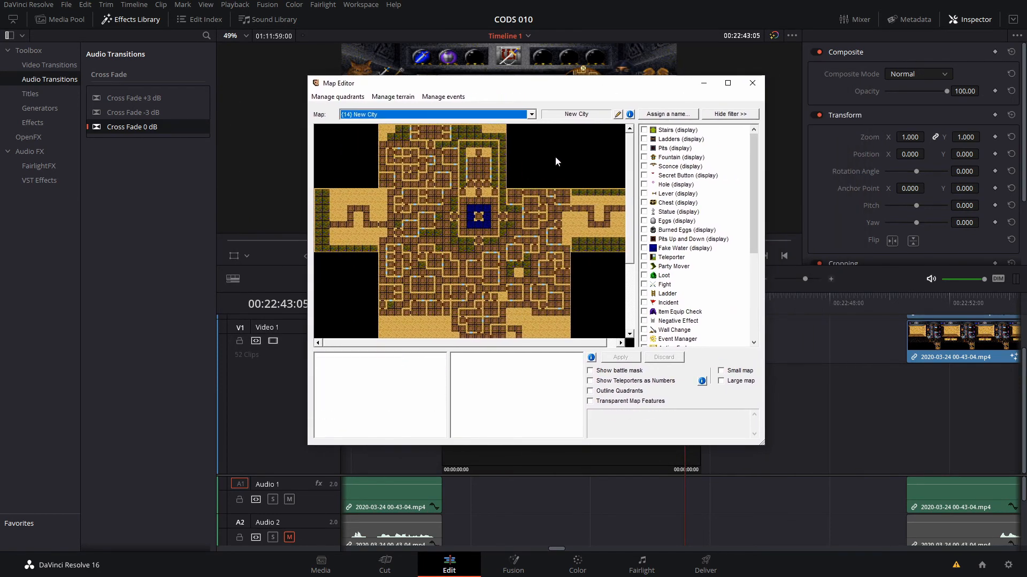
click(407, 258)
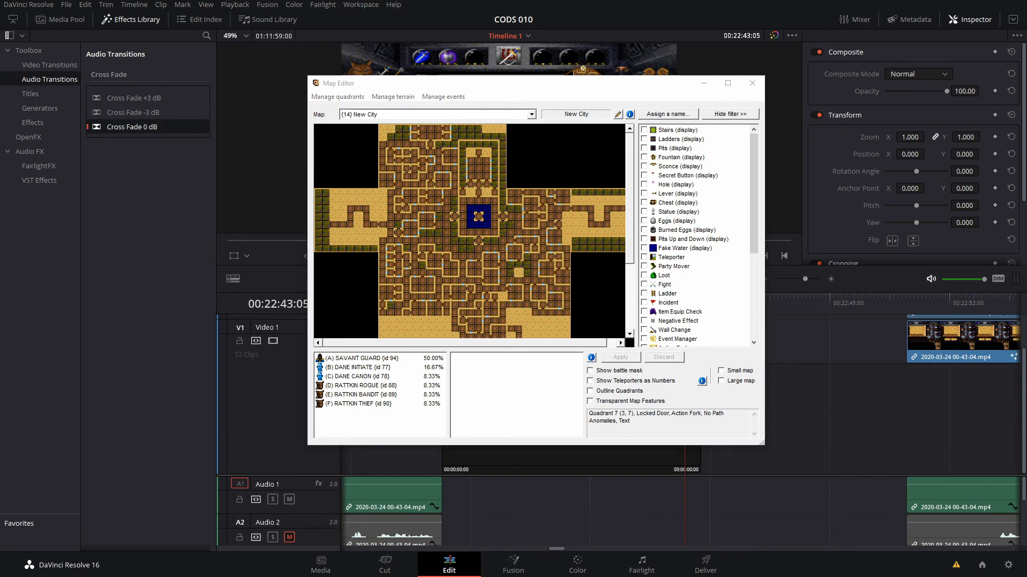
Step: Examine the selected cell's Code Input and text entries in an enlarged Map Cell Properties window
drag(944, 195, 605, 145)
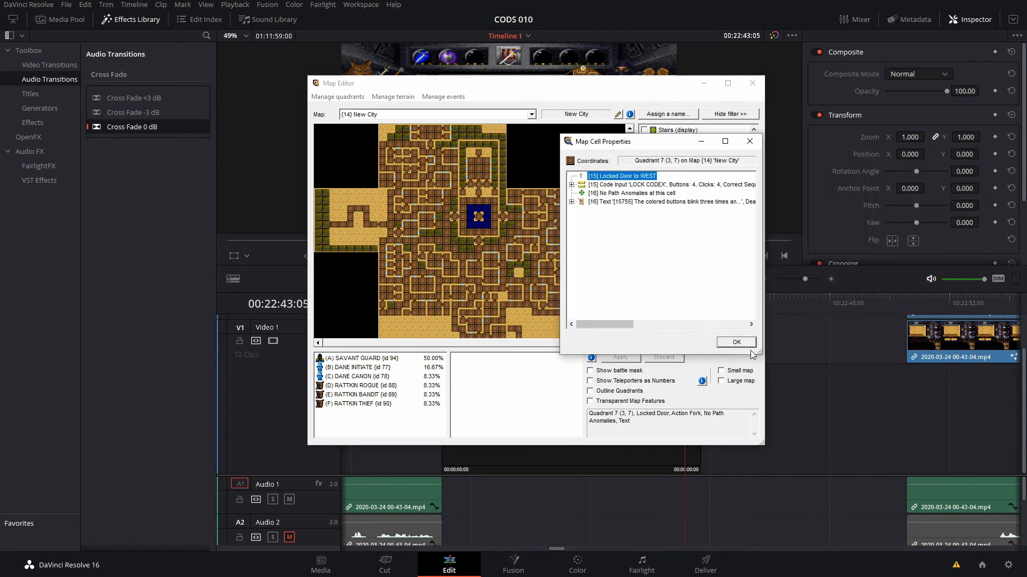
drag(761, 352, 976, 428)
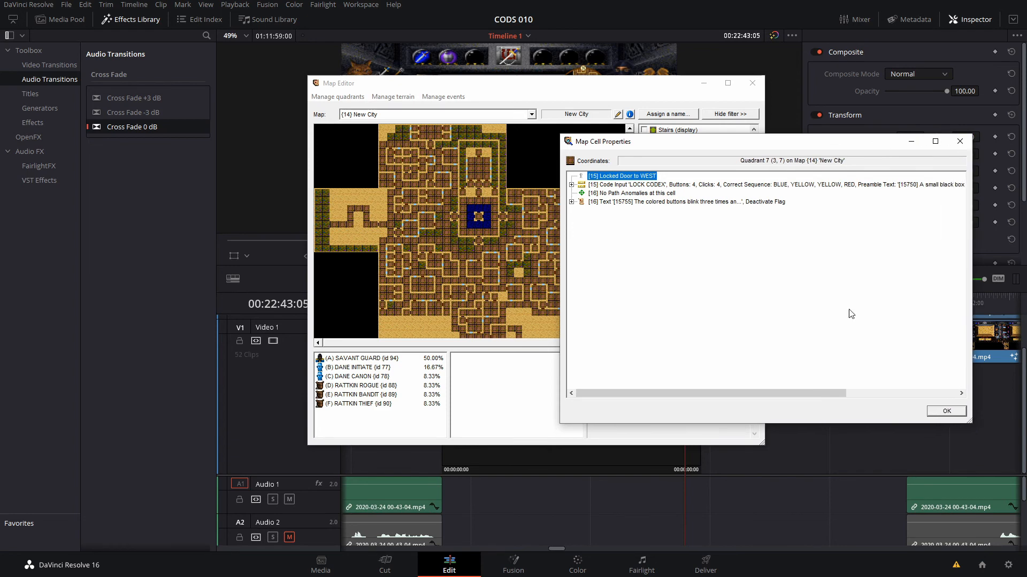
drag(766, 146, 568, 147)
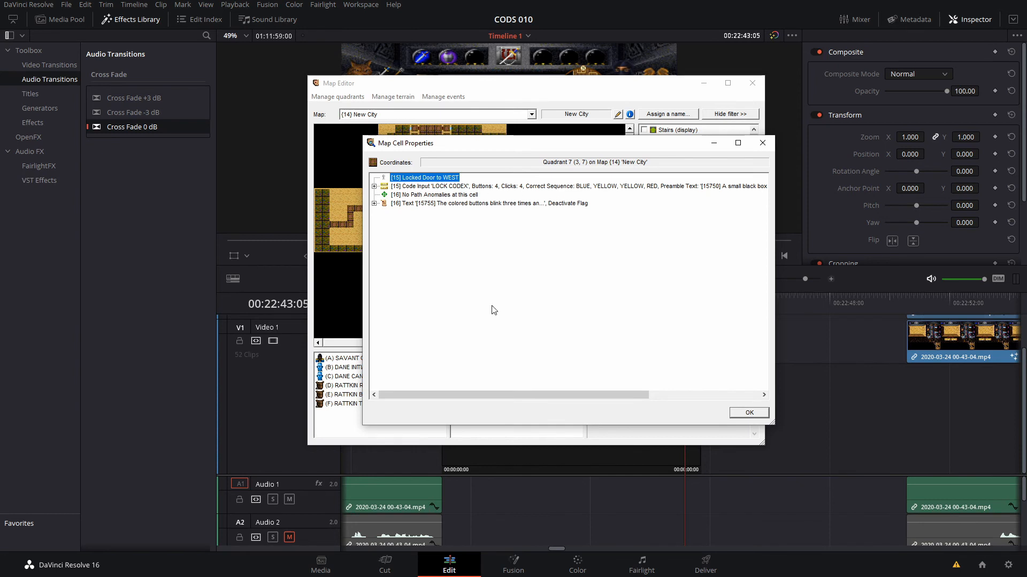
Step: Read the full Code Input entry for the locked door, including its preamble text number and remaining flags, in Map Cell Properties
mouse_move(505, 394)
mouse_down()
mouse_move(523, 392)
mouse_move(501, 388)
mouse_up()
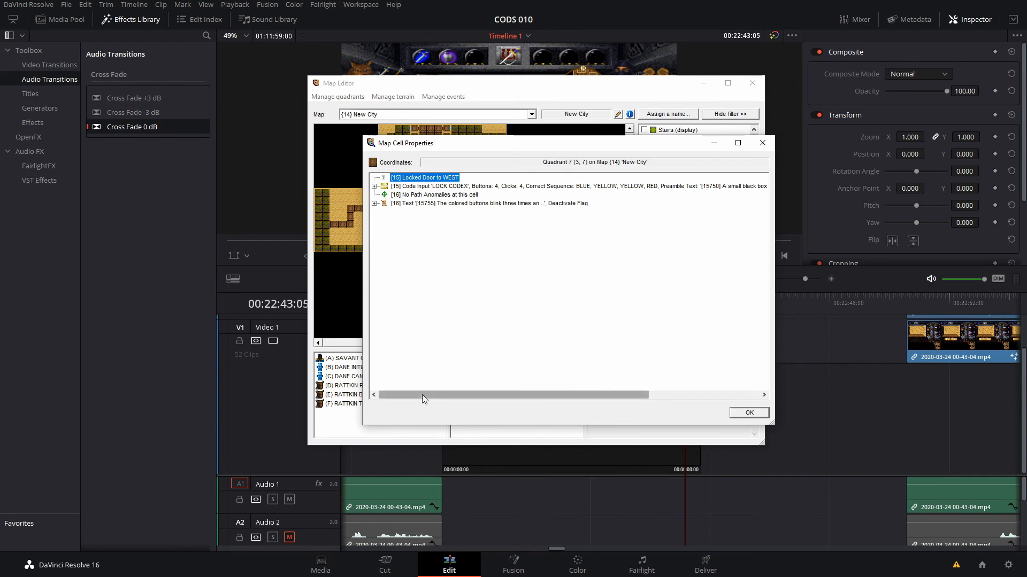
drag(421, 395, 519, 392)
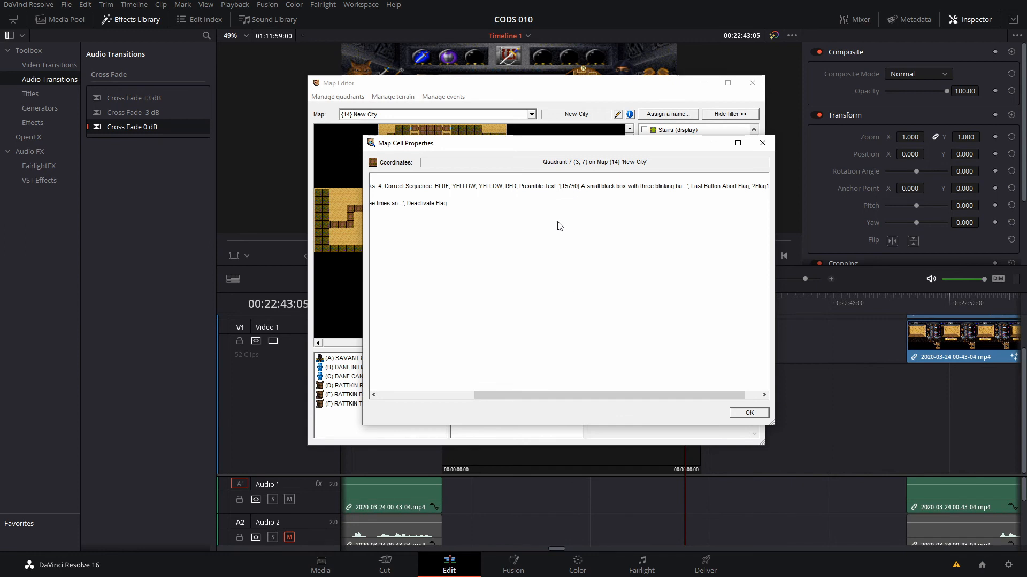
drag(561, 395, 462, 396)
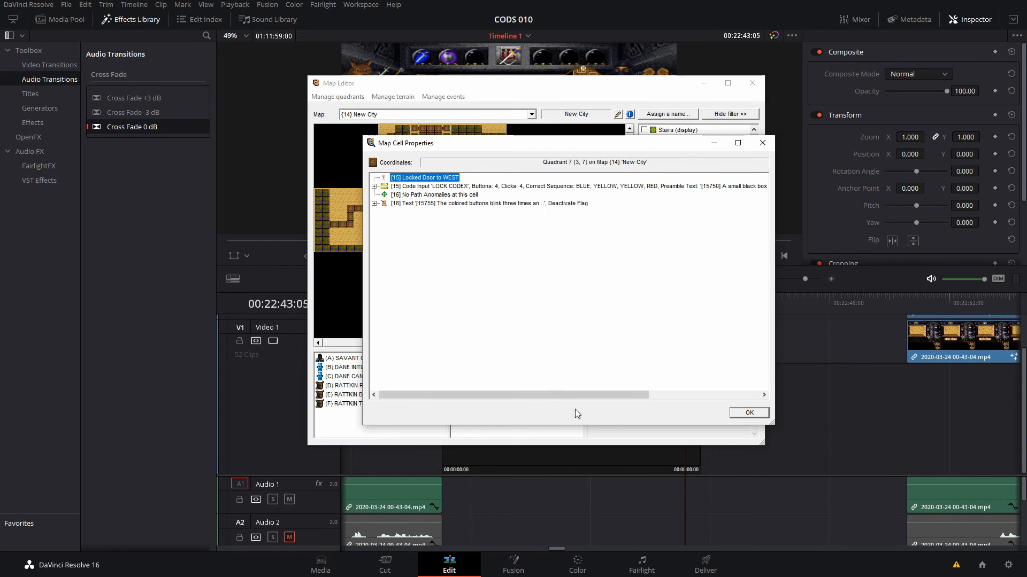
drag(540, 394, 564, 394)
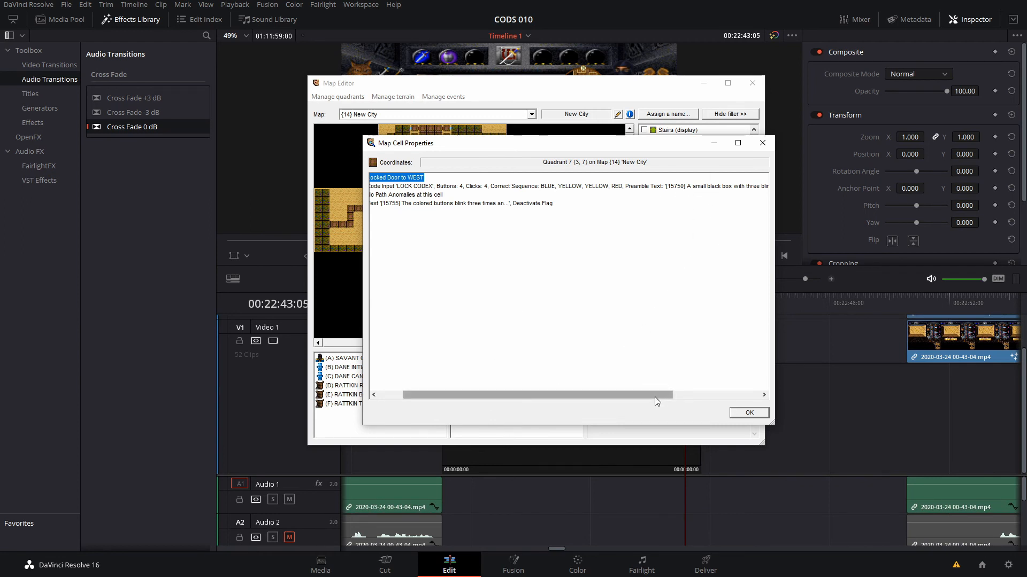
drag(655, 397, 652, 397)
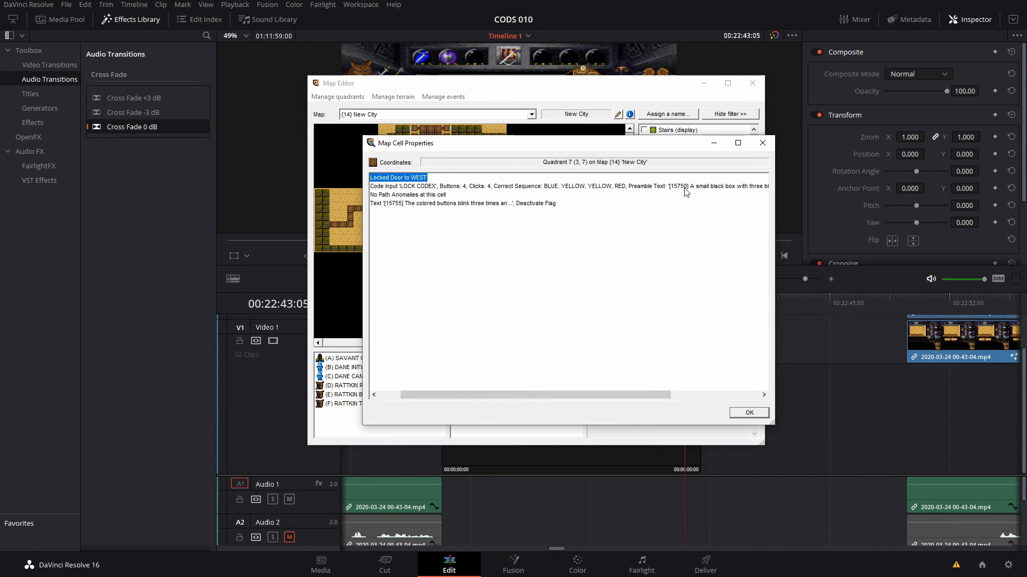
drag(595, 397, 505, 394)
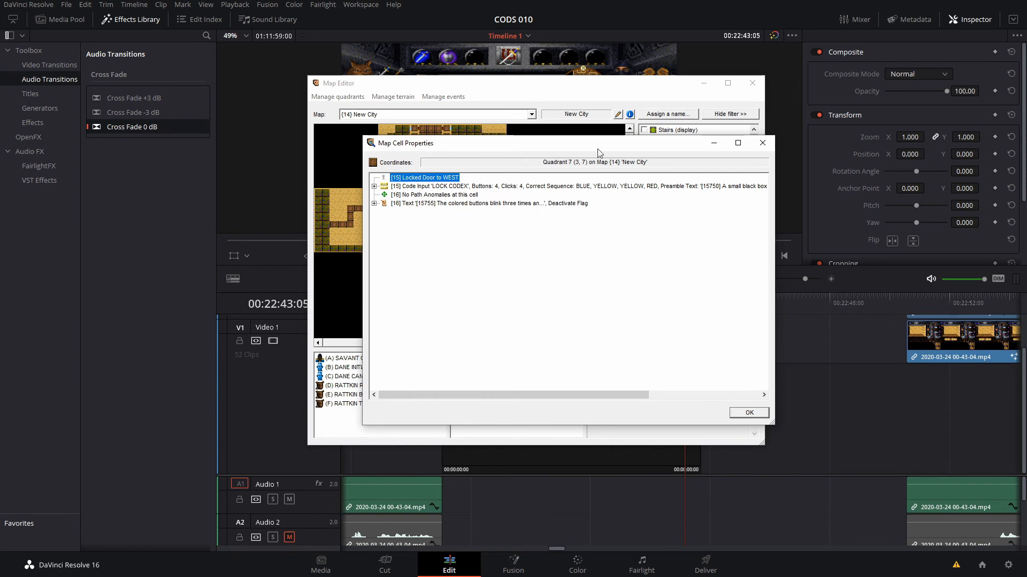
drag(539, 395, 588, 394)
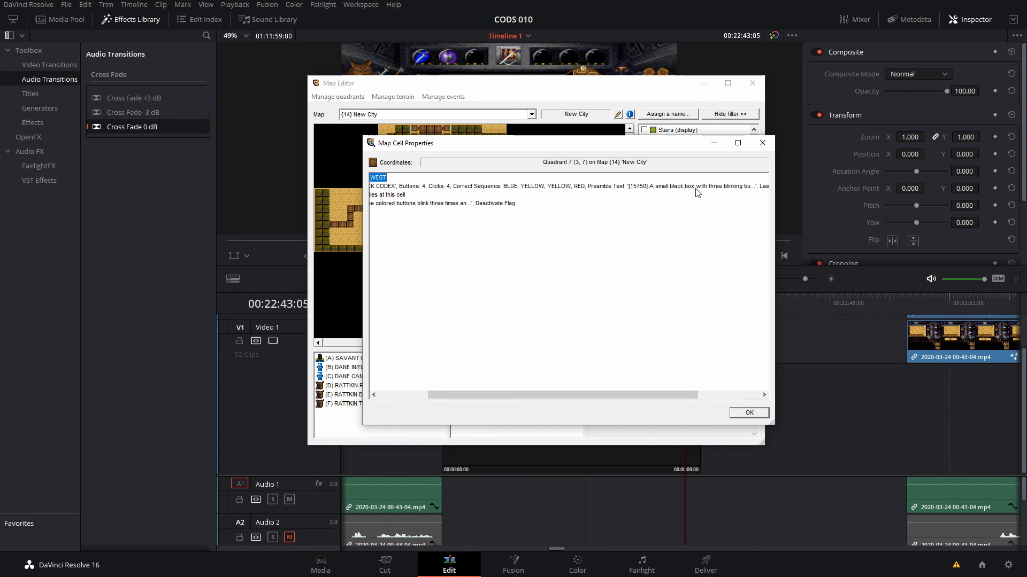
Step: Compare the message shown at 00:22:35:15 in DaVinci Resolve with the Code Input's preamble text in the Map Editor
click(548, 10)
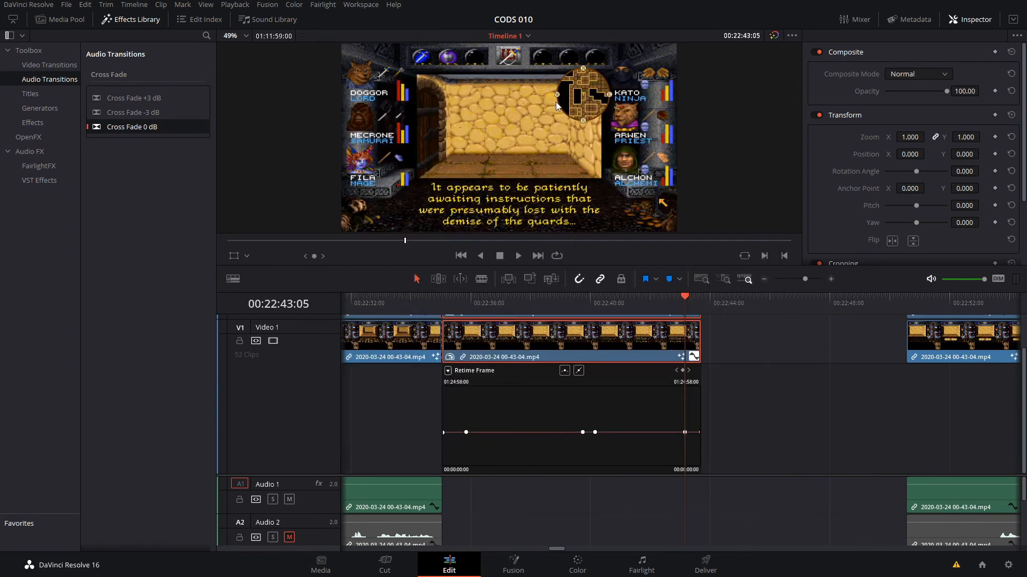
click(456, 299)
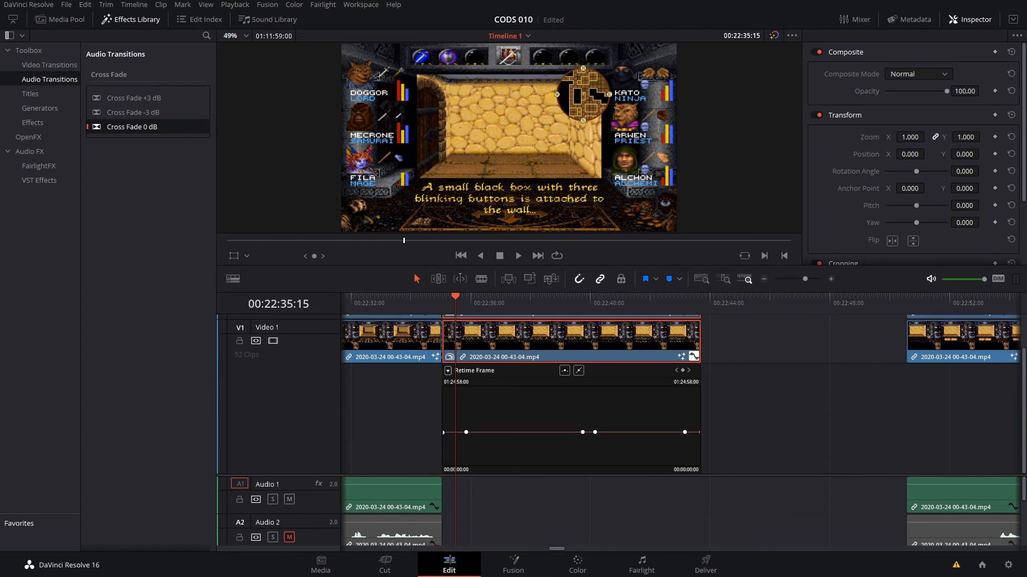
key(alt+Tab)
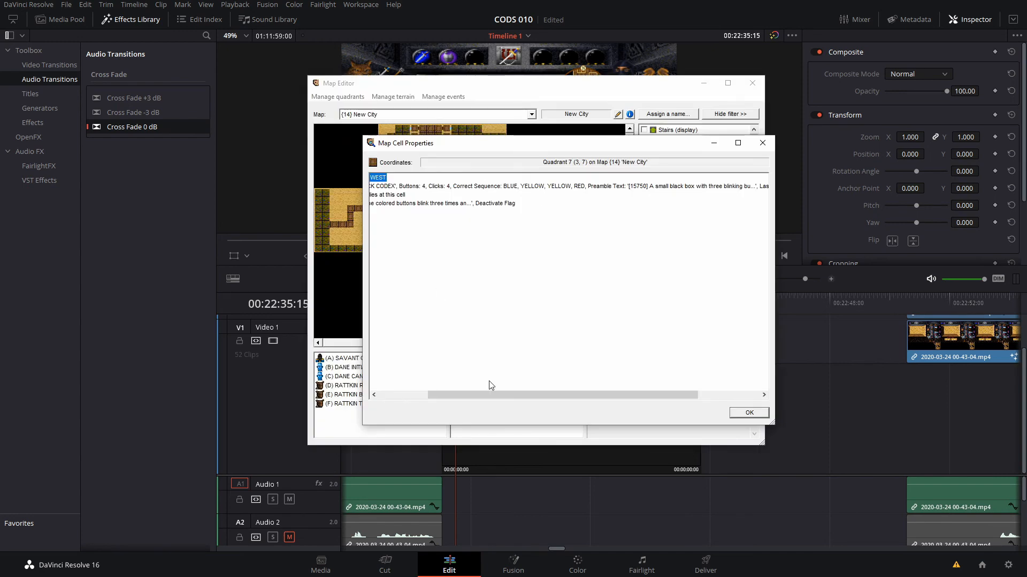
drag(523, 397, 585, 397)
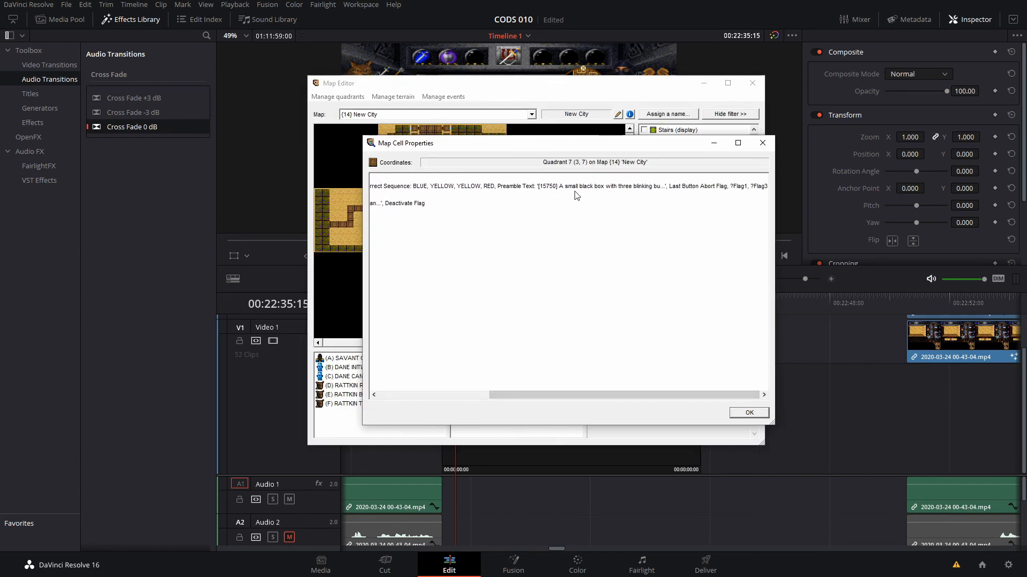
Step: Return to DaVinci Resolve, replace the effects list with the media pool, and filter the voice recordings by 157
click(70, 22)
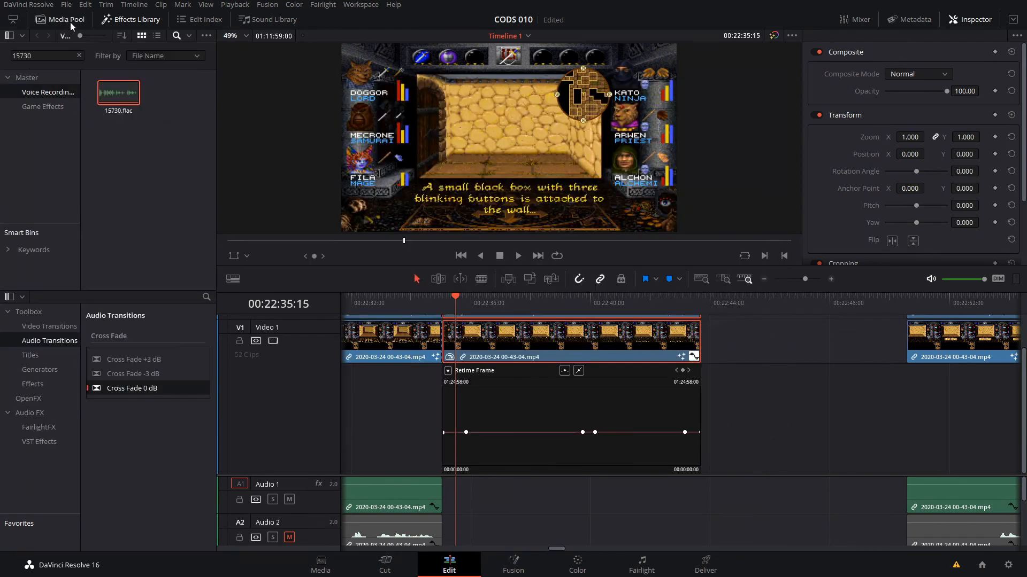
click(123, 21)
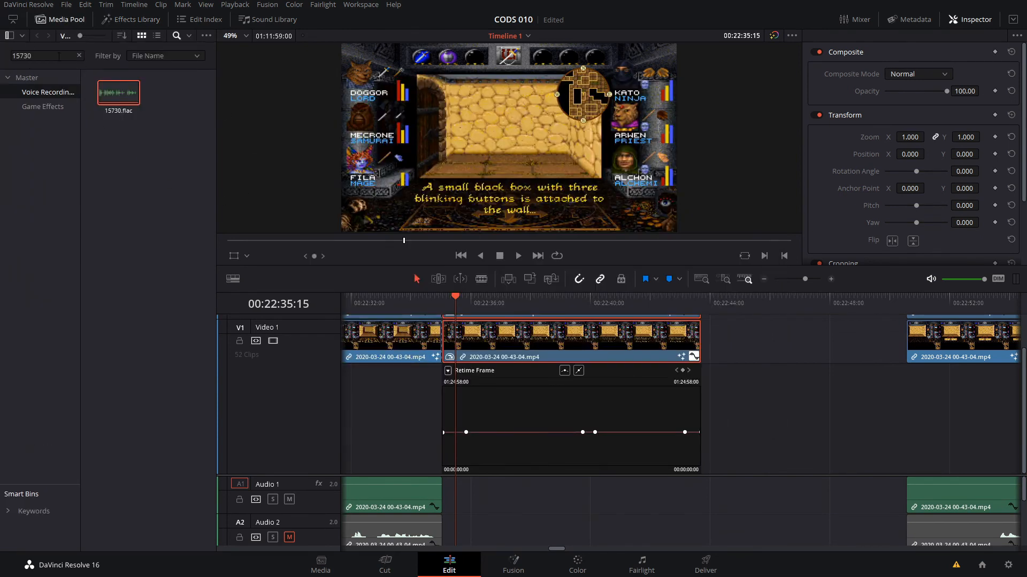
click(80, 55)
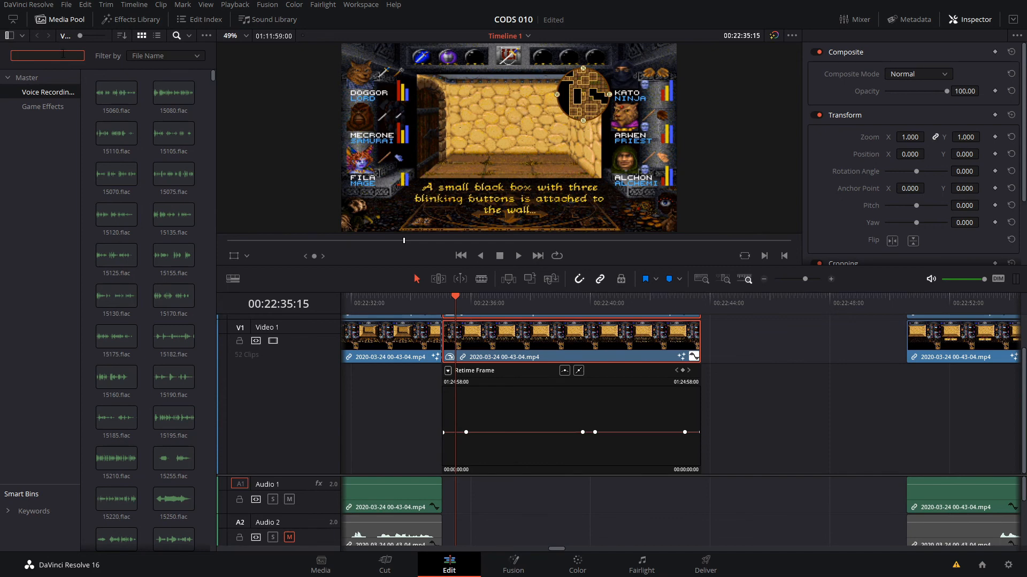
text(57)
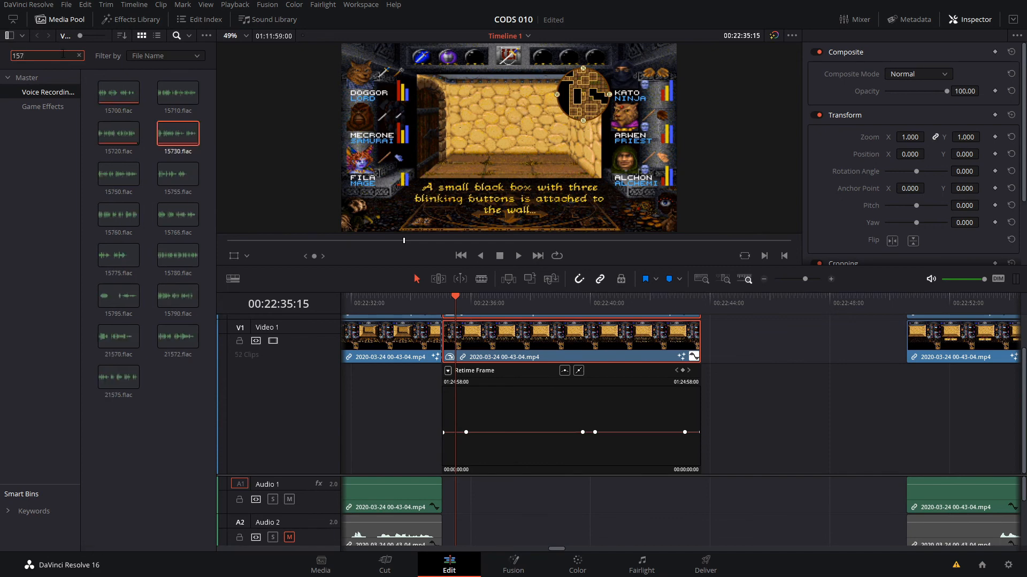
Step: Audition 15750.flac and place it on the Audio 3 track at 00:22:35:15
click(121, 176)
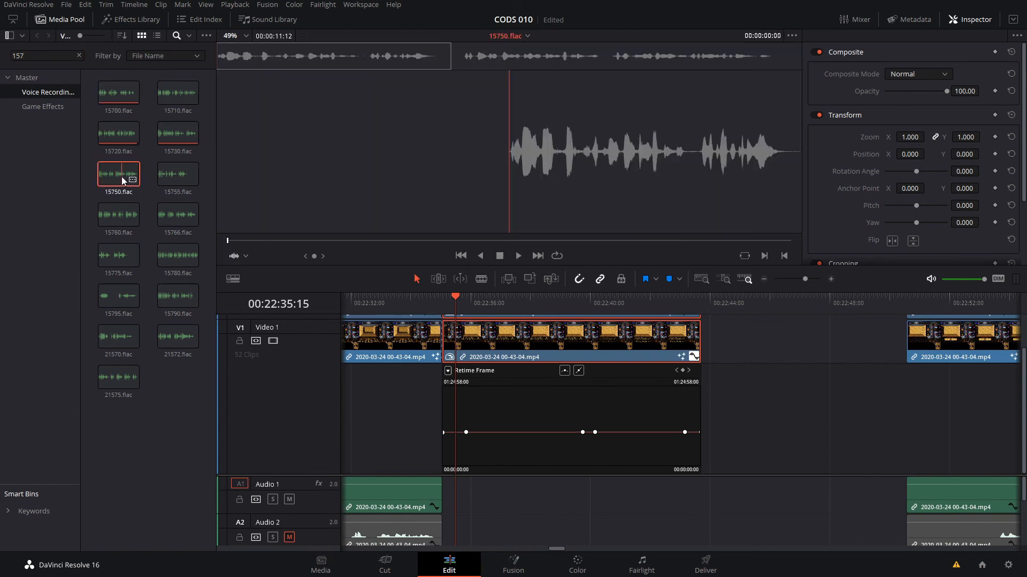
click(517, 256)
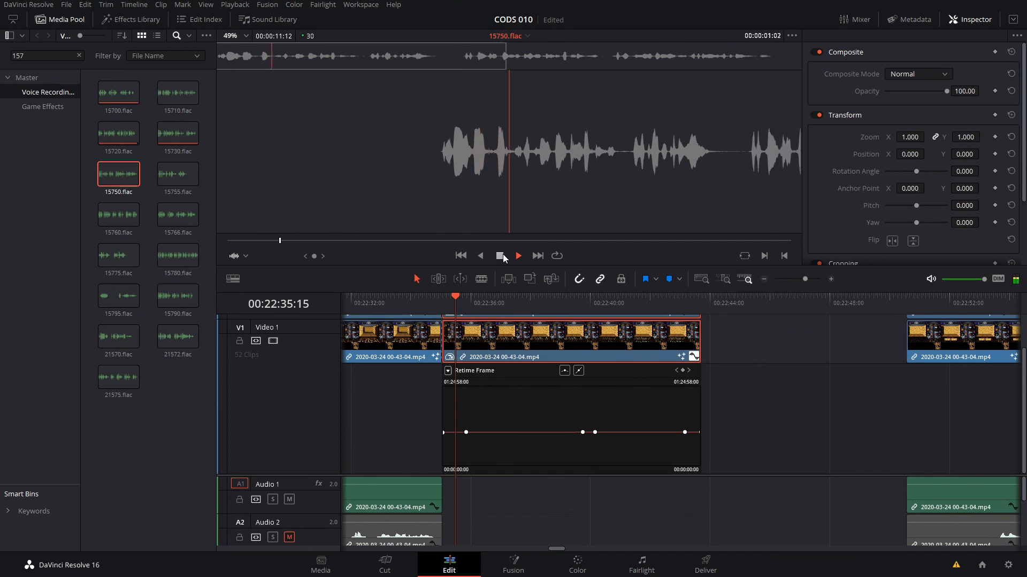
drag(133, 183, 452, 536)
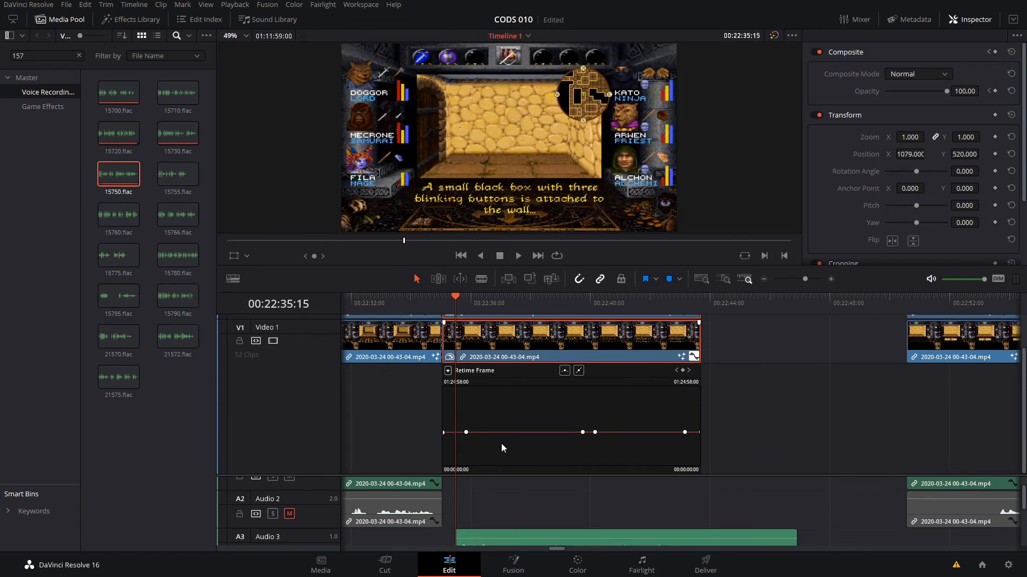
click(440, 300)
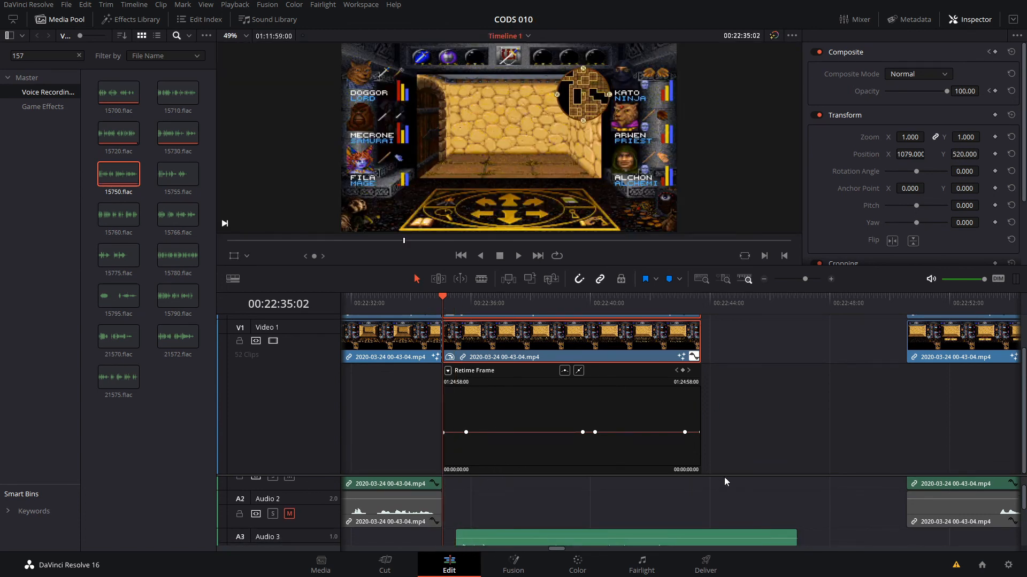
click(659, 538)
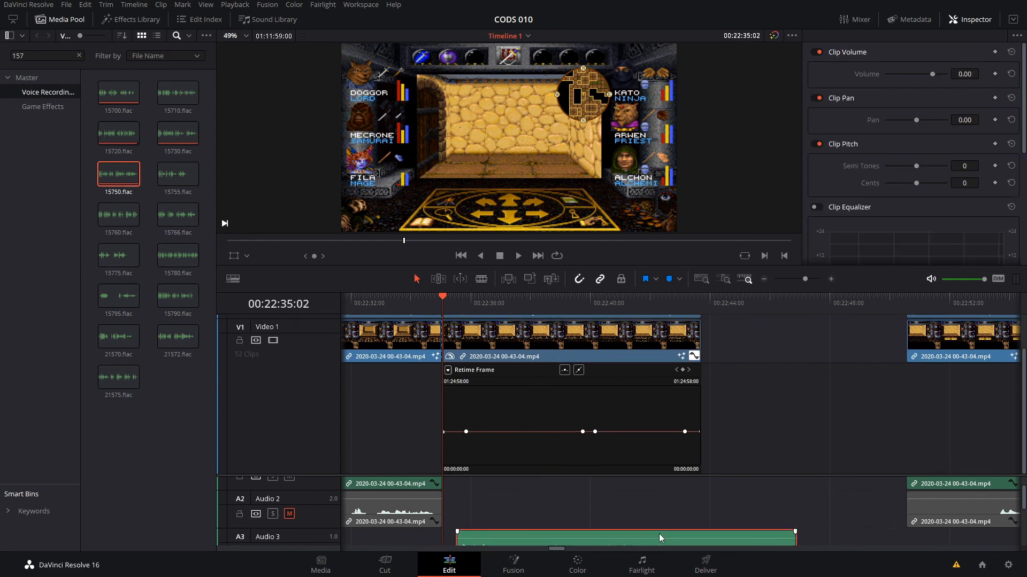
Step: Hide the retime curve of the lock message clips and show their retime controls instead
right_click(507, 355)
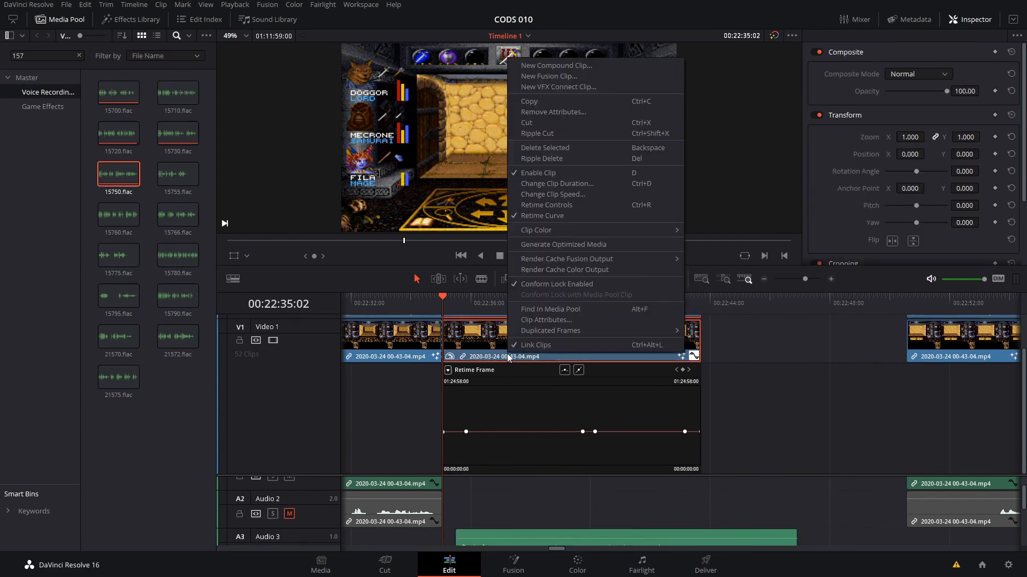
click(542, 216)
right_click(489, 468)
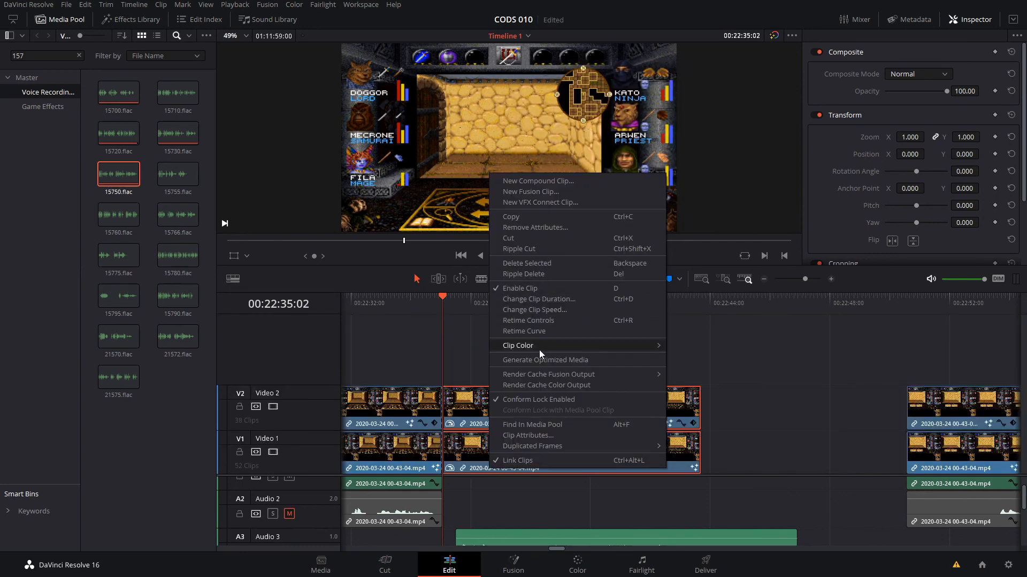
click(541, 321)
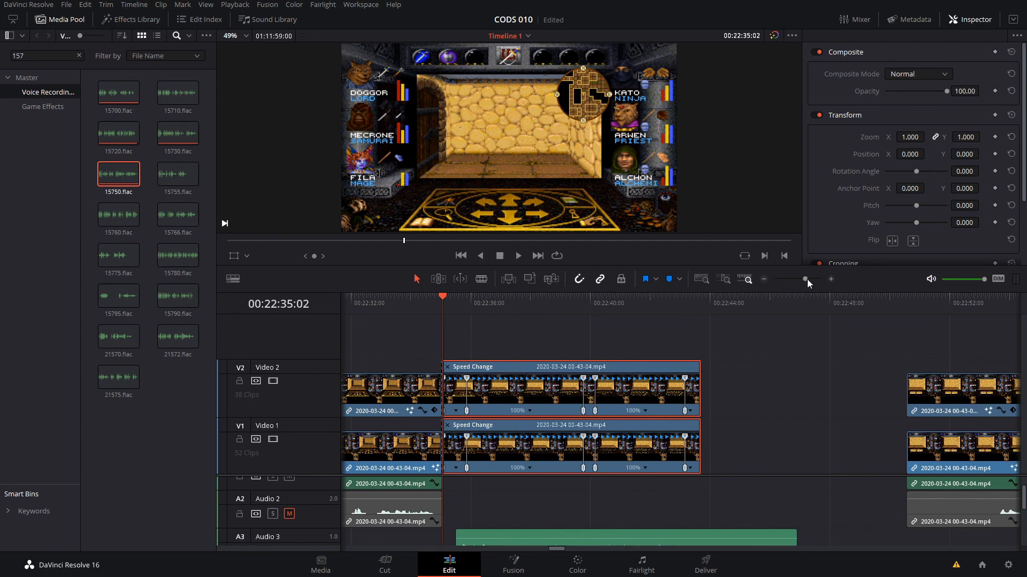
Step: Move the 15750.flac clip on Audio 3 to start at 00:22:35:08, where the first message begins to appear
drag(806, 280, 812, 279)
drag(697, 297, 701, 301)
drag(812, 280, 809, 282)
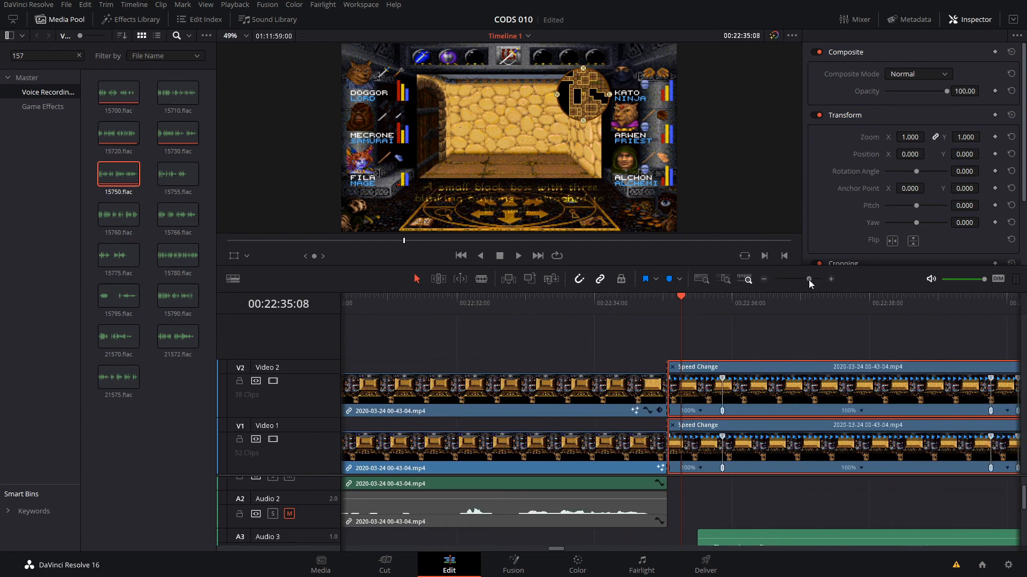
drag(739, 532, 727, 532)
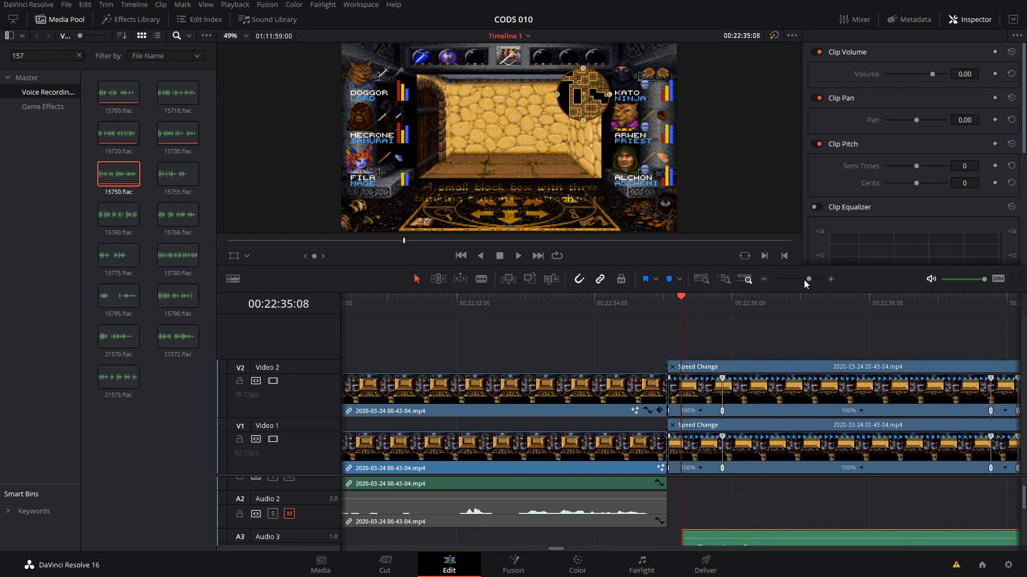
Step: Enlarge the audio track area, play the first message with its narration, and shorten that message's retime segment to 109% speed
drag(809, 279, 806, 279)
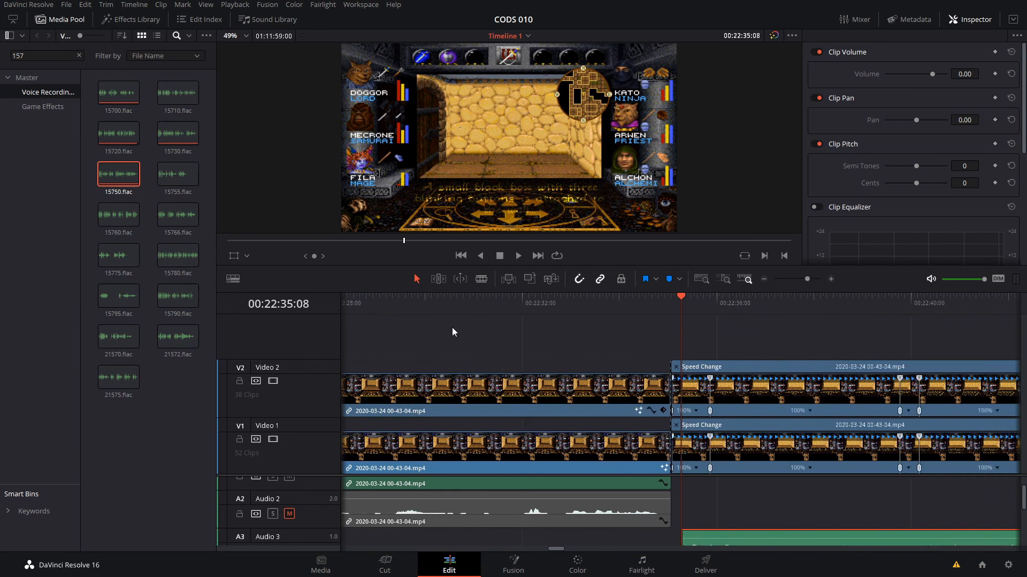
drag(298, 476, 297, 400)
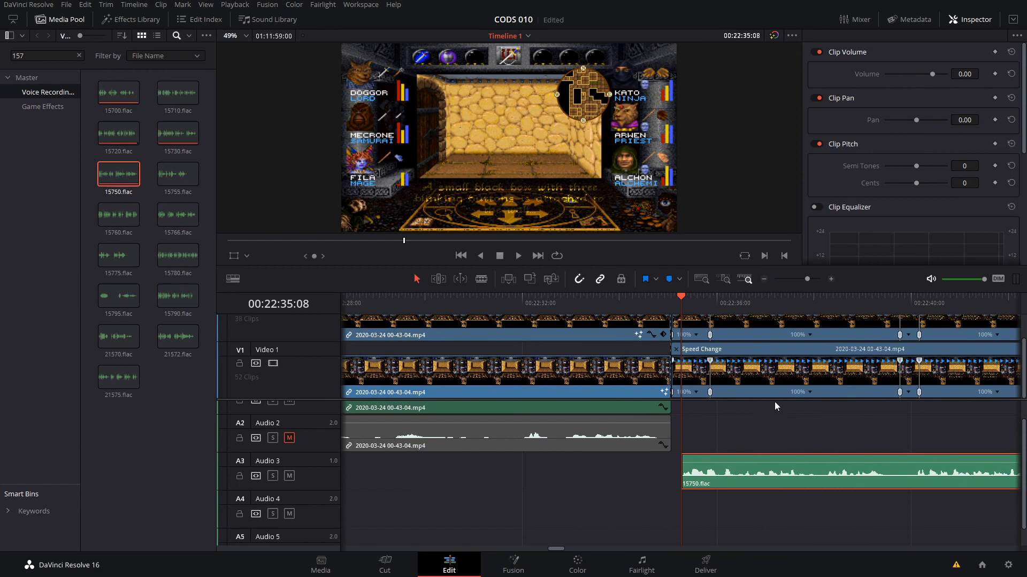
click(499, 256)
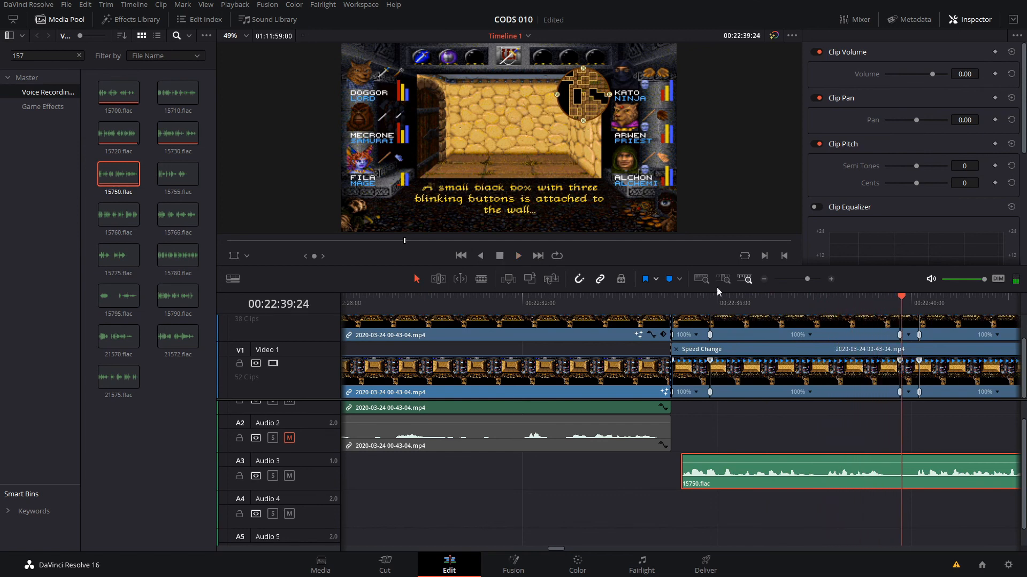
scroll(885, 442, up, 1)
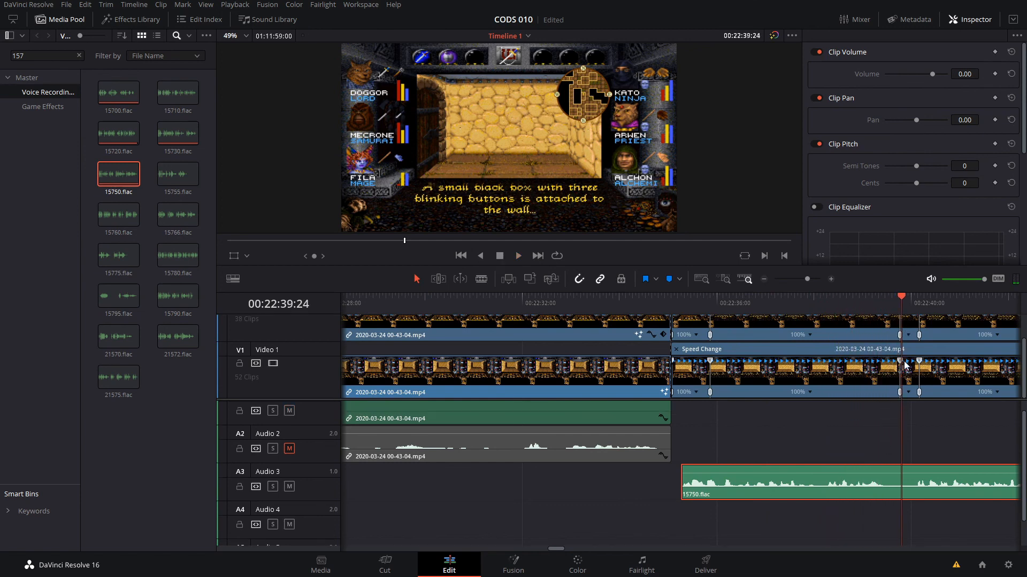
drag(900, 361, 883, 365)
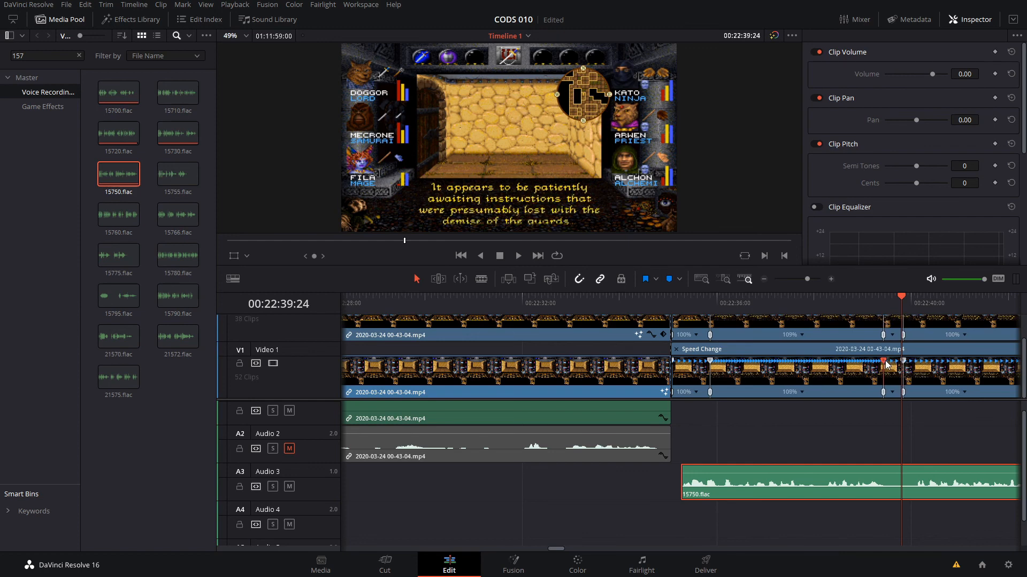
Step: Play the second message's narration and stretch that message's retime segment to 46% speed, ending near 00:22:46:14
click(520, 256)
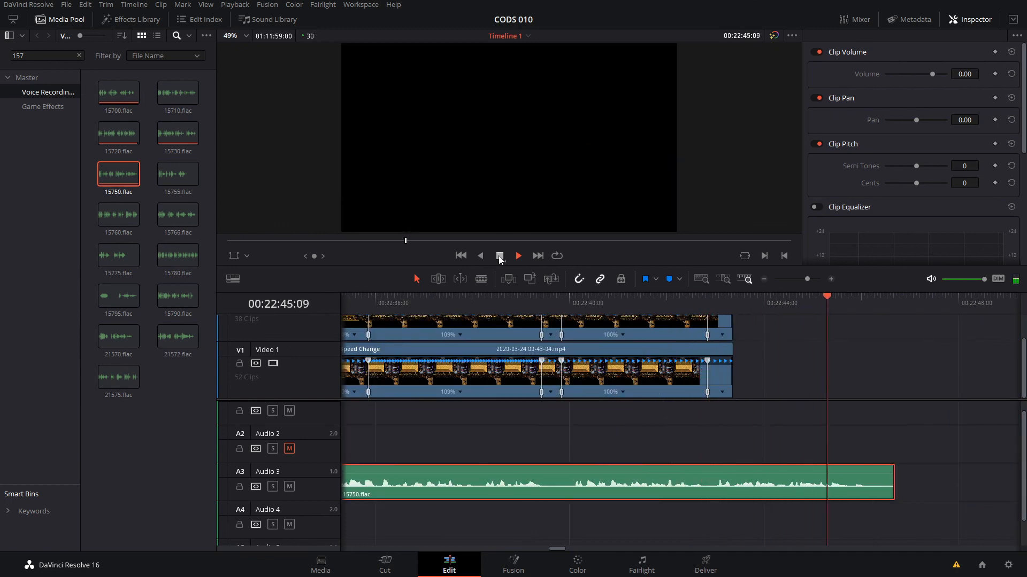
click(500, 256)
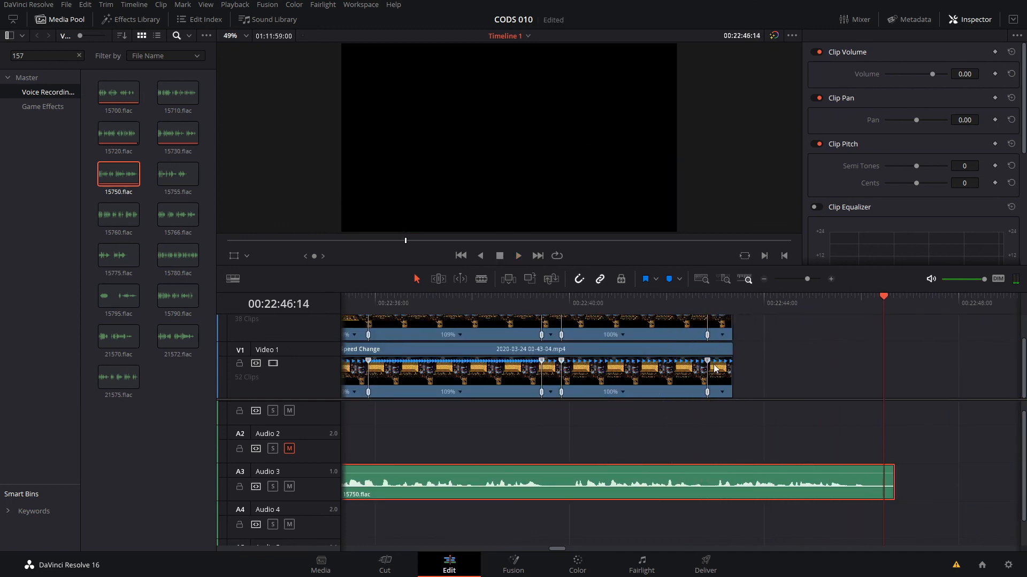
drag(708, 361, 880, 366)
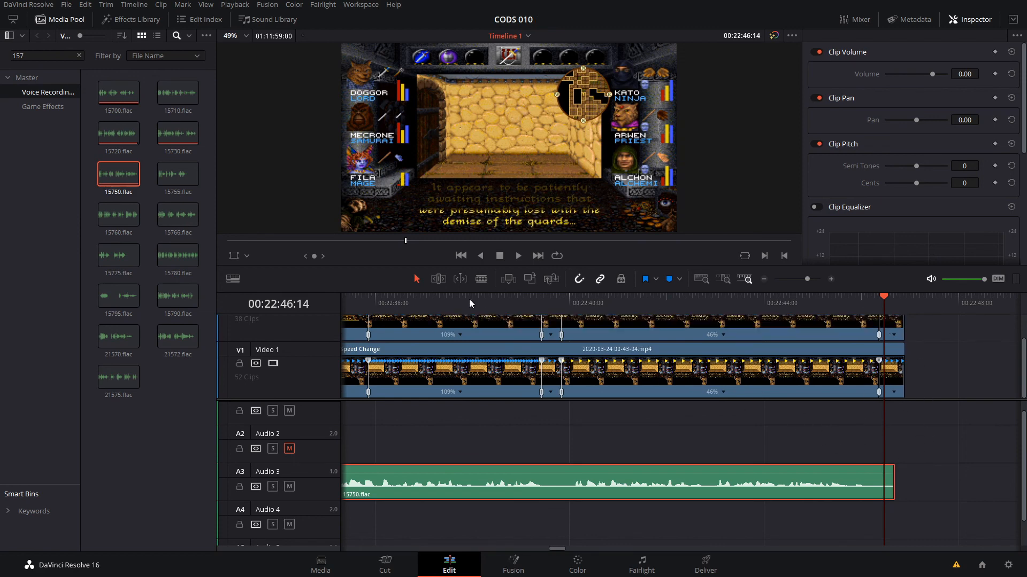
Step: Play back the retimed lock messages to check them against the 15750.flac narration
click(454, 299)
click(518, 256)
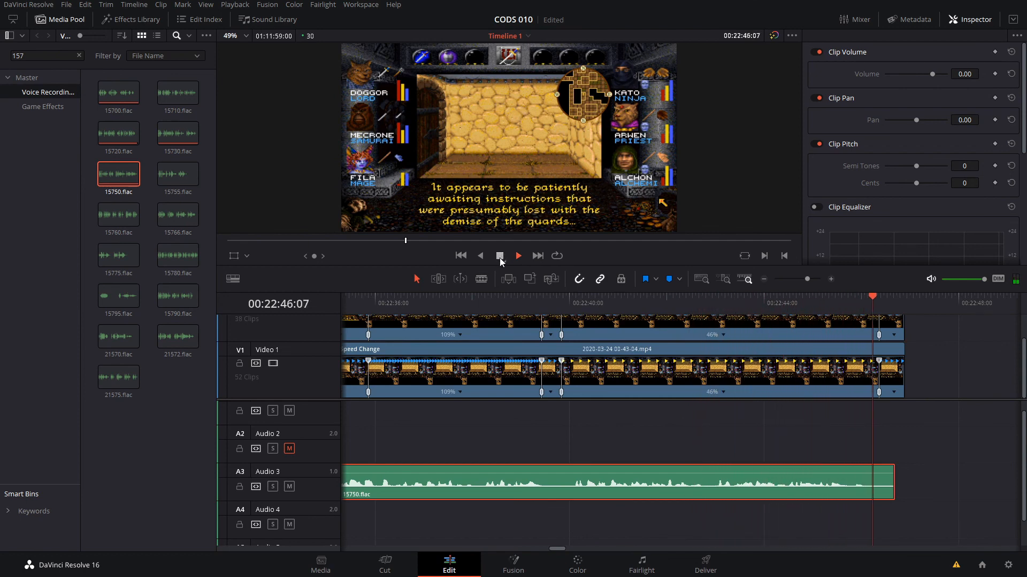
click(500, 256)
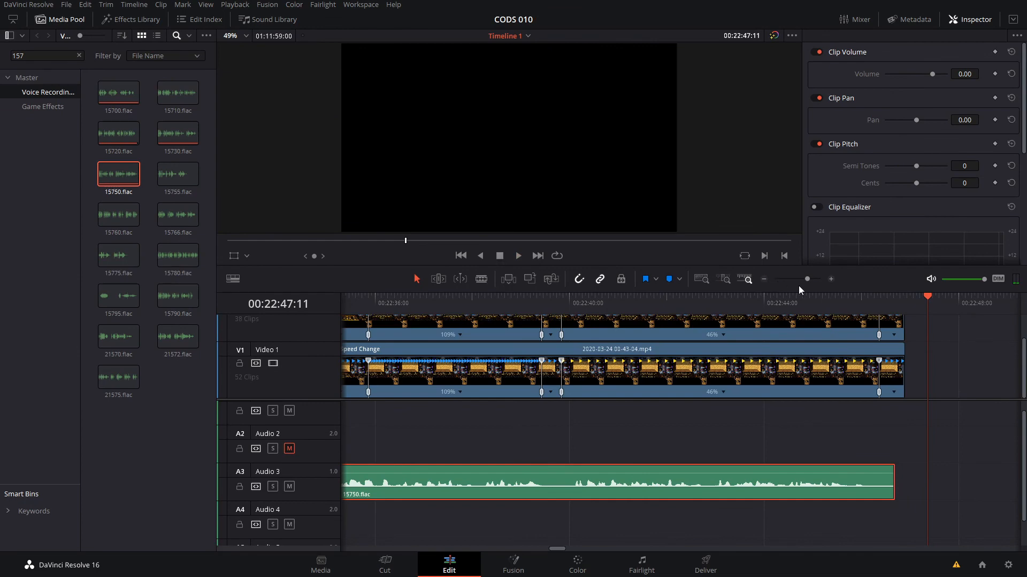
Step: Move all clips after the retimed lock messages earlier to close the gap behind them, and check the message frames at several points
drag(807, 280, 803, 280)
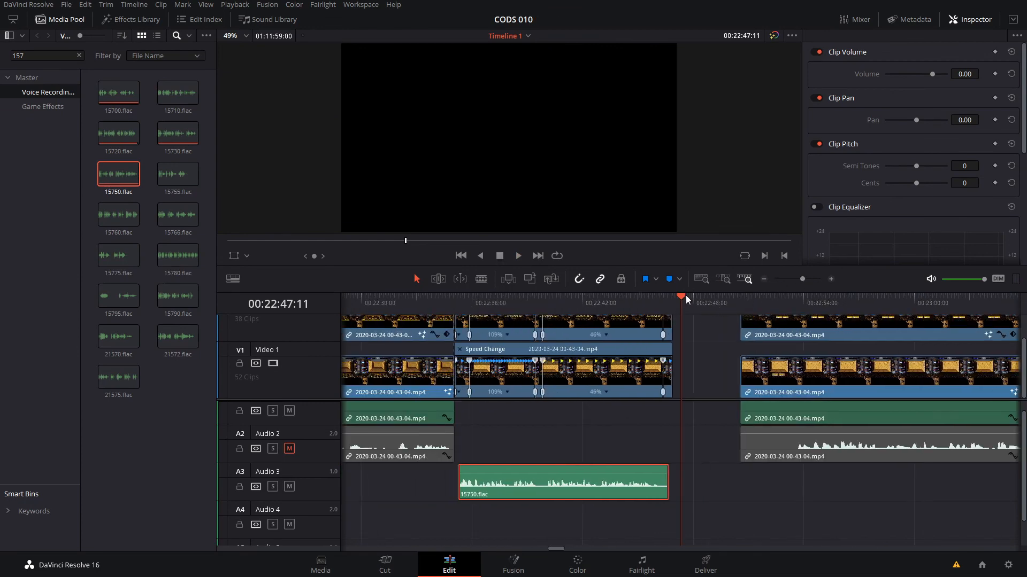
drag(685, 295, 657, 296)
drag(772, 321, 705, 328)
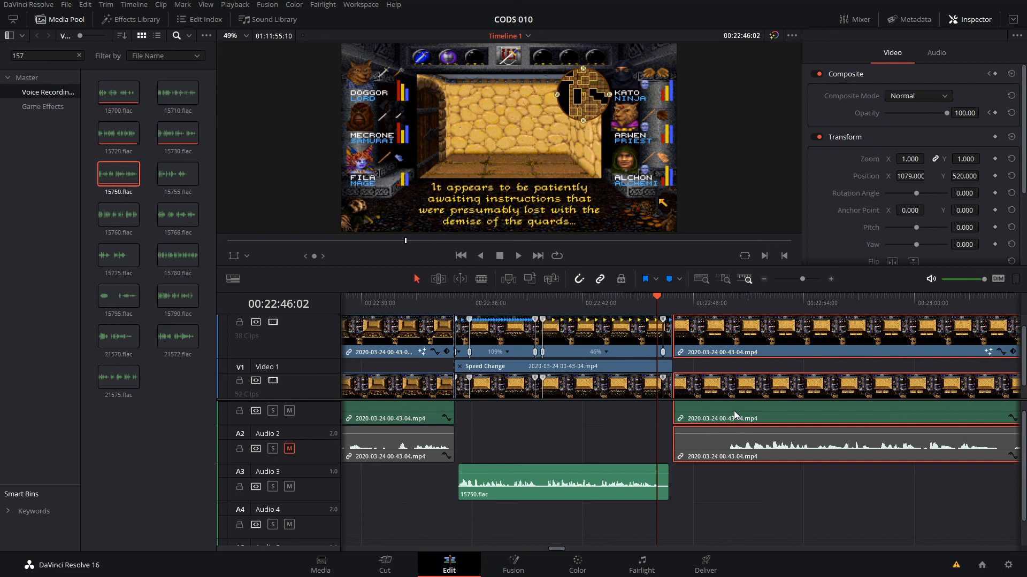
scroll(460, 363, down, 1)
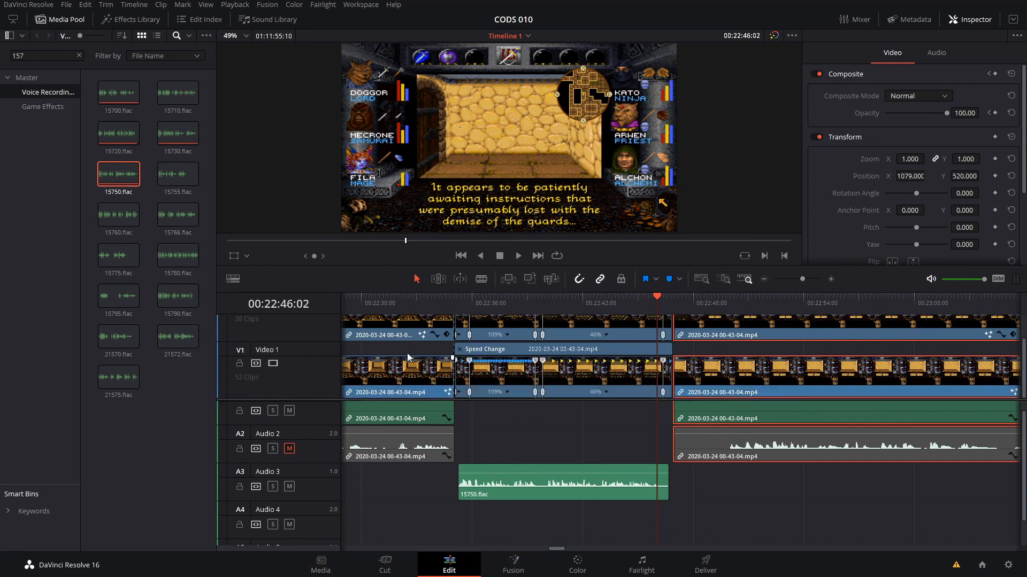
click(492, 303)
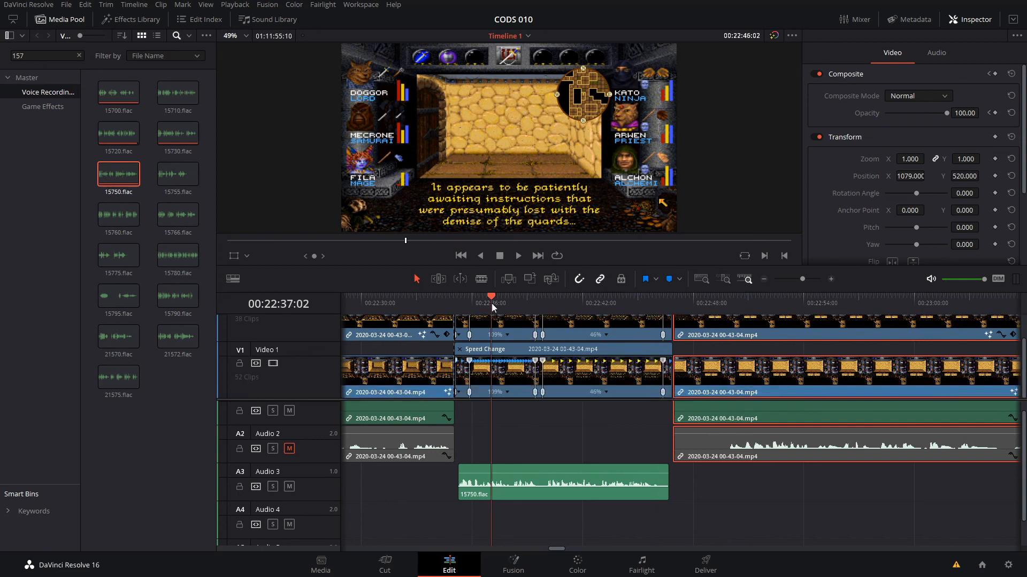
click(551, 300)
click(576, 297)
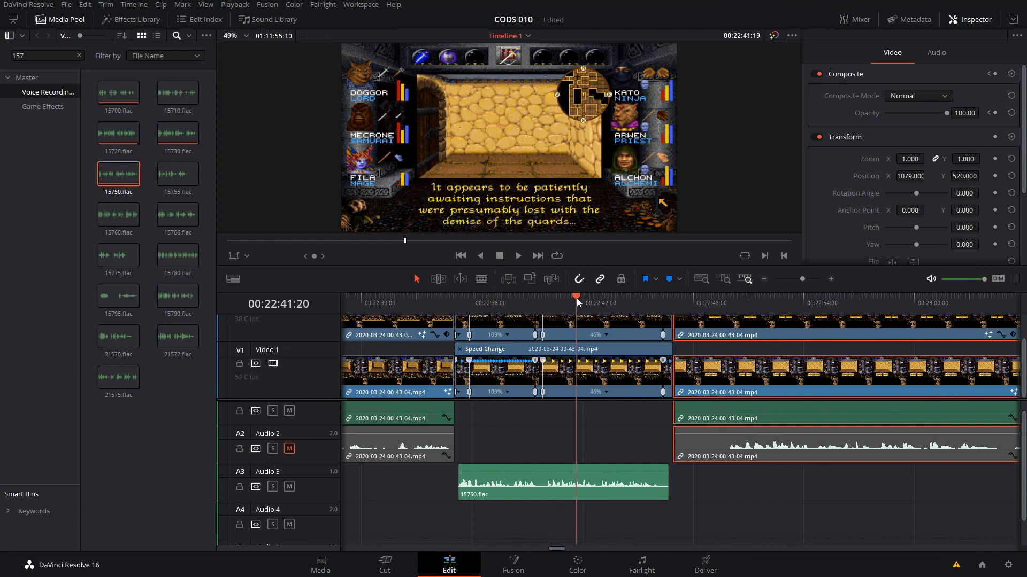
click(616, 298)
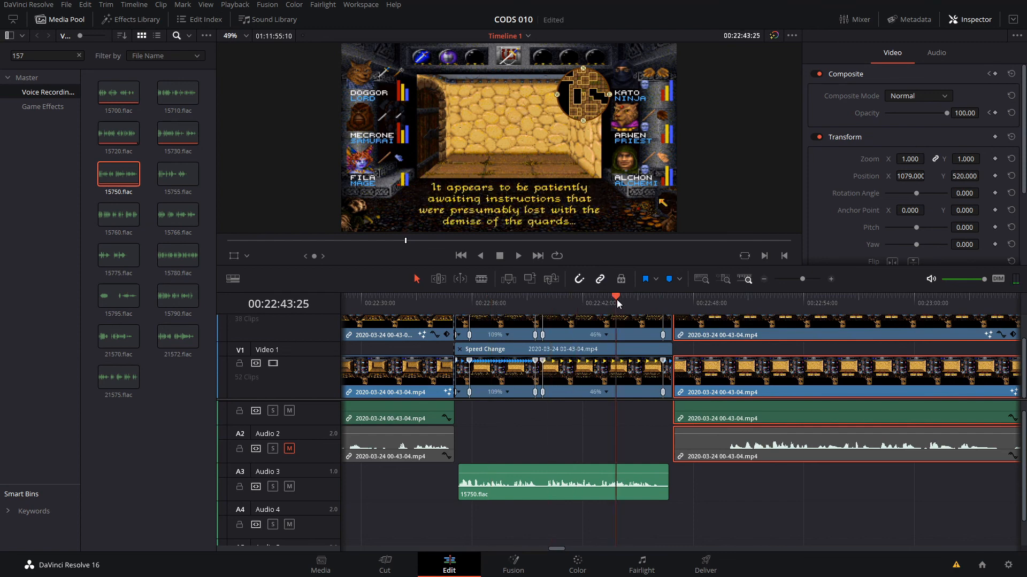